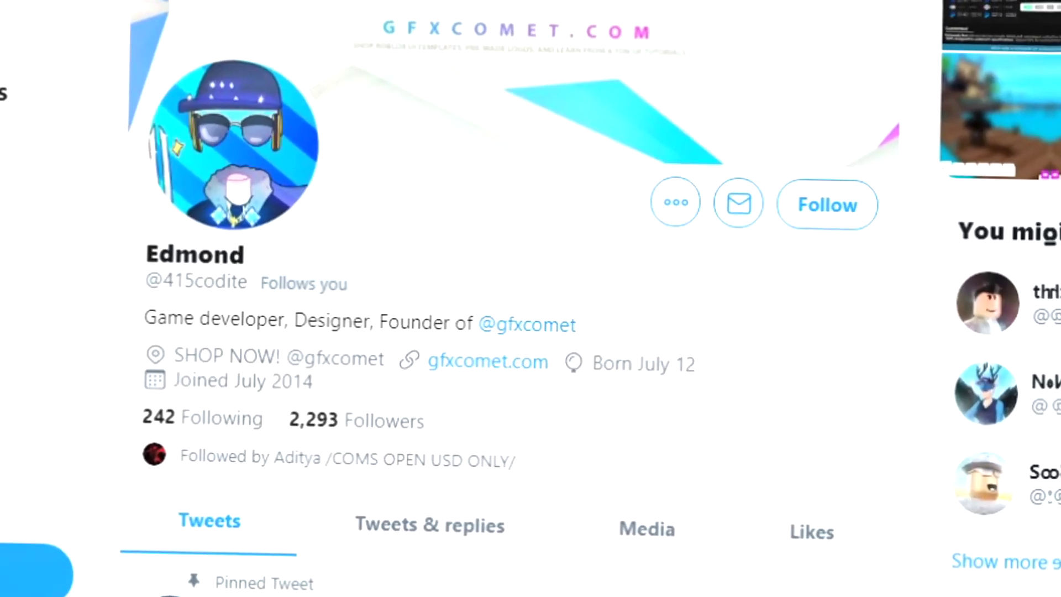
Follow the GFX COMET founder's profile and the GFX COMET profile on Twitter, turning on notifications for both.
{"action": "left_click", "coordinate": [823, 206]}
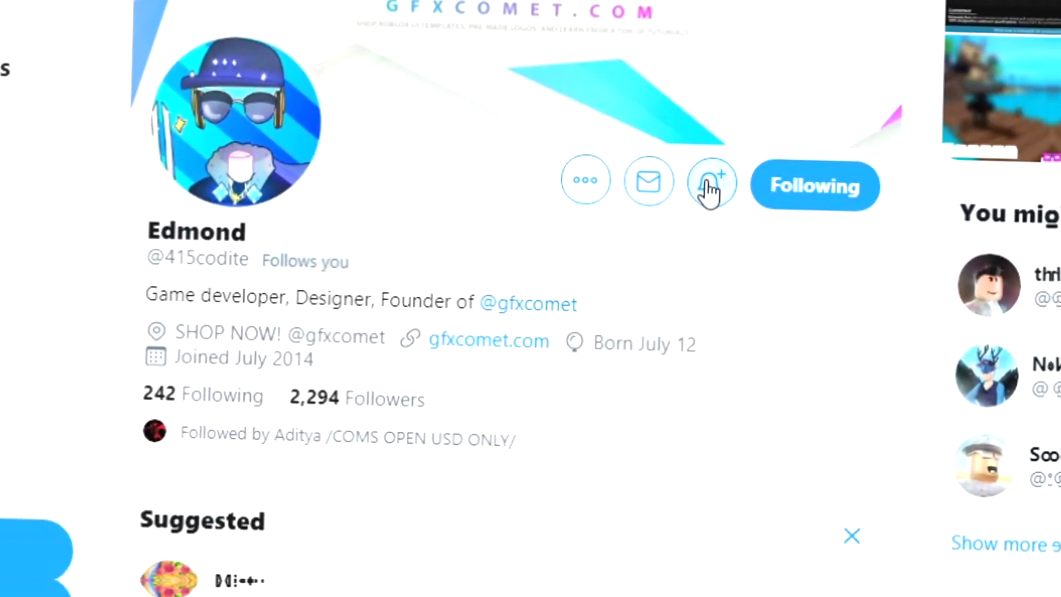
{"action": "left_click", "coordinate": [720, 187]}
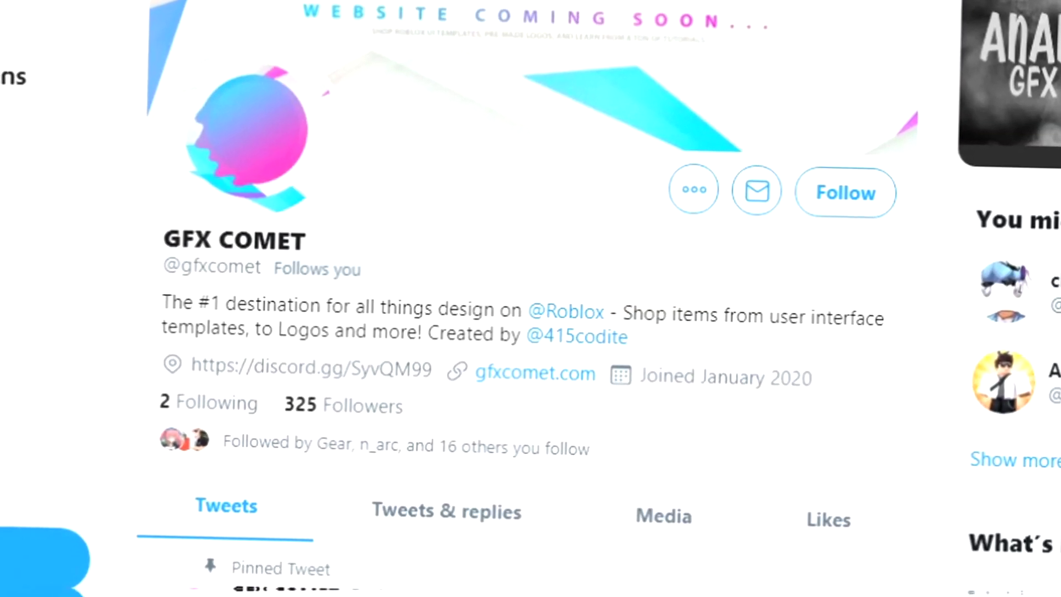
{"action": "left_click", "coordinate": [837, 218]}
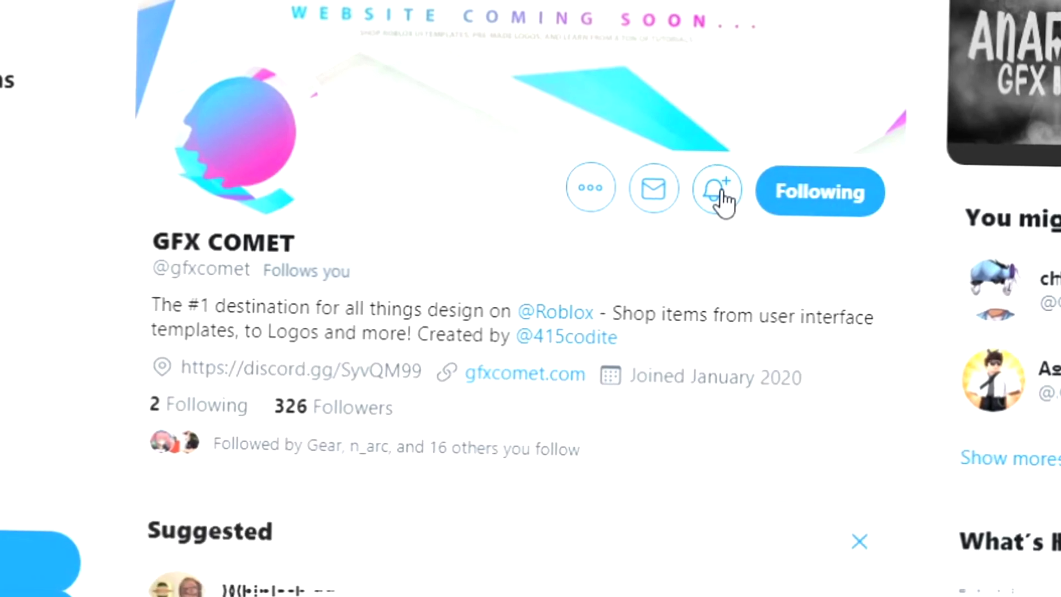
{"action": "left_click", "coordinate": [708, 193]}
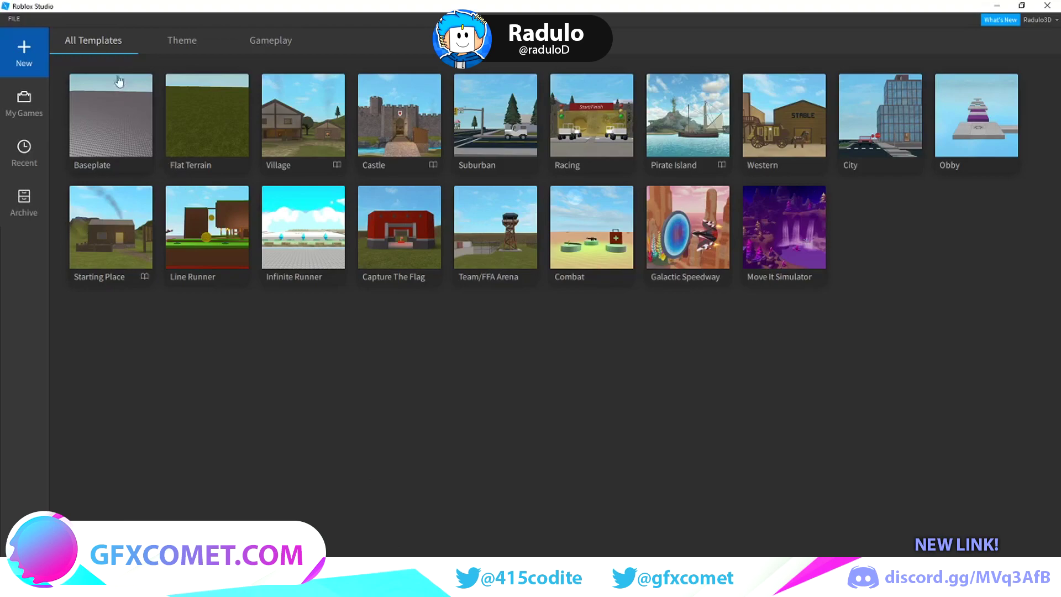
Switch to Roblox Studio and create a new place from the Baseplate template.
{"action": "left_click", "coordinate": [107, 162]}
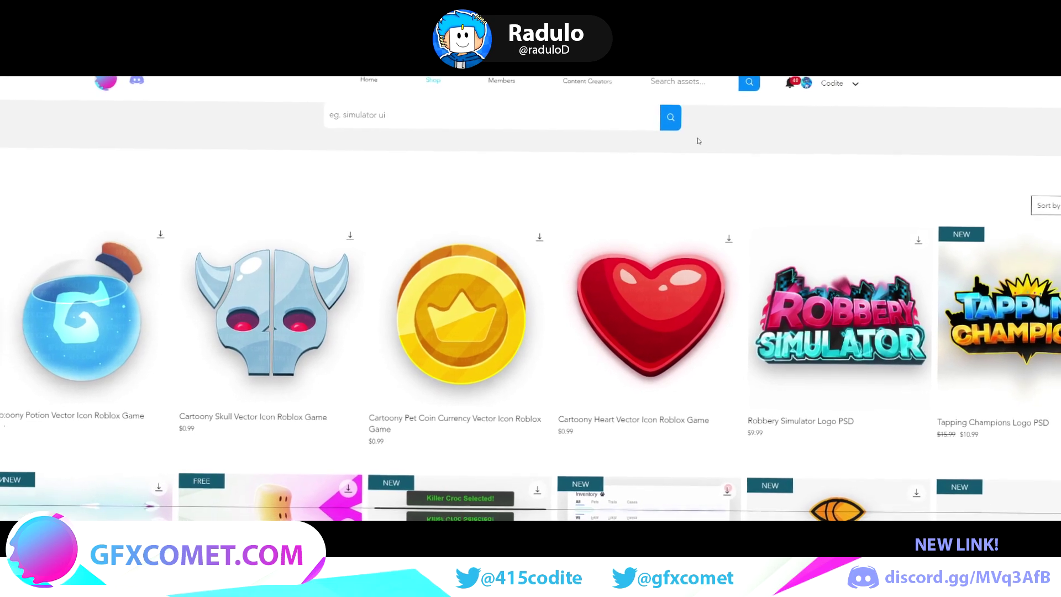
{"action": "scroll", "coordinate": [489, 235], "scroll_direction": "down", "scroll_amount": 3}
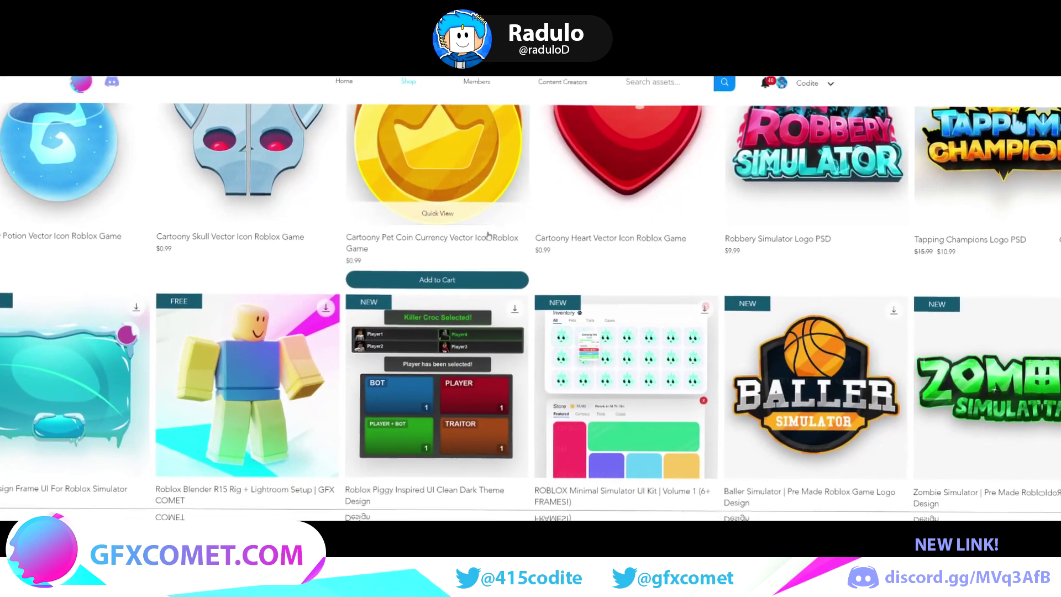
{"action": "scroll", "coordinate": [489, 234], "scroll_direction": "up", "scroll_amount": 1}
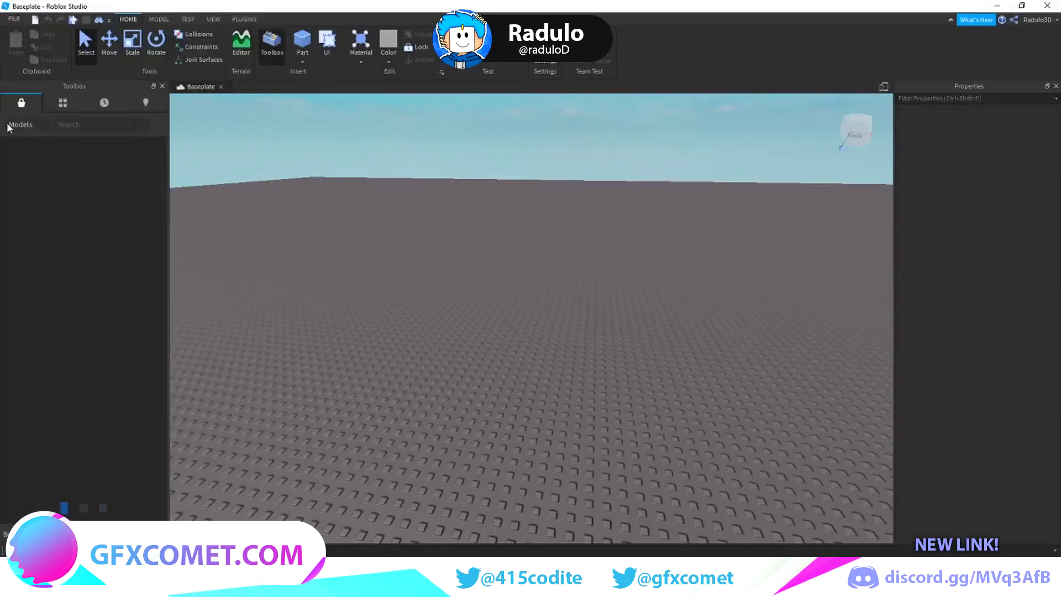
List the Plugins category in the Toolbox, view the details of Load Character Lite, and close the Toolbox.
{"action": "left_click", "coordinate": [21, 124]}
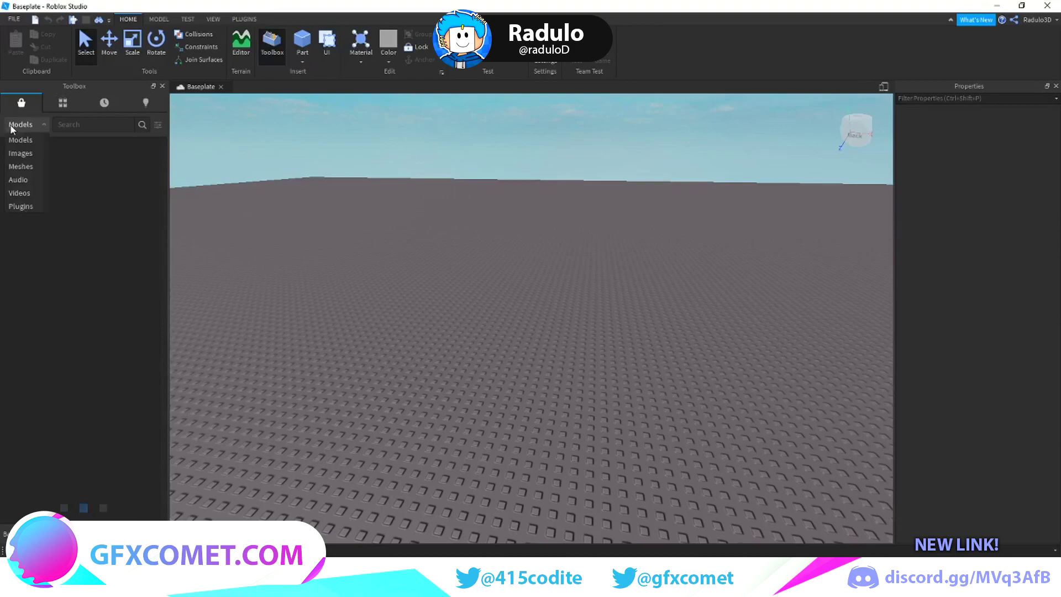
{"action": "left_click", "coordinate": [20, 209]}
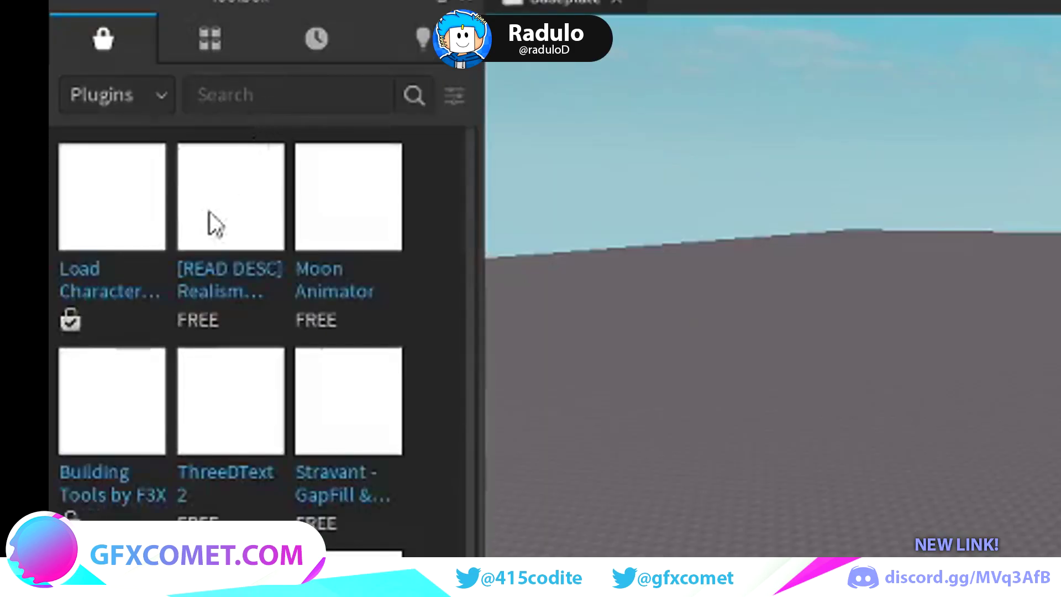
{"action": "mouse_move", "coordinate": [23, 202]}
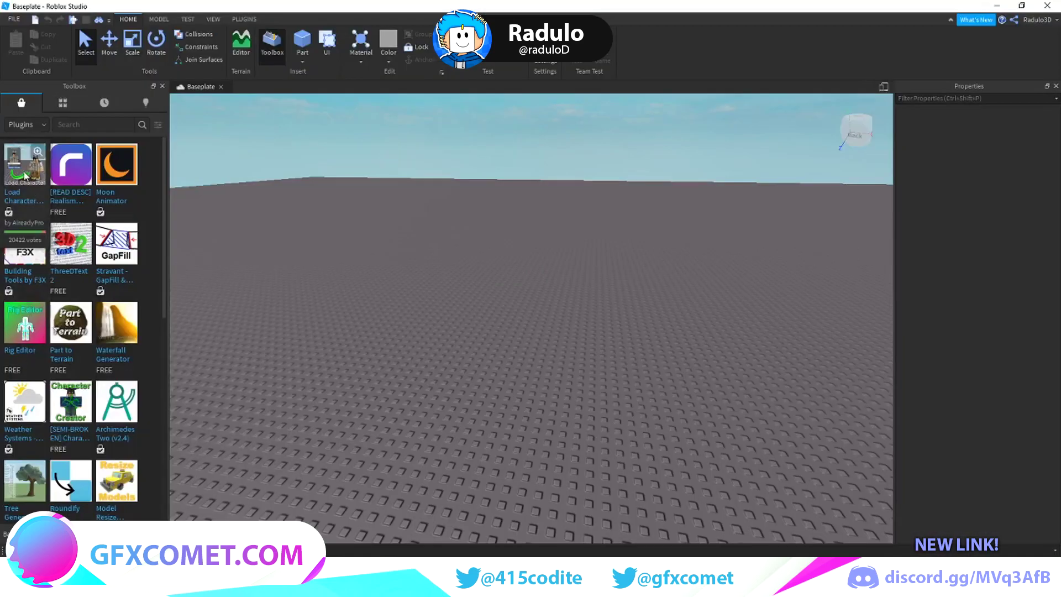
{"action": "left_click", "coordinate": [25, 176]}
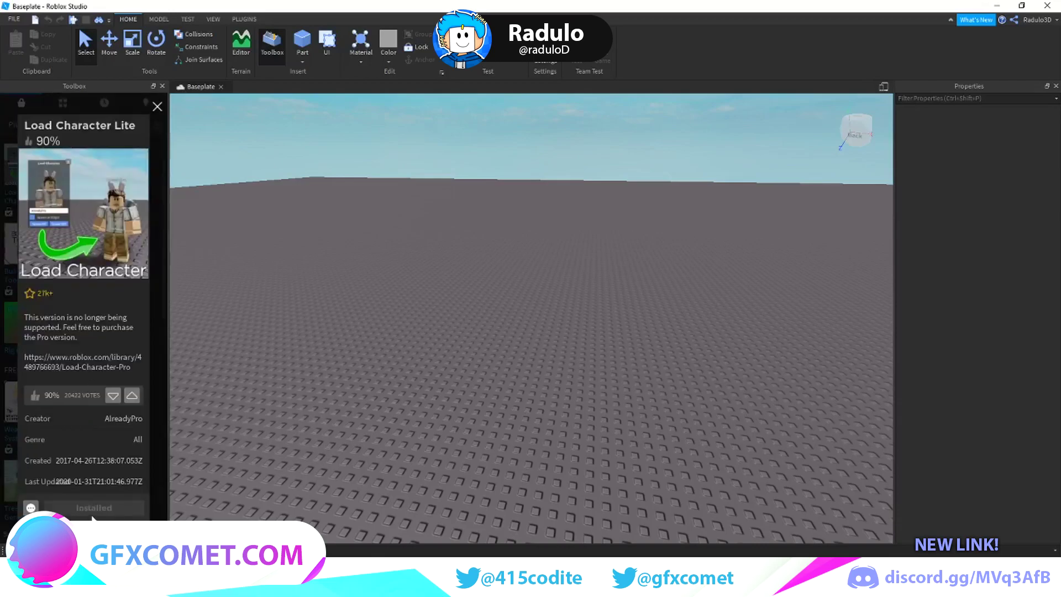
{"action": "left_click", "coordinate": [157, 108]}
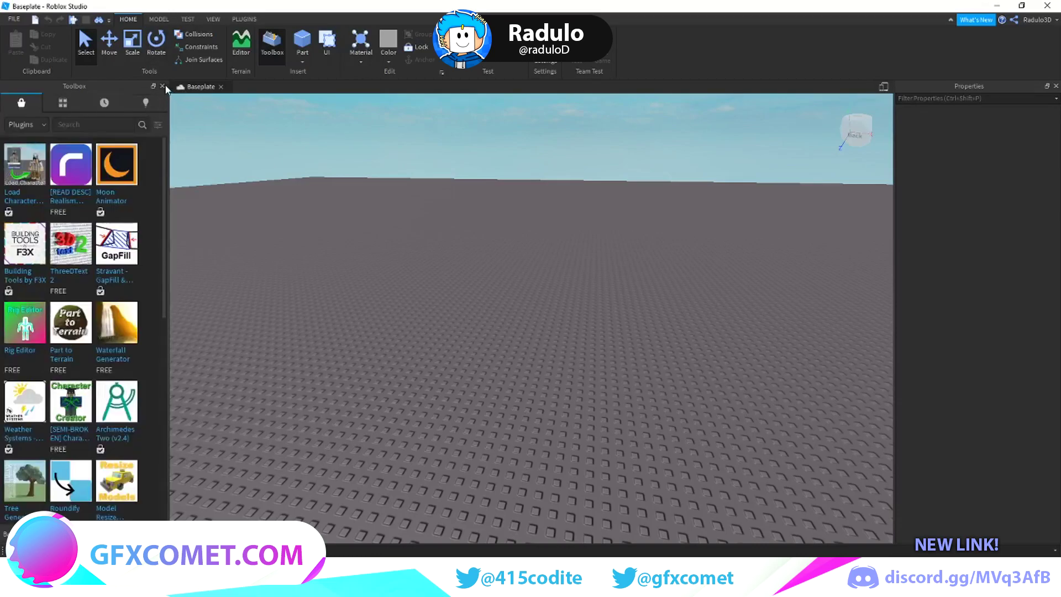
{"action": "left_click", "coordinate": [162, 86]}
Spawn an R6 AlreadyPro character at the origin with the Load Character plugin and close the plugin window.
{"action": "left_click", "coordinate": [259, 16]}
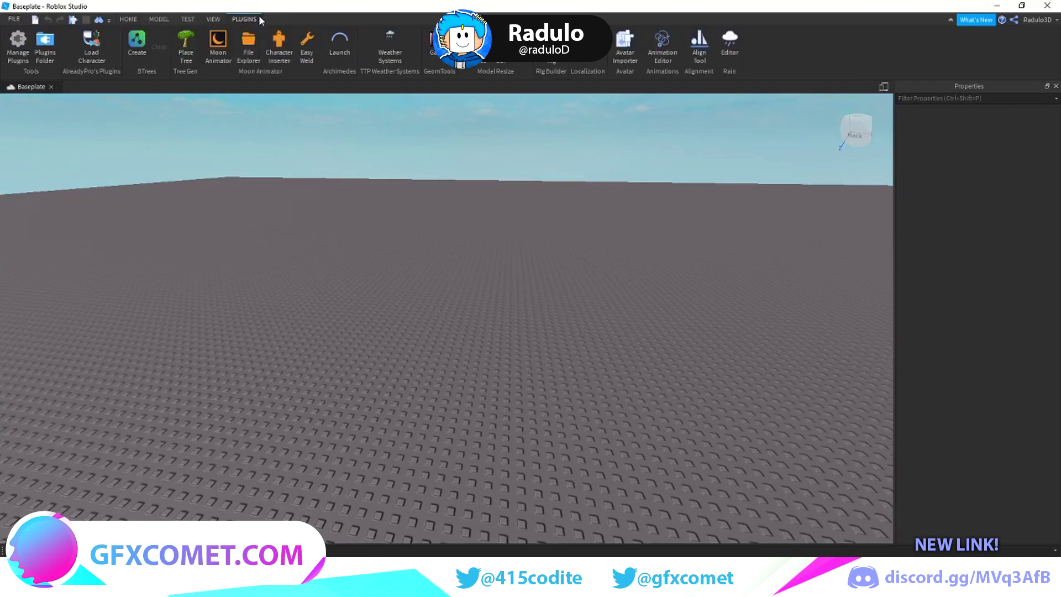
{"action": "left_click", "coordinate": [91, 45]}
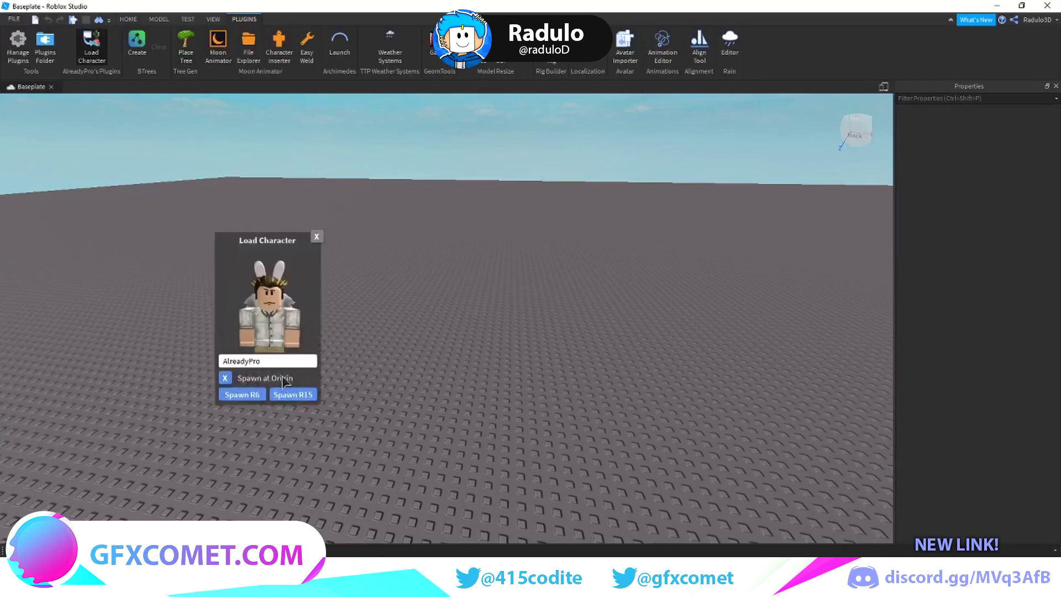
{"action": "double_click", "coordinate": [287, 362]}
{"action": "left_click", "coordinate": [249, 395]}
{"action": "right_click_drag", "start_coordinate": [581, 335], "coordinate": [685, 302]}
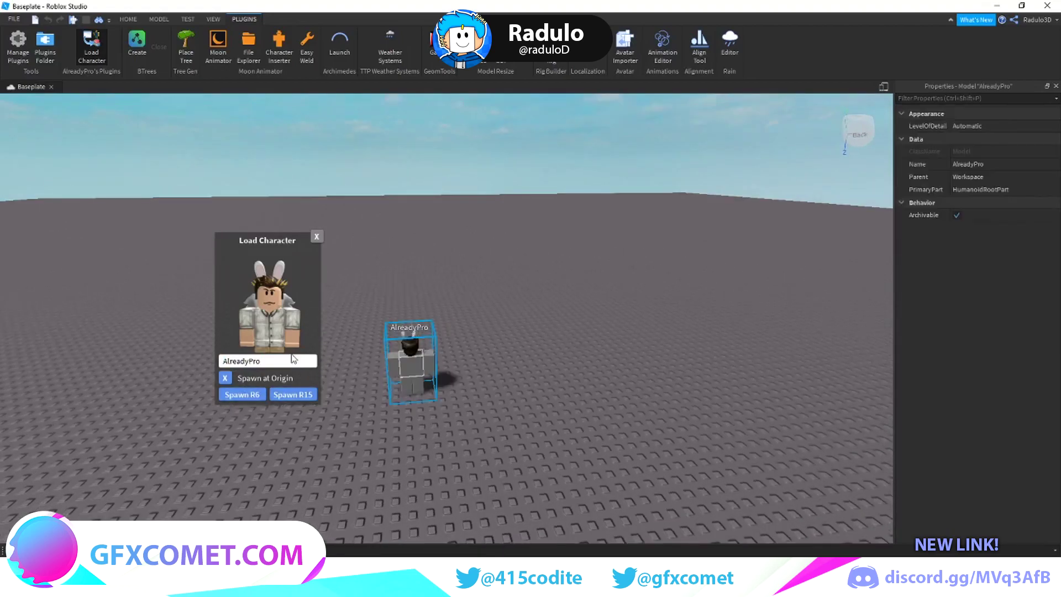
{"action": "left_click", "coordinate": [318, 237]}
Examine the spawned character from the front, both up close and from a distance.
{"action": "right_click_drag", "start_coordinate": [586, 287], "coordinate": [528, 291]}
{"action": "key", "text": "w"}
{"action": "key", "text": "s"}
{"action": "scroll", "coordinate": [524, 301], "scroll_direction": "down", "scroll_amount": 2}
{"action": "scroll", "coordinate": [524, 300], "scroll_direction": "up", "scroll_amount": 3}
{"action": "scroll", "coordinate": [529, 291], "scroll_direction": "down", "scroll_amount": 3}
{"action": "left_click", "coordinate": [563, 276]}
{"action": "scroll", "coordinate": [563, 274], "scroll_direction": "up", "scroll_amount": 5}
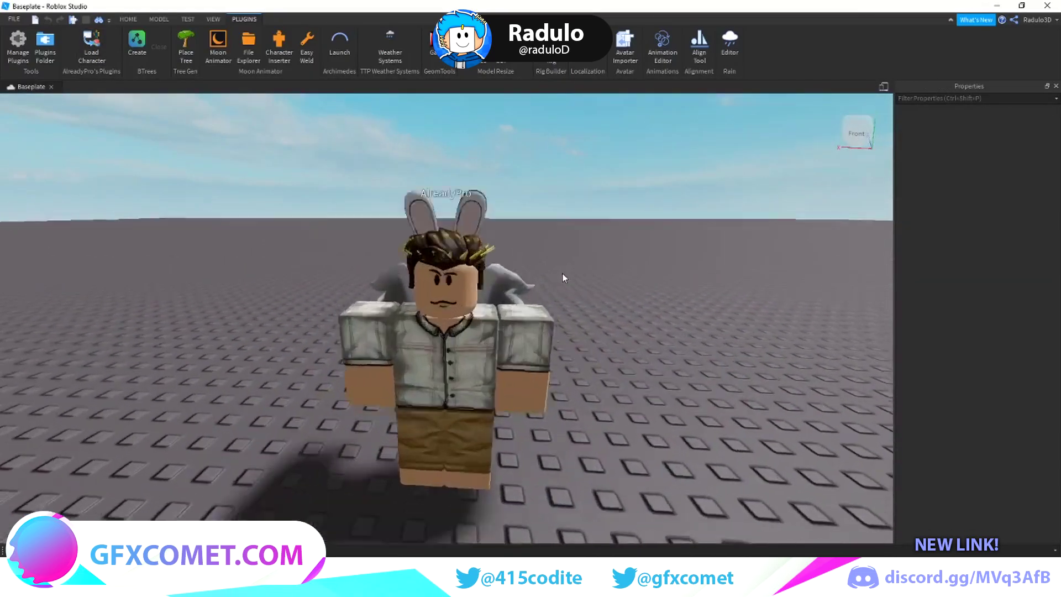
{"action": "scroll", "coordinate": [562, 273], "scroll_direction": "down", "scroll_amount": 3}
Select the character model, show the Explorer, and dock it together with the Properties panel.
{"action": "left_click", "coordinate": [475, 357]}
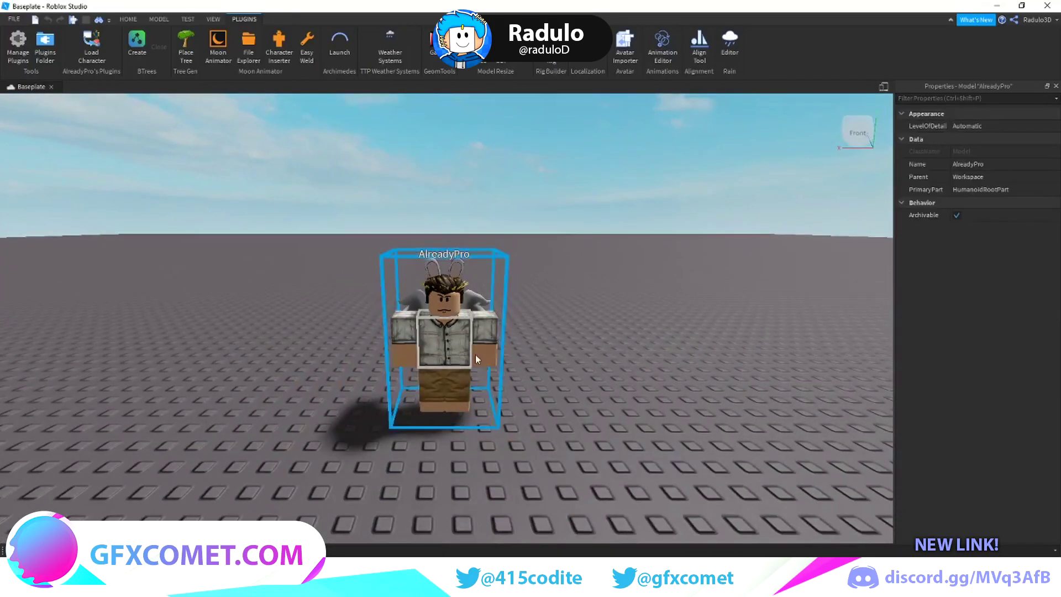
{"action": "left_click", "coordinate": [214, 20]}
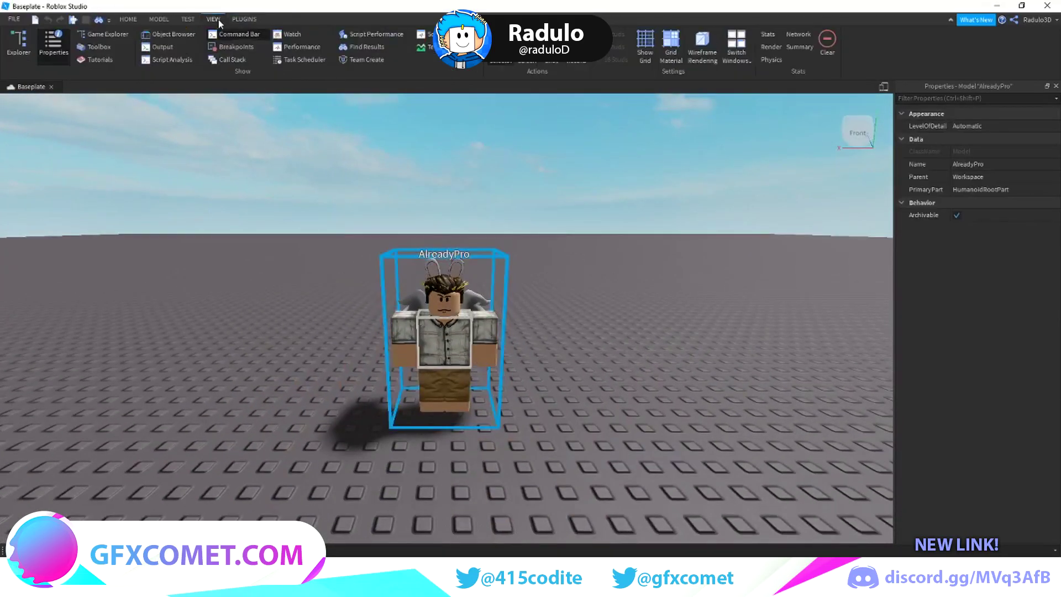
{"action": "left_click", "coordinate": [9, 51]}
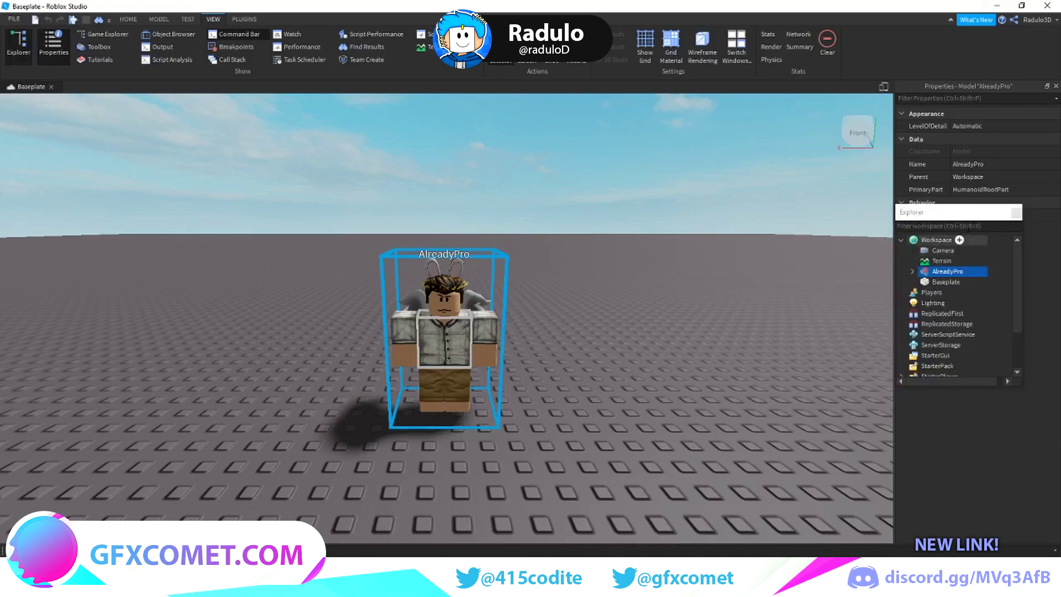
{"action": "left_click_drag", "start_coordinate": [929, 220], "coordinate": [962, 367]}
{"action": "mouse_move", "coordinate": [929, 150]}
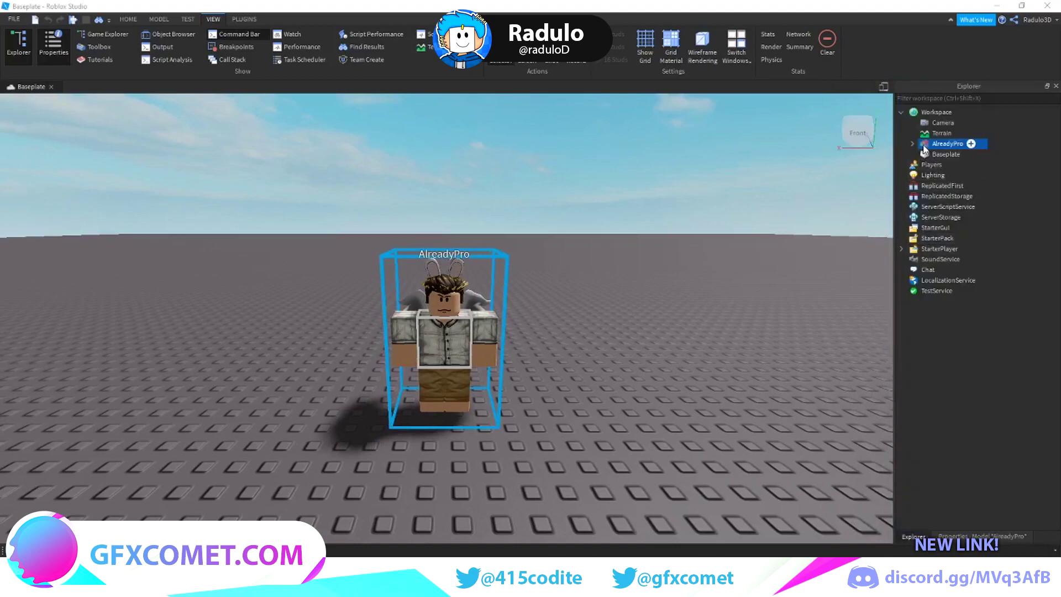
Export the AlreadyPro model to the Desktop as Charachter.obj, replacing the existing file.
{"action": "left_click", "coordinate": [945, 145]}
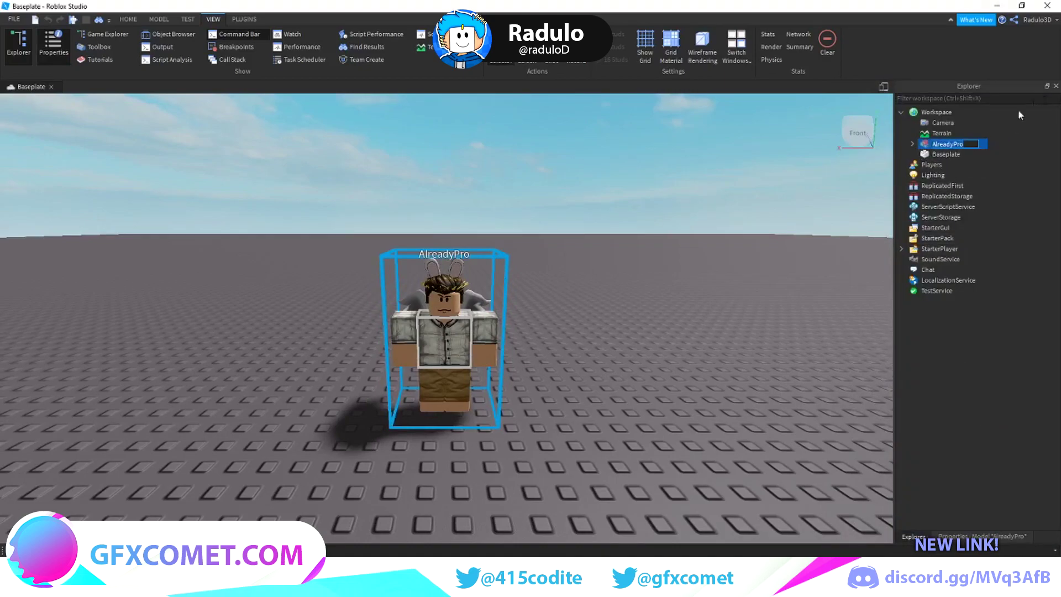
{"action": "right_click", "coordinate": [929, 145]}
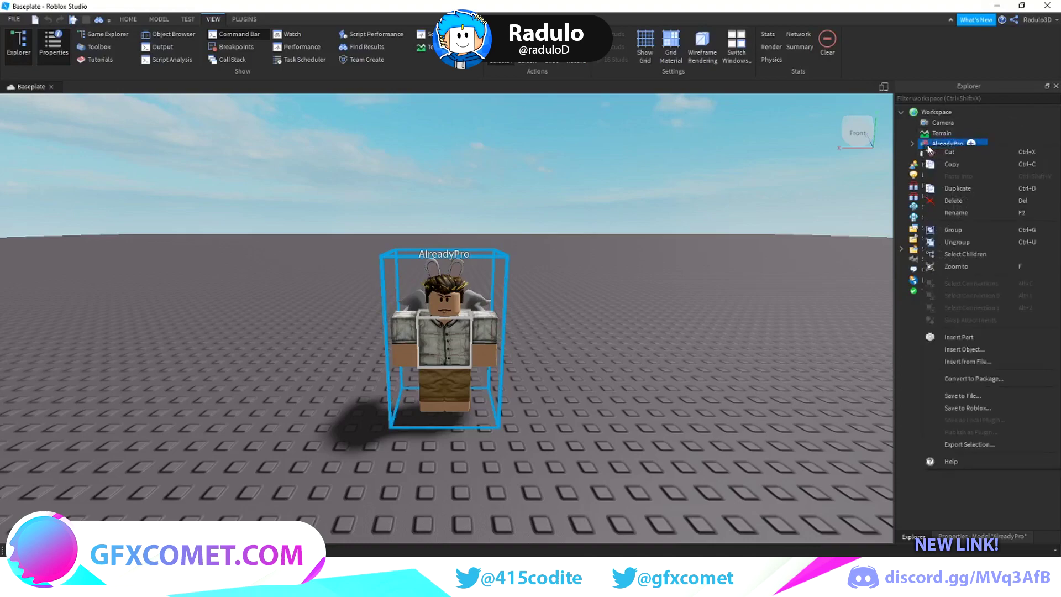
{"action": "left_click", "coordinate": [972, 443]}
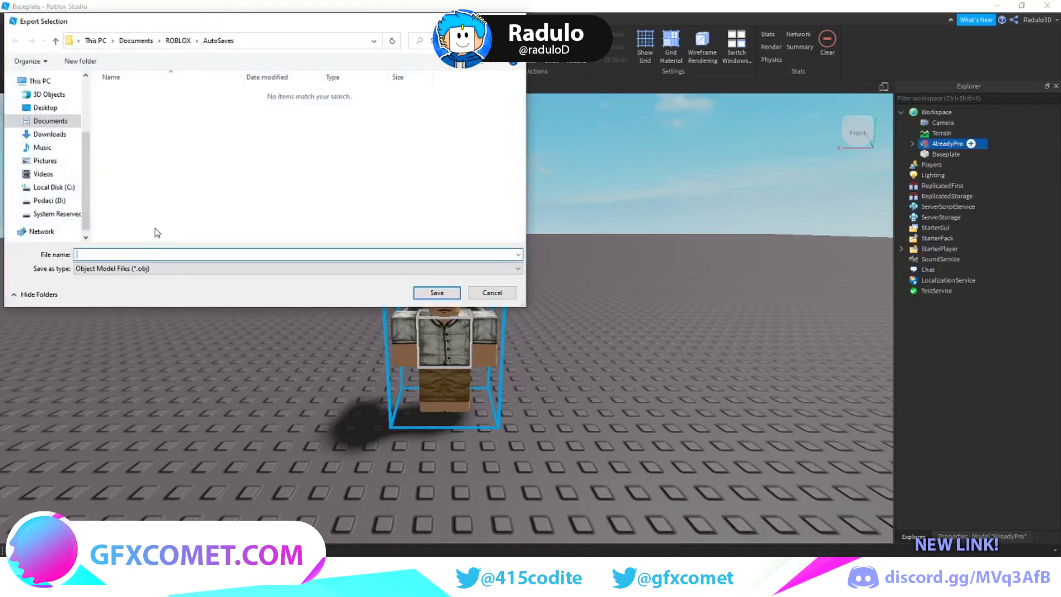
{"action": "left_click", "coordinate": [45, 107]}
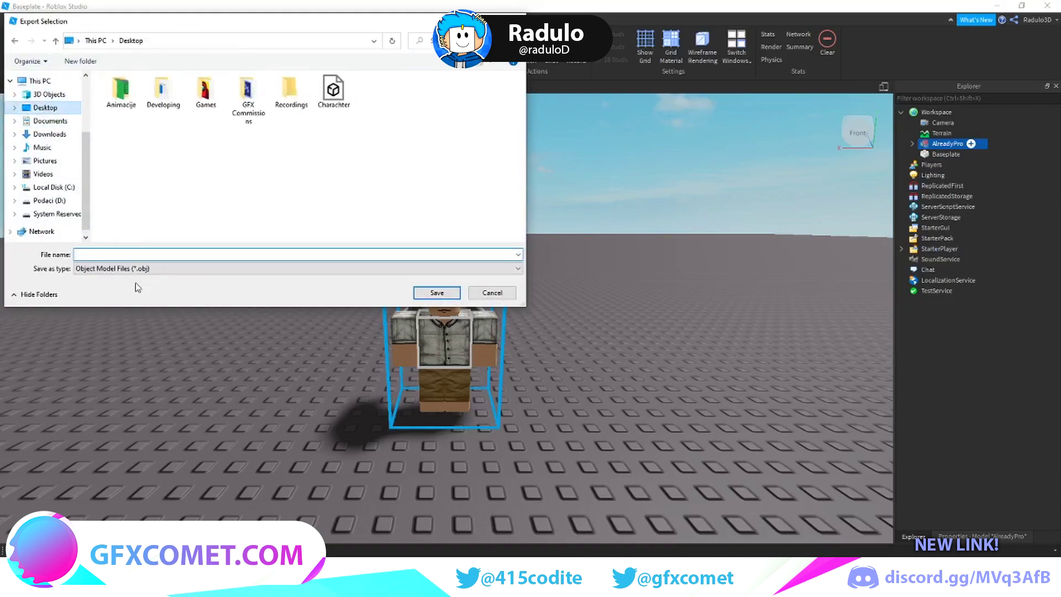
{"action": "left_click", "coordinate": [136, 253]}
{"action": "type", "text": "Ch"}
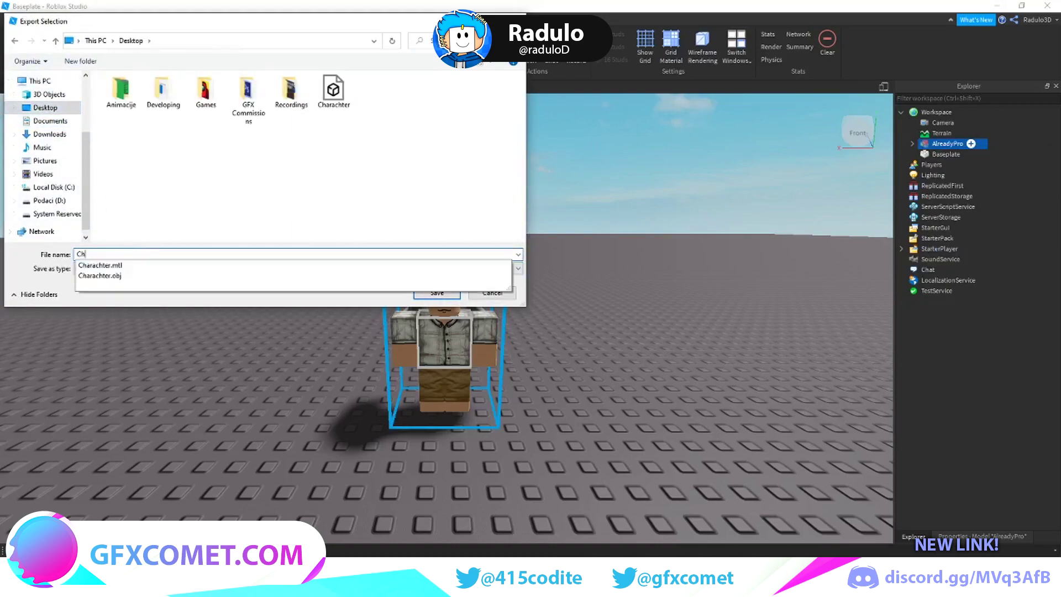
{"action": "type", "text": "a"}
{"action": "key", "text": "Down"}
{"action": "key", "text": "Down"}
{"action": "key", "text": "Return"}
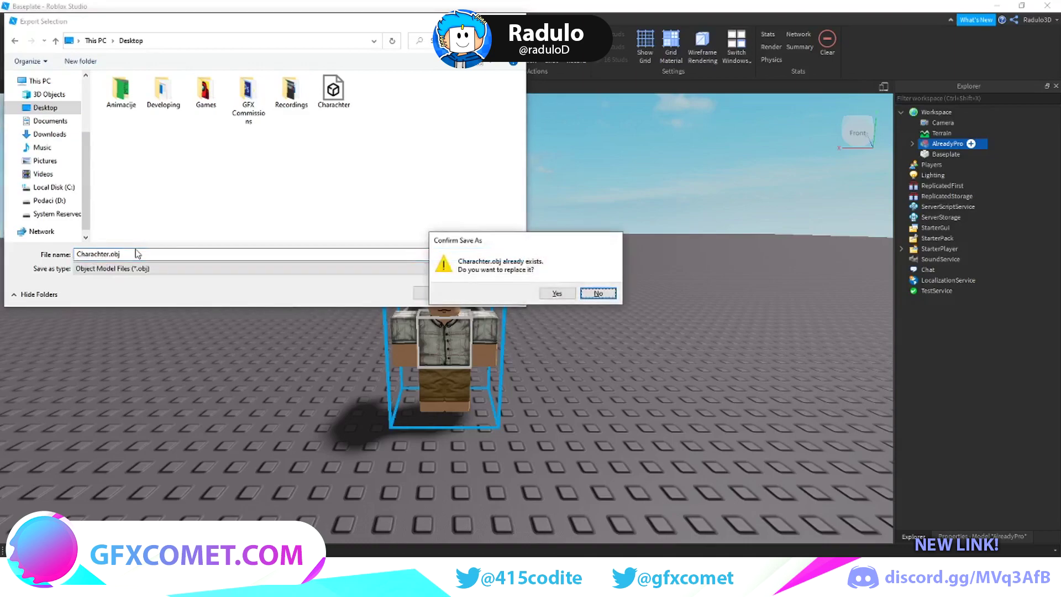
{"action": "left_click", "coordinate": [570, 294]}
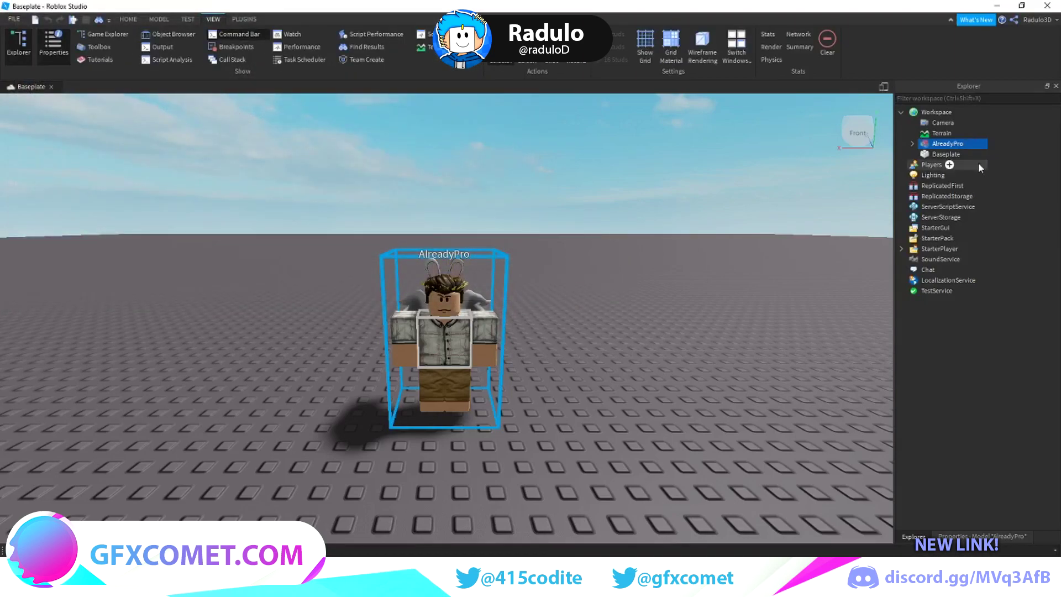
Export only the Angel, BunnyEars and Hat1 accessories of the AlreadyPro model to the Desktop as an OBJ file named CharachterHats.
{"action": "left_click", "coordinate": [912, 144]}
{"action": "left_click", "coordinate": [950, 185]}
{"action": "left_click", "coordinate": [952, 195], "text": "shift"}
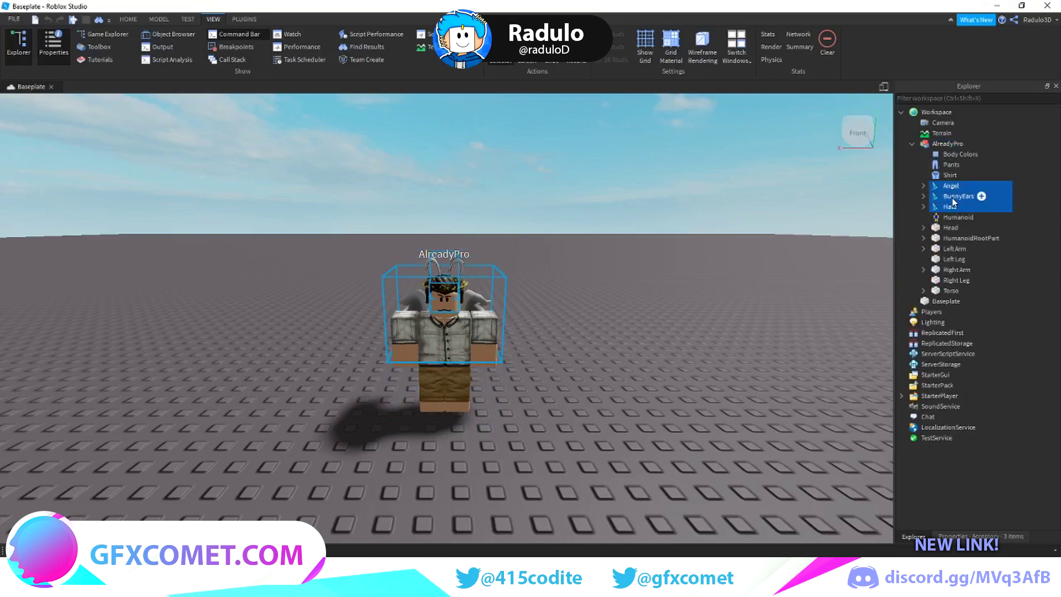
{"action": "right_click", "coordinate": [952, 198]}
{"action": "left_click", "coordinate": [998, 480]}
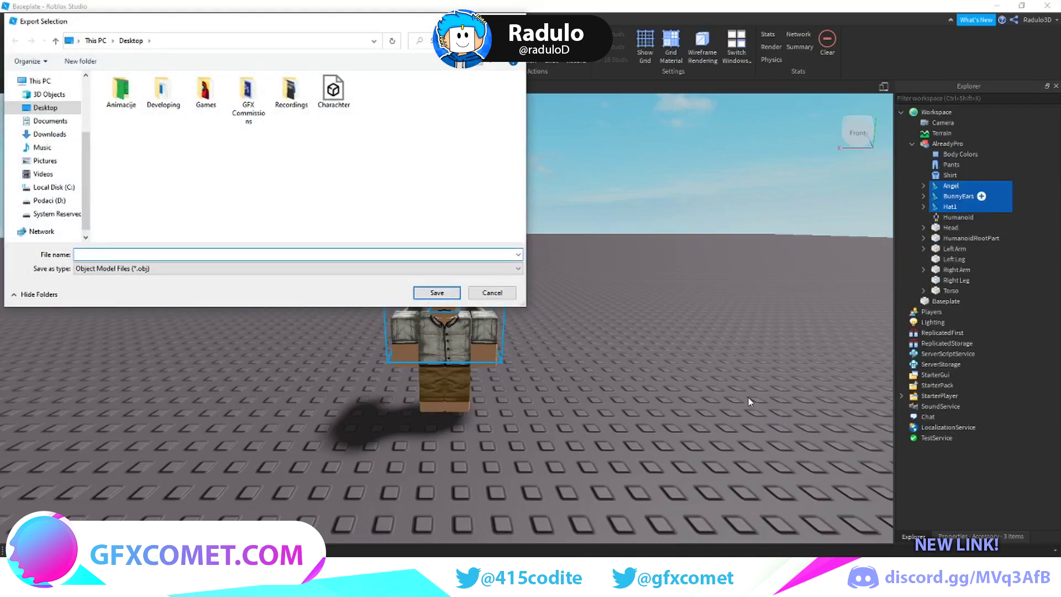
{"action": "type", "text": "CharachterHats"}
{"action": "left_click", "coordinate": [442, 294]}
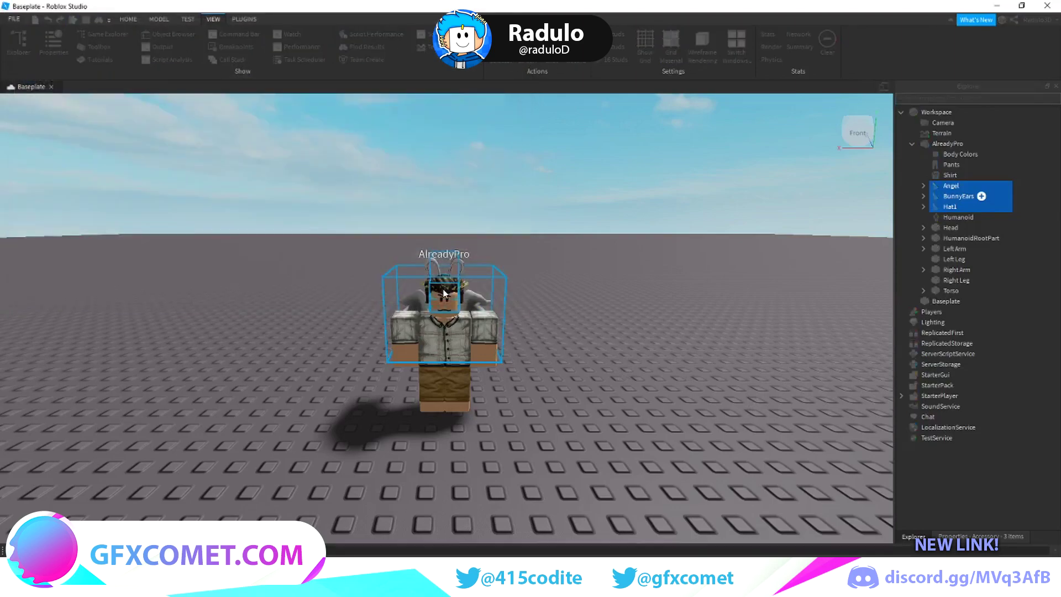
{"action": "left_click", "coordinate": [525, 166]}
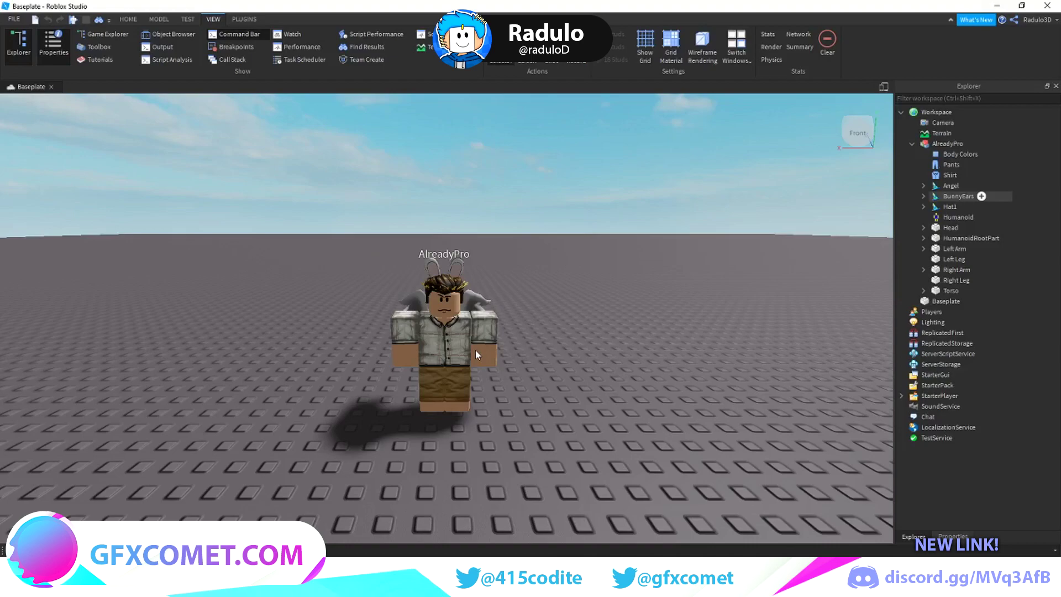
Inspect the character's body, clothing and accessories from several angles and distances.
{"action": "right_click_drag", "start_coordinate": [538, 310], "coordinate": [503, 335]}
{"action": "key", "text": "w"}
{"action": "key", "text": "d"}
{"action": "key", "text": "a"}
{"action": "key", "text": "d"}
{"action": "key", "text": "s"}
{"action": "scroll", "coordinate": [502, 335], "scroll_direction": "up", "scroll_amount": 3}
{"action": "right_click_drag", "start_coordinate": [542, 287], "coordinate": [543, 286]}
{"action": "scroll", "coordinate": [444, 303], "scroll_direction": "up", "scroll_amount": 3}
{"action": "scroll", "coordinate": [443, 303], "scroll_direction": "down", "scroll_amount": 6}
{"action": "scroll", "coordinate": [430, 304], "scroll_direction": "up", "scroll_amount": 2}
{"action": "left_click", "coordinate": [530, 368]}
{"action": "right_click_drag", "start_coordinate": [685, 340], "coordinate": [541, 314]}
{"action": "scroll", "coordinate": [619, 330], "scroll_direction": "up", "scroll_amount": 3}
{"action": "scroll", "coordinate": [541, 314], "scroll_direction": "down", "scroll_amount": 4}
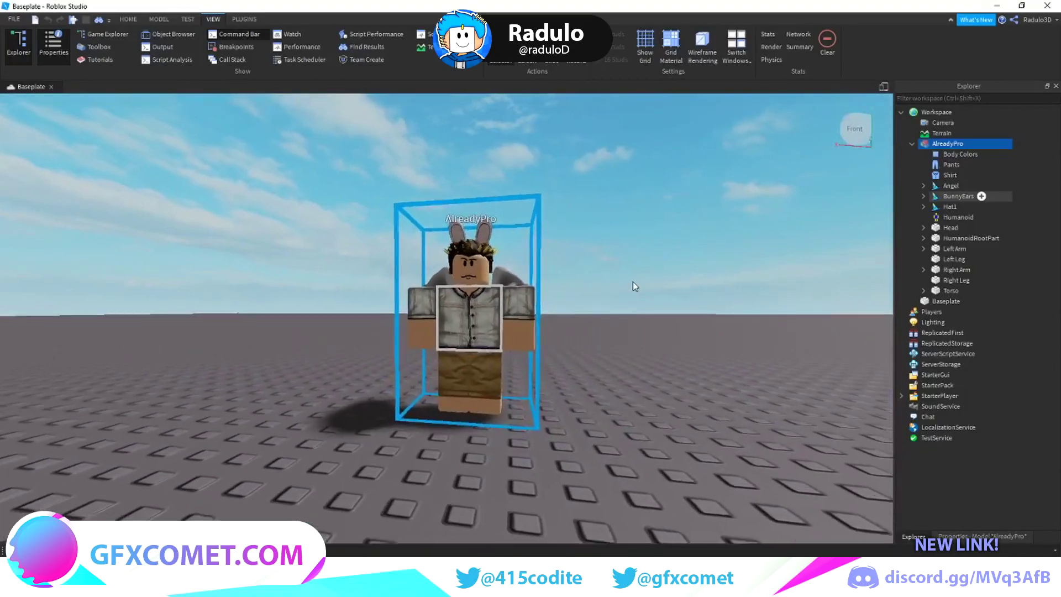
{"action": "scroll", "coordinate": [664, 277], "scroll_direction": "up", "scroll_amount": 4}
{"action": "scroll", "coordinate": [697, 272], "scroll_direction": "down", "scroll_amount": 3}
{"action": "left_click", "coordinate": [611, 280]}
{"action": "scroll", "coordinate": [611, 280], "scroll_direction": "up", "scroll_amount": 5}
{"action": "right_click_drag", "start_coordinate": [611, 279], "coordinate": [591, 260]}
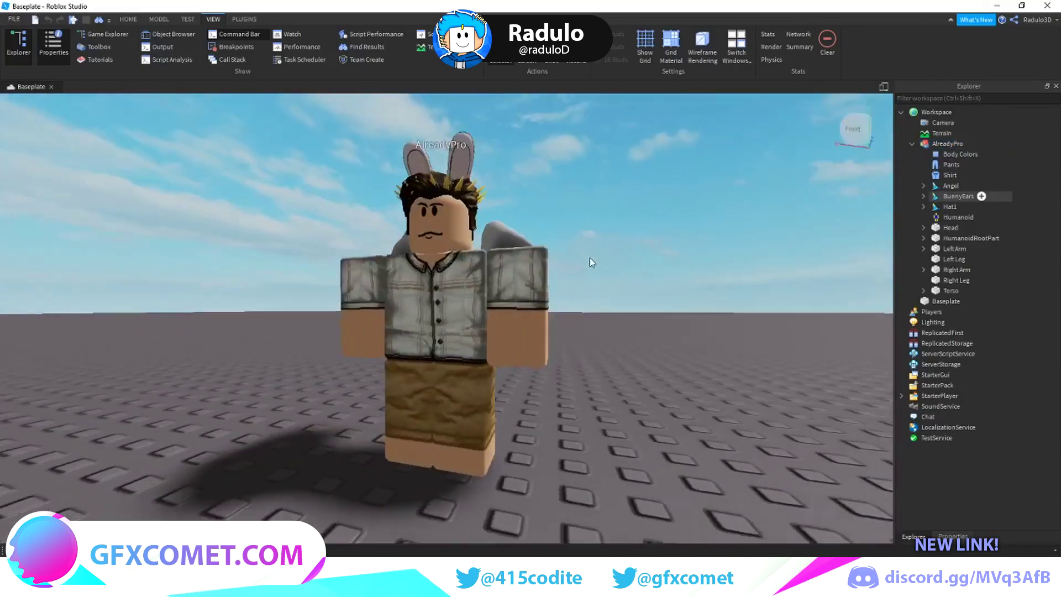
{"action": "scroll", "coordinate": [591, 260], "scroll_direction": "up", "scroll_amount": 1}
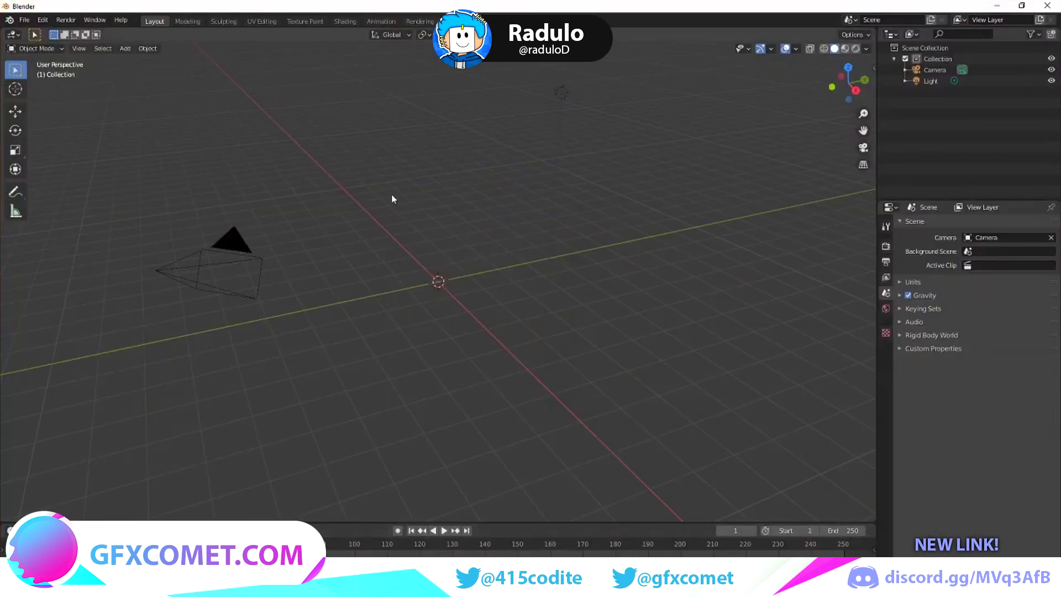
Choose PaintRigV3_1.blend on the Desktop as the file to append from.
{"action": "right_click", "coordinate": [429, 193]}
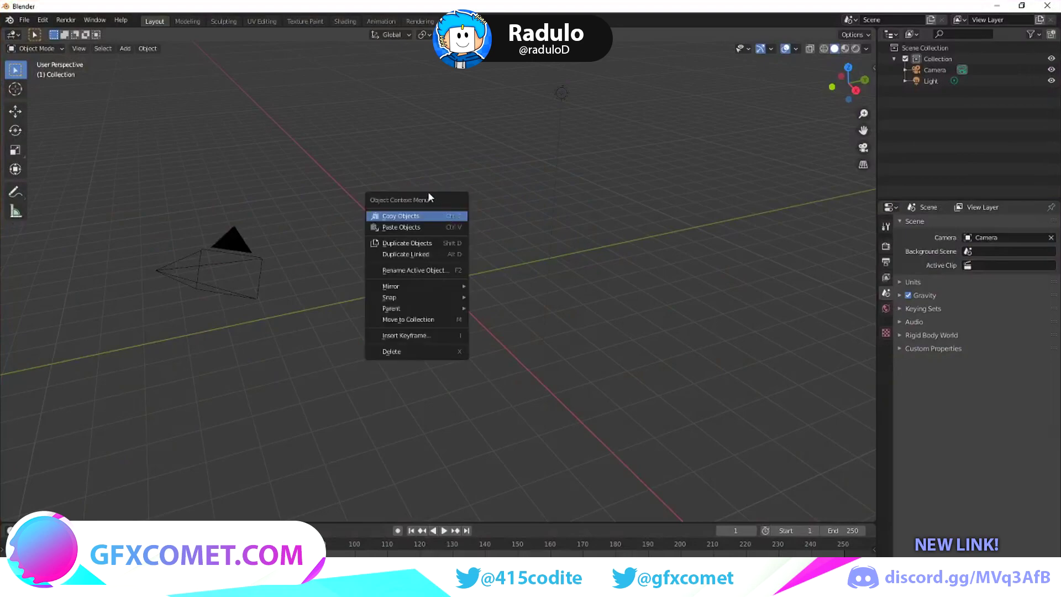
{"action": "middle_click_drag", "start_coordinate": [585, 158], "coordinate": [557, 150]}
{"action": "middle_click_drag", "start_coordinate": [539, 140], "coordinate": [567, 138]}
{"action": "left_click", "coordinate": [28, 24]}
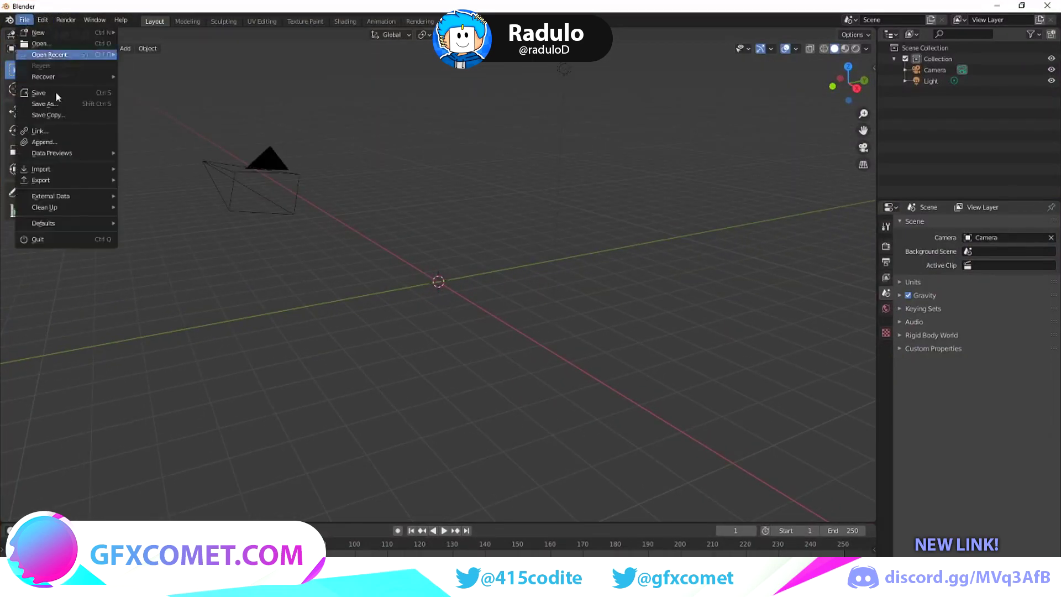
{"action": "left_click", "coordinate": [57, 147]}
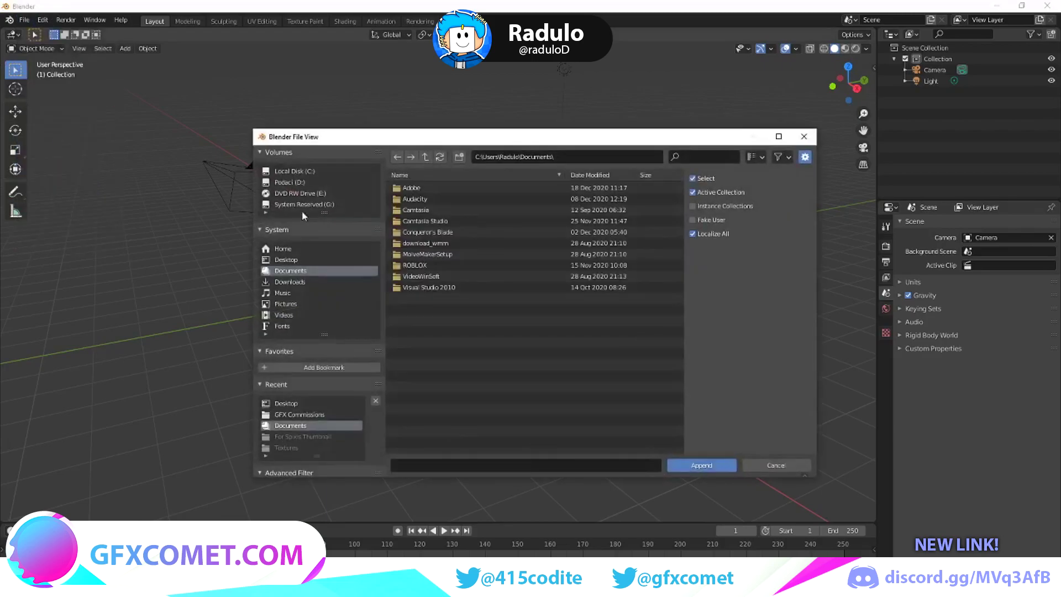
{"action": "left_click", "coordinate": [301, 261]}
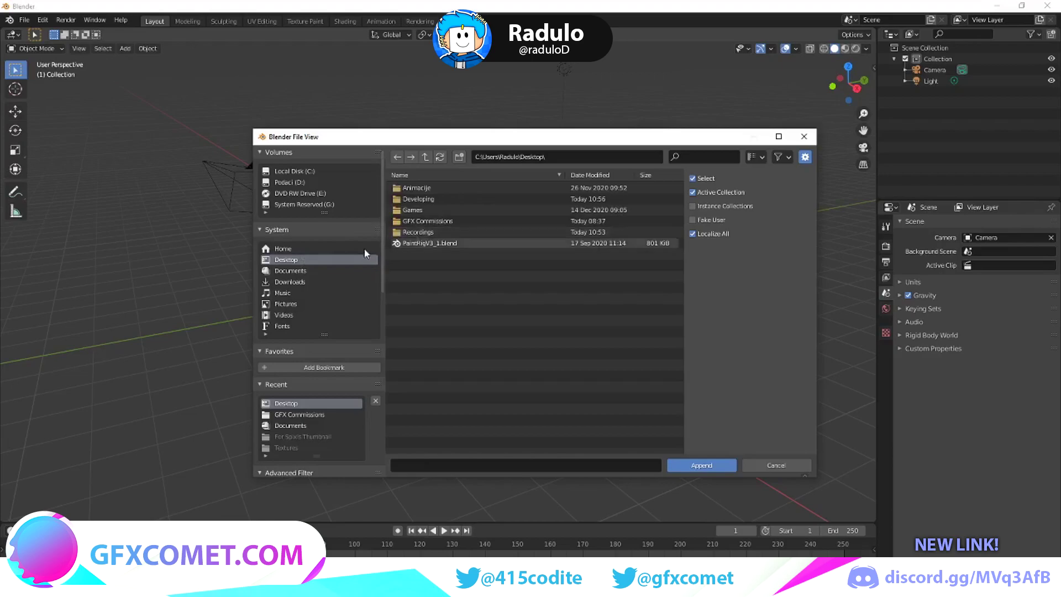
{"action": "left_click", "coordinate": [441, 241]}
{"action": "left_click", "coordinate": [680, 466]}
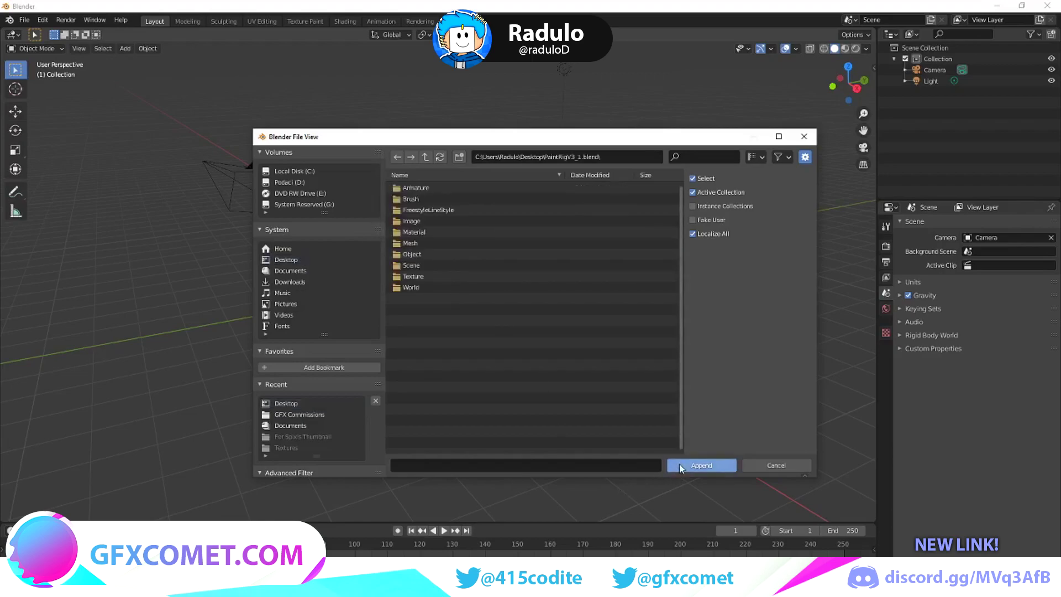
Append every item in the blend file's Object folder, from A_HeadAttachments through Torso.
{"action": "left_click", "coordinate": [412, 255]}
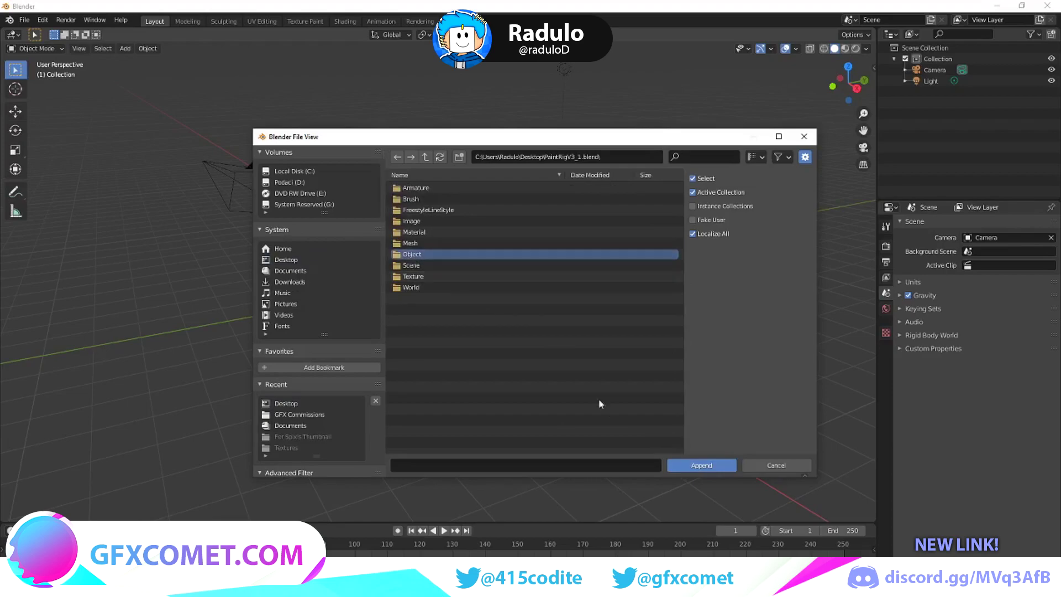
{"action": "left_click", "coordinate": [723, 466]}
{"action": "left_click", "coordinate": [420, 190]}
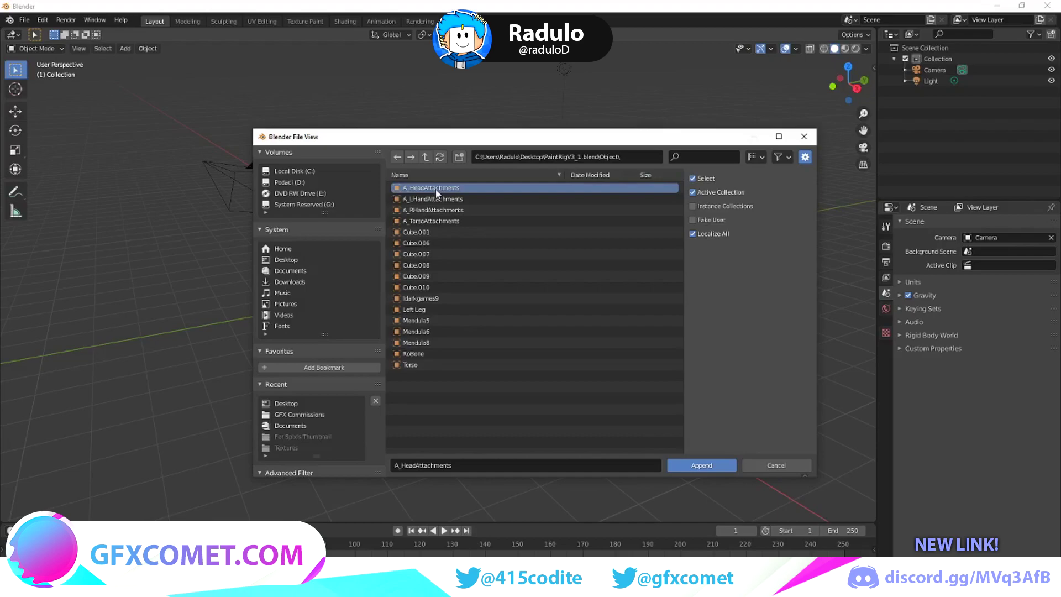
{"action": "left_click", "coordinate": [430, 366], "text": "shift"}
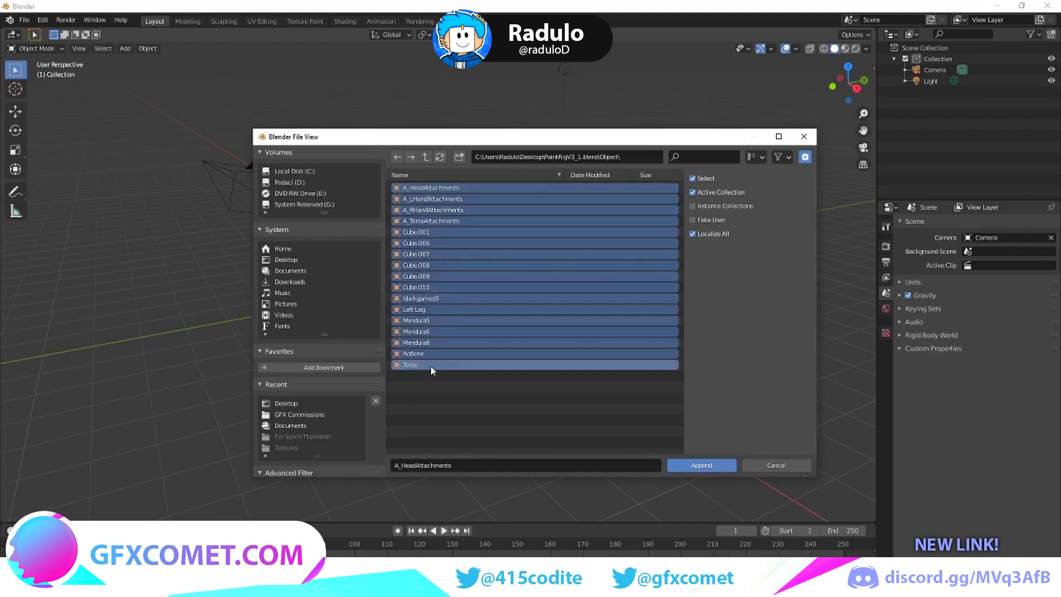
{"action": "left_click", "coordinate": [696, 467]}
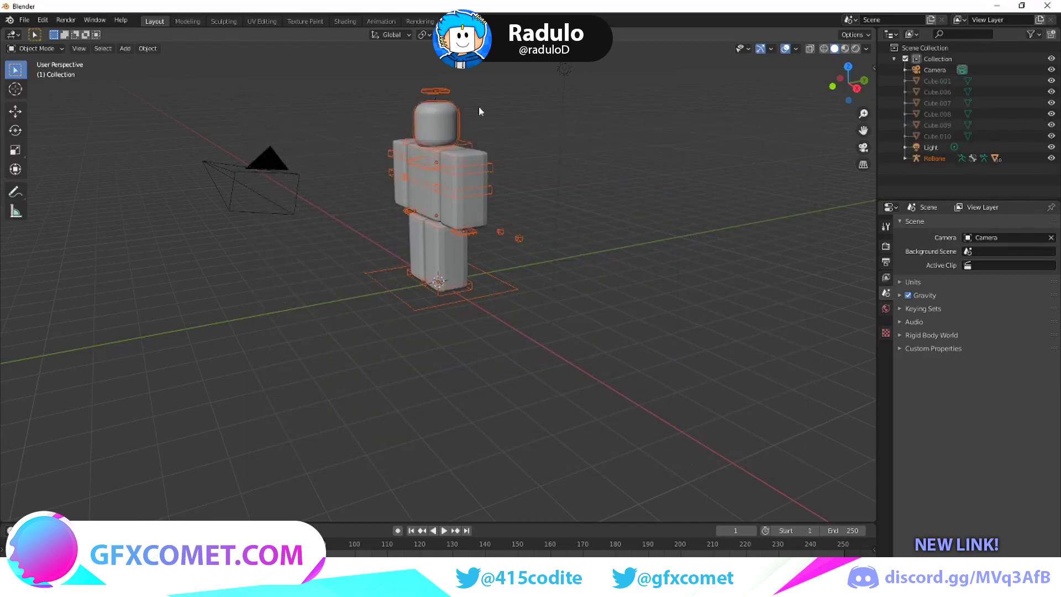
Select the rig's head and set the base color of its Texture material to an Image Texture.
{"action": "middle_click_drag", "start_coordinate": [593, 131], "coordinate": [456, 127]}
{"action": "left_click", "coordinate": [591, 130]}
{"action": "middle_click_drag", "start_coordinate": [593, 135], "coordinate": [591, 130]}
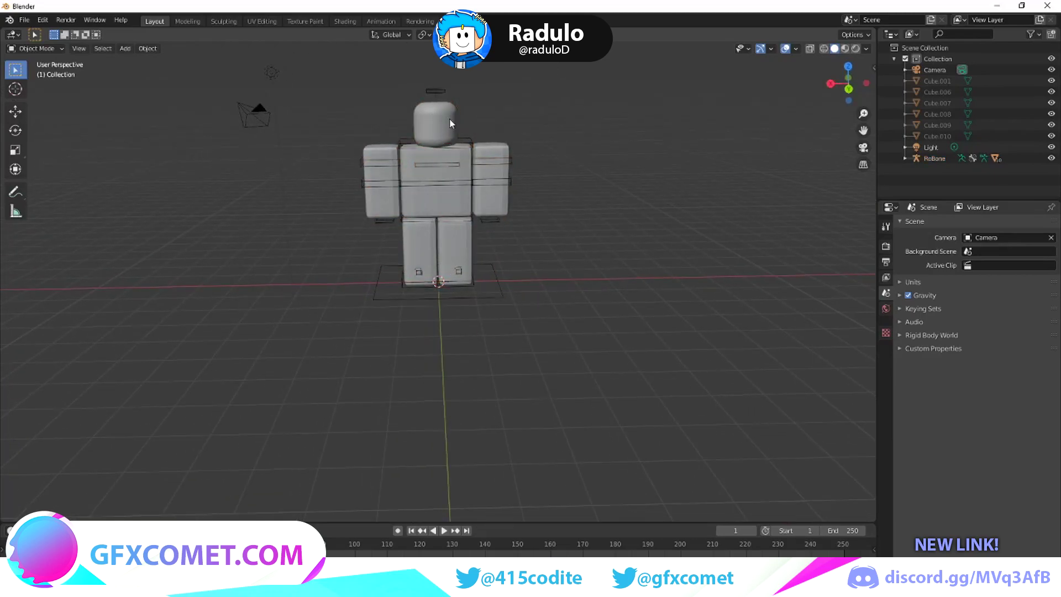
{"action": "left_click", "coordinate": [449, 118]}
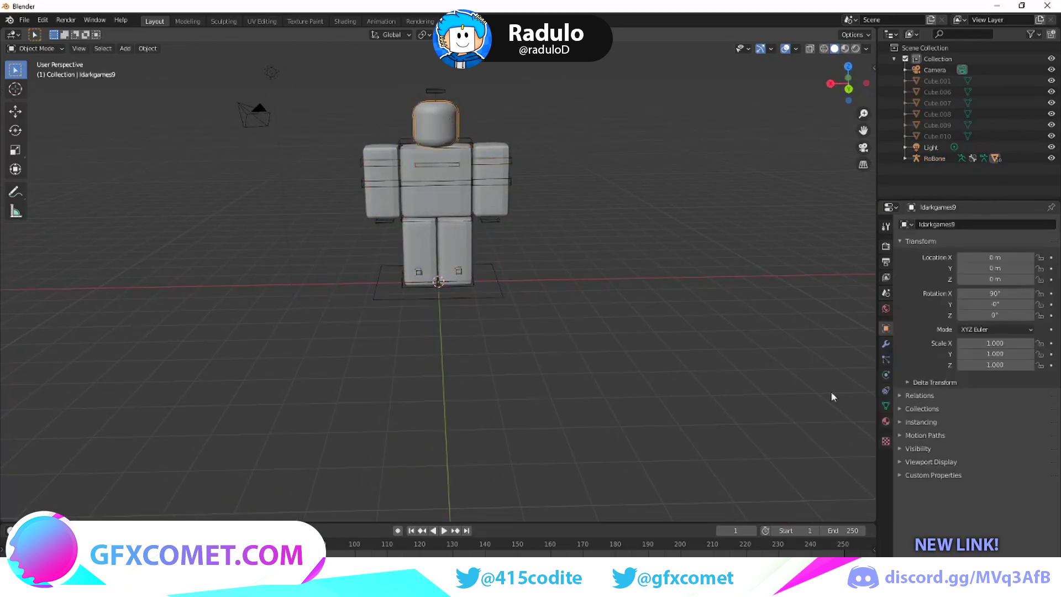
{"action": "left_click", "coordinate": [886, 422]}
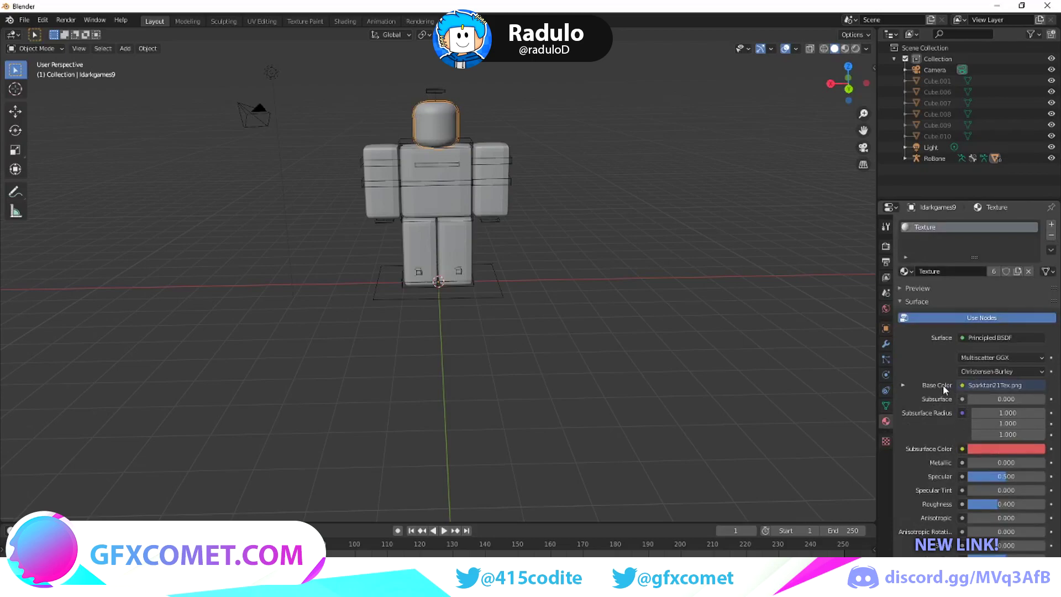
{"action": "left_click", "coordinate": [962, 386]}
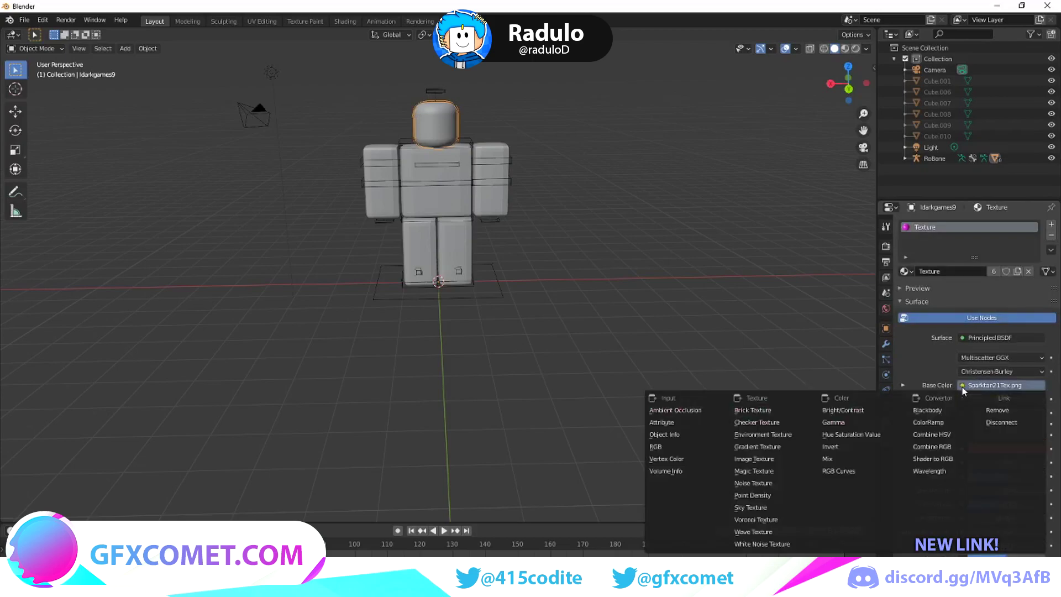
{"action": "left_click", "coordinate": [747, 463]}
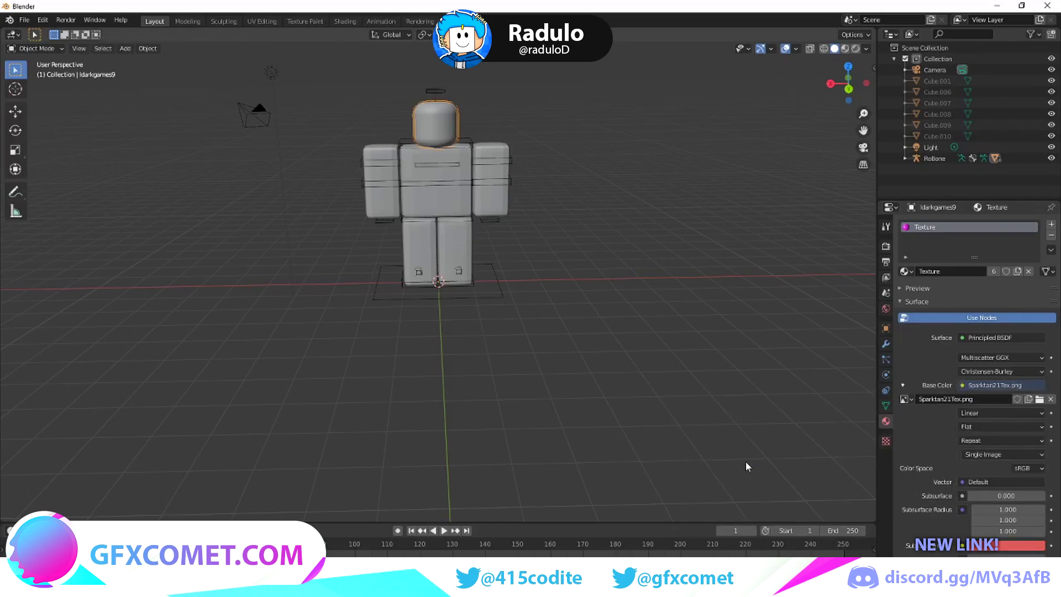
Load Alreadypro1Tex.png from the Desktop as the base color image and show the viewport in Material Preview.
{"action": "left_click", "coordinate": [1040, 399]}
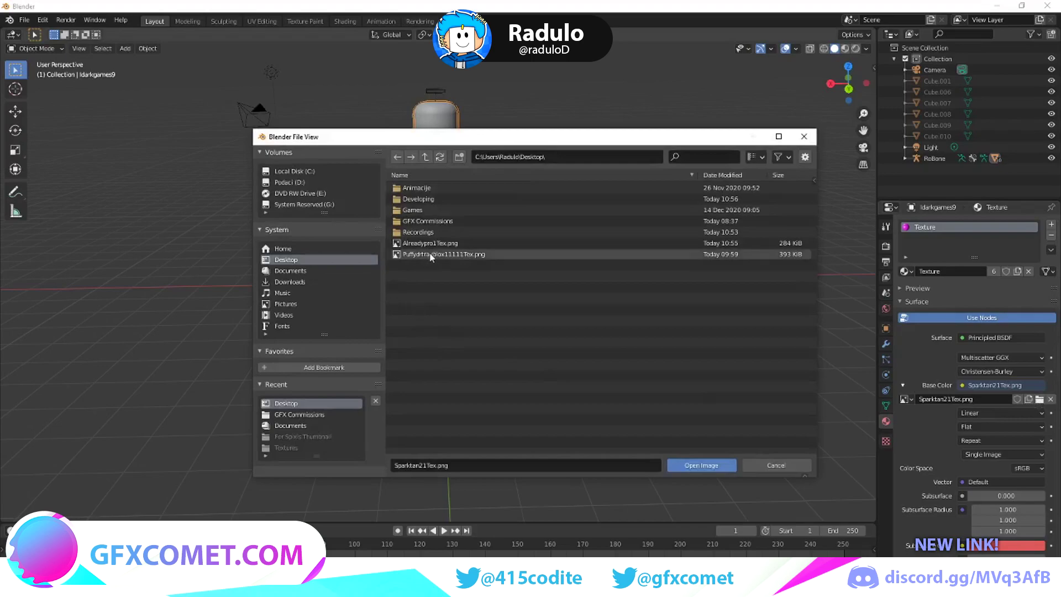
{"action": "left_click", "coordinate": [429, 243]}
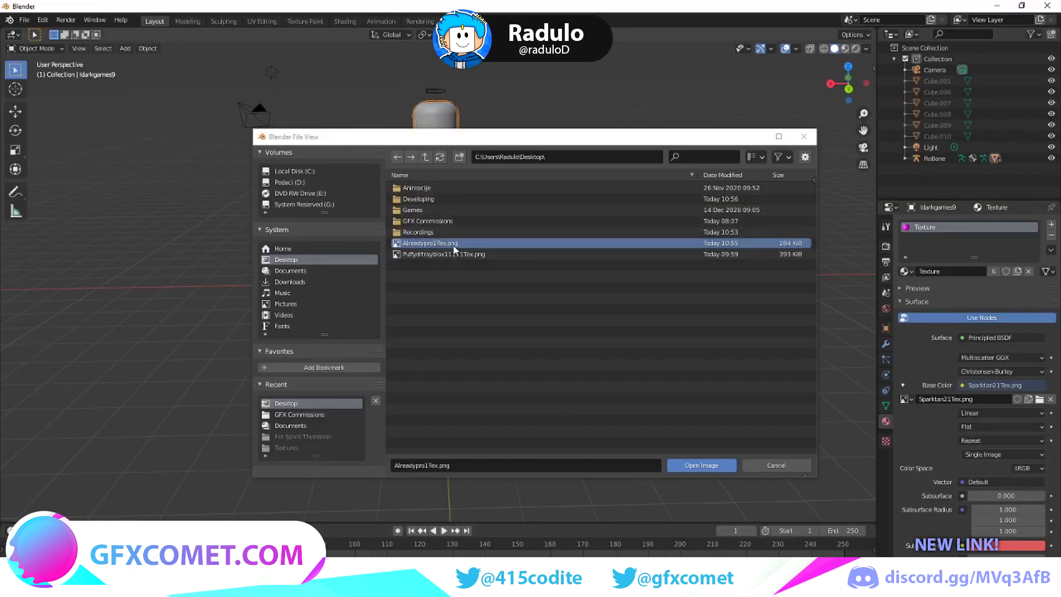
{"action": "left_click", "coordinate": [714, 467]}
{"action": "left_click", "coordinate": [844, 48]}
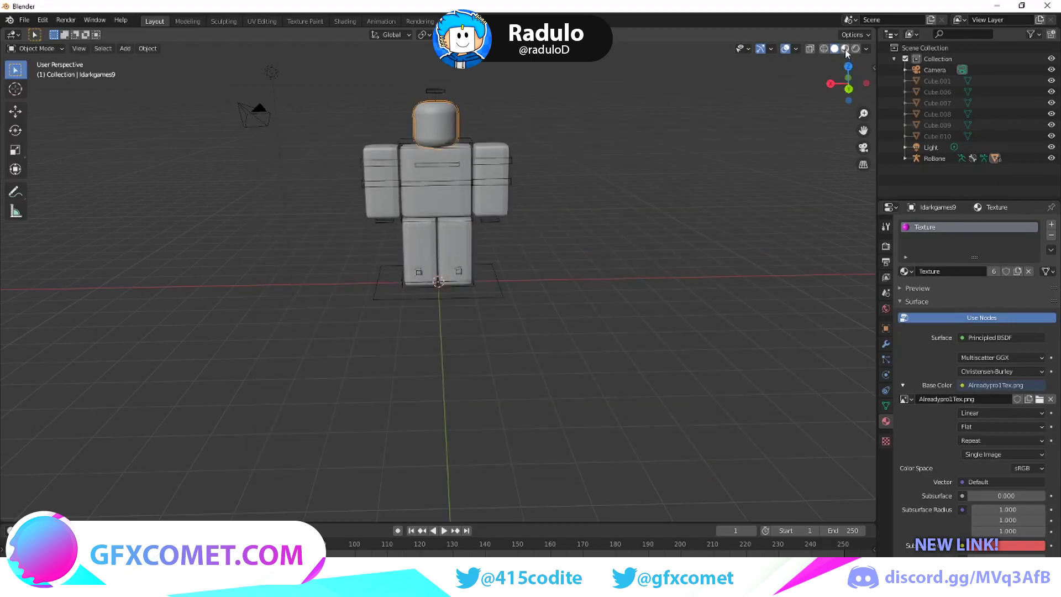
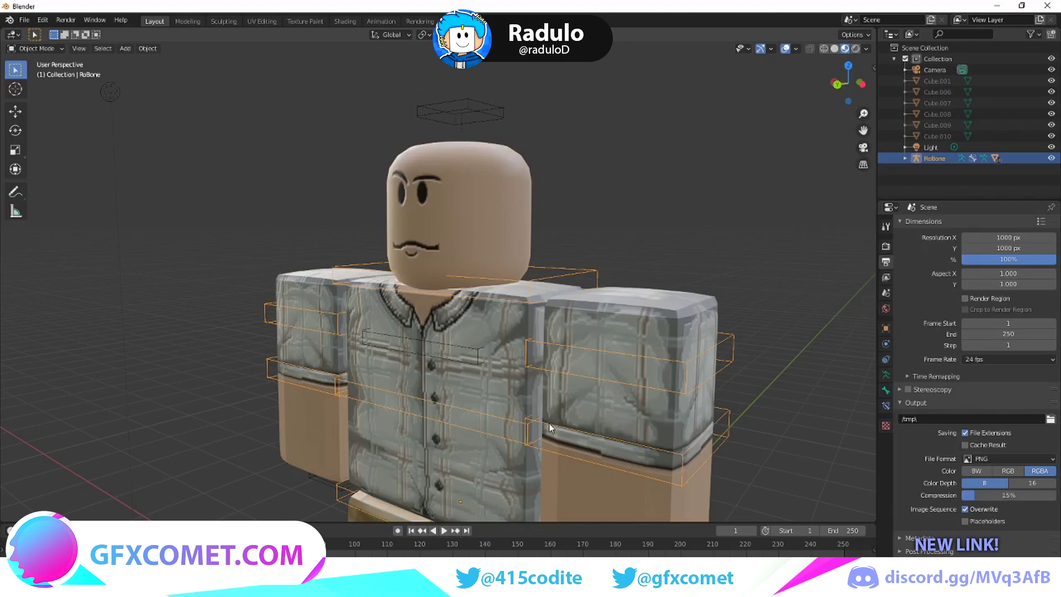
Put the RoBone rig in Pose Mode and, in camera view, rotate the Upper bone slightly toward the character's left.
{"action": "left_click", "coordinate": [44, 51]}
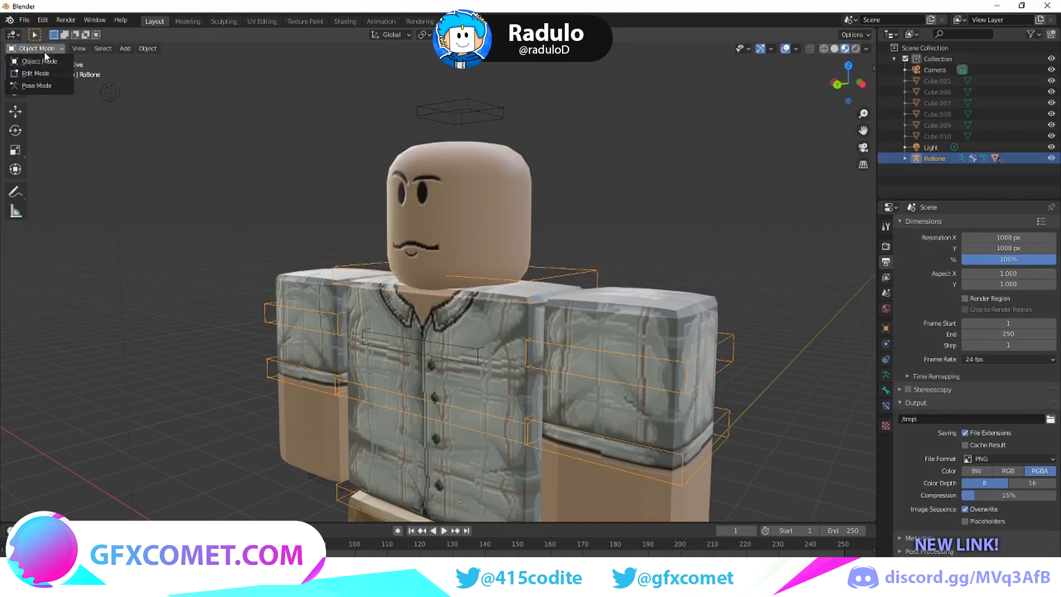
{"action": "left_click", "coordinate": [38, 85]}
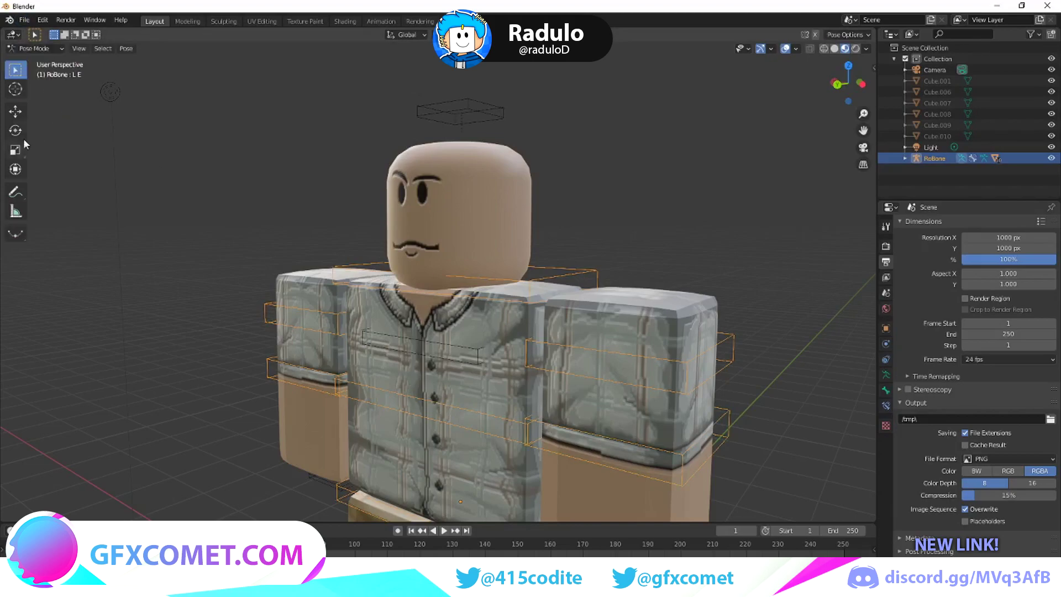
{"action": "left_click", "coordinate": [427, 403]}
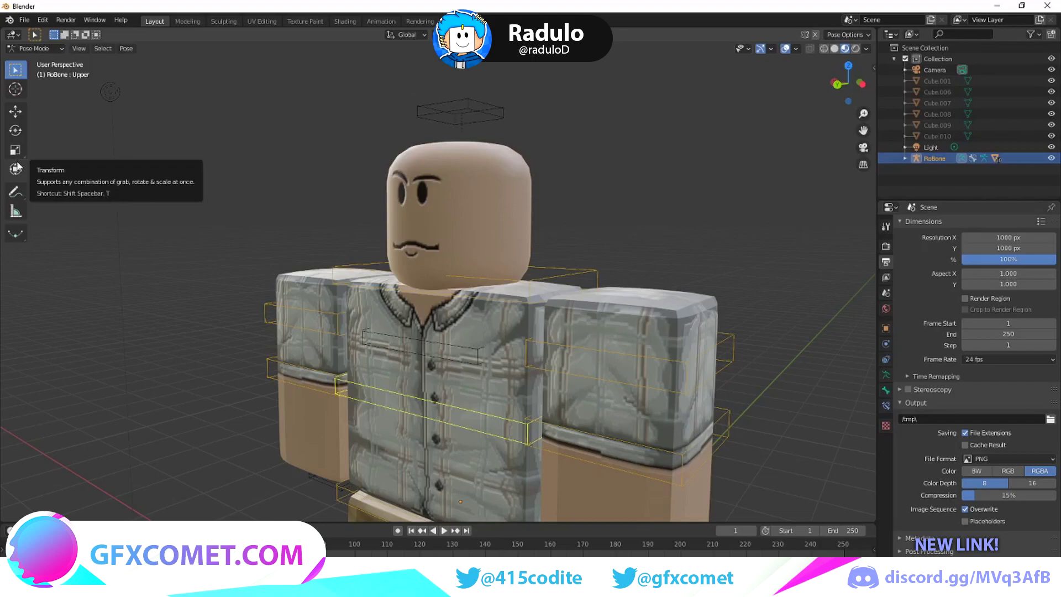
{"action": "key", "text": "KP_0"}
{"action": "left_click", "coordinate": [16, 131]}
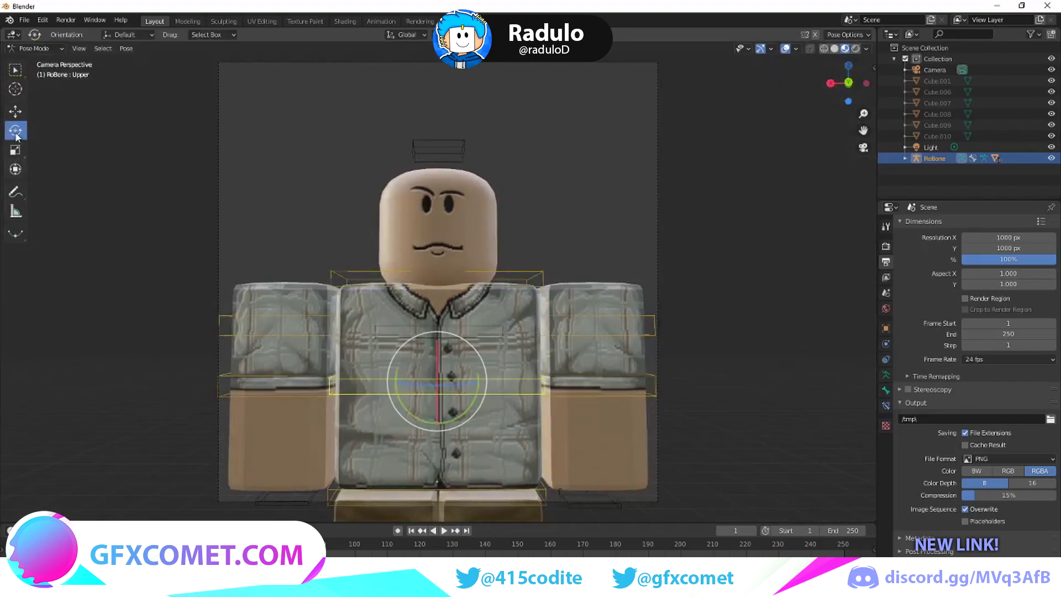
{"action": "left_click_drag", "start_coordinate": [437, 392], "coordinate": [433, 395]}
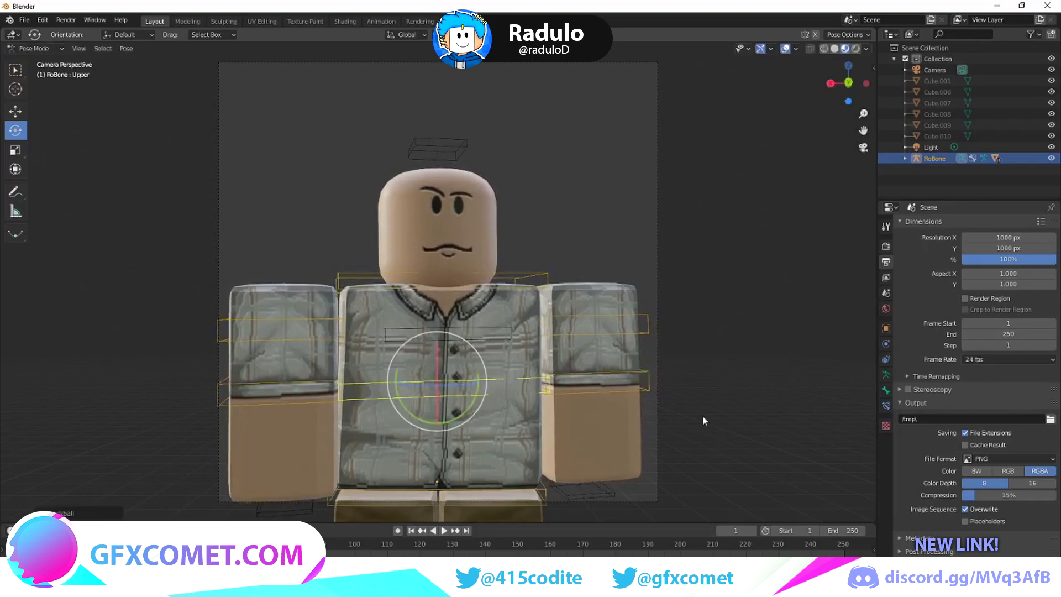
Rotate the L E and R E elbow bones slightly to bend both forearms.
{"action": "left_click", "coordinate": [615, 374]}
{"action": "mouse_move", "coordinate": [592, 387]}
{"action": "left_mouse_down"}
{"action": "mouse_move", "coordinate": [581, 387]}
{"action": "mouse_move", "coordinate": [586, 379]}
{"action": "left_mouse_up"}
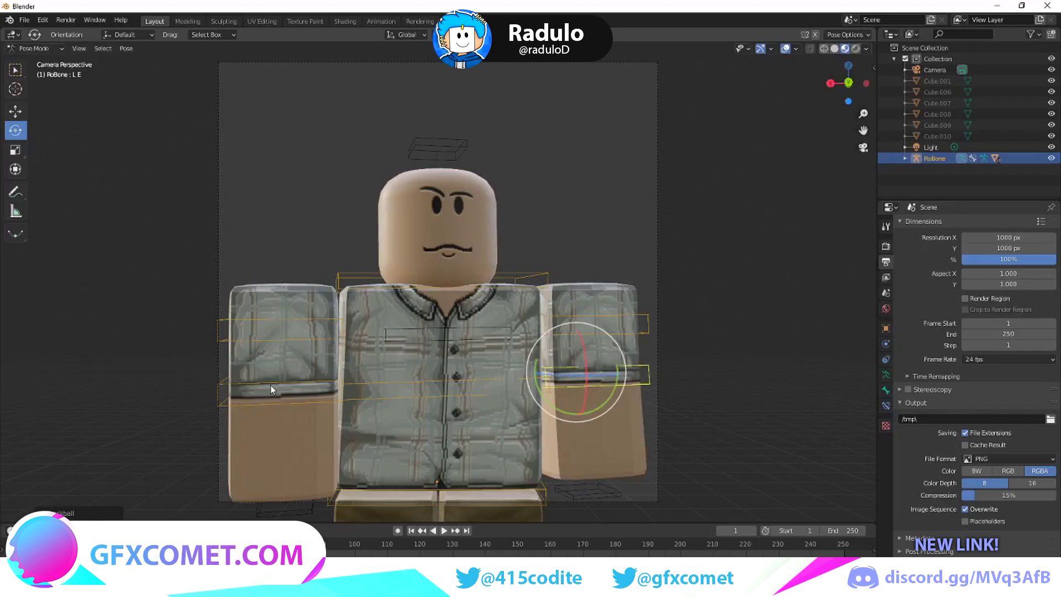
{"action": "left_click", "coordinate": [274, 401]}
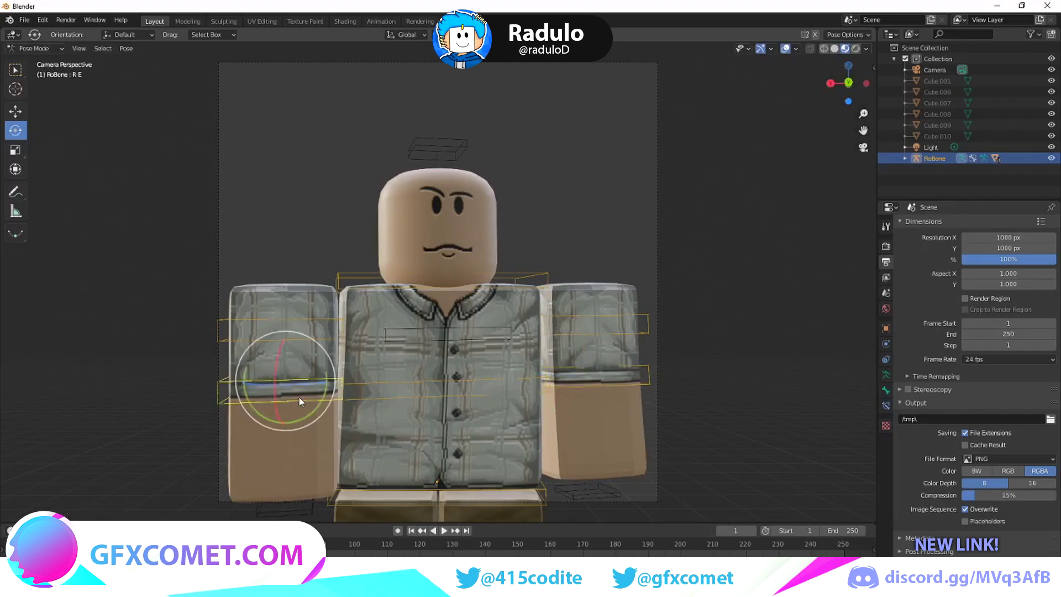
{"action": "left_click_drag", "start_coordinate": [300, 401], "coordinate": [298, 393]}
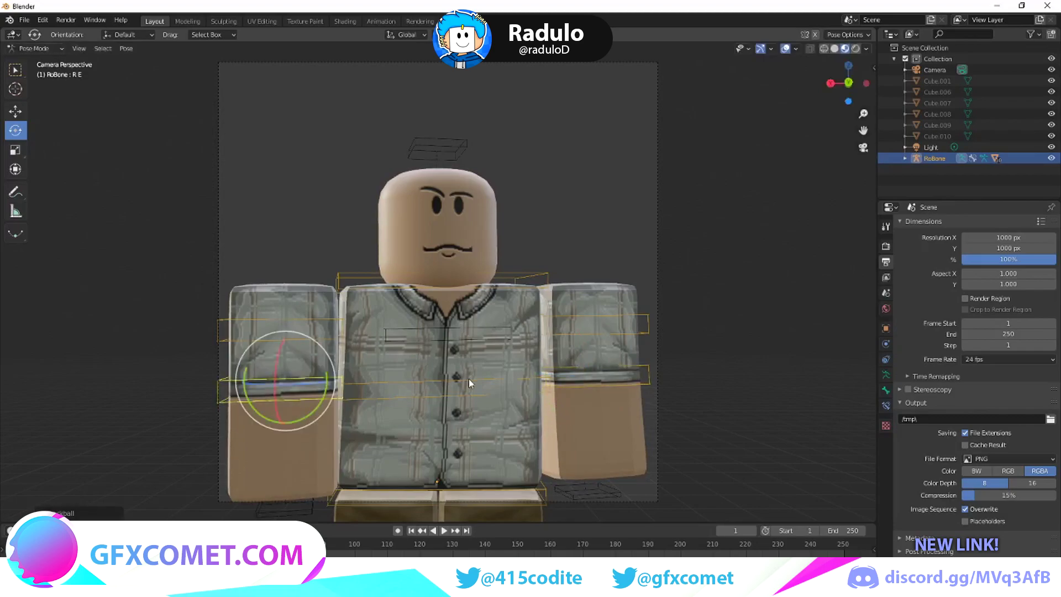
Turn the upper torso toward the character's right and rotate the head bone to adjust the face direction.
{"action": "left_click", "coordinate": [459, 400]}
{"action": "left_click_drag", "start_coordinate": [451, 395], "coordinate": [433, 387]}
{"action": "left_click", "coordinate": [470, 264]}
{"action": "left_click_drag", "start_coordinate": [453, 305], "coordinate": [462, 311]}
Try moving the bone at the hips downward, then undo the move.
{"action": "left_click", "coordinate": [540, 504]}
{"action": "left_click", "coordinate": [15, 111]}
{"action": "left_click_drag", "start_coordinate": [436, 457], "coordinate": [436, 463]}
{"action": "key", "text": "ctrl+z"}
Rotate the left elbow bone L E further and slightly adjust the left arm bone L A.
{"action": "left_click", "coordinate": [601, 369]}
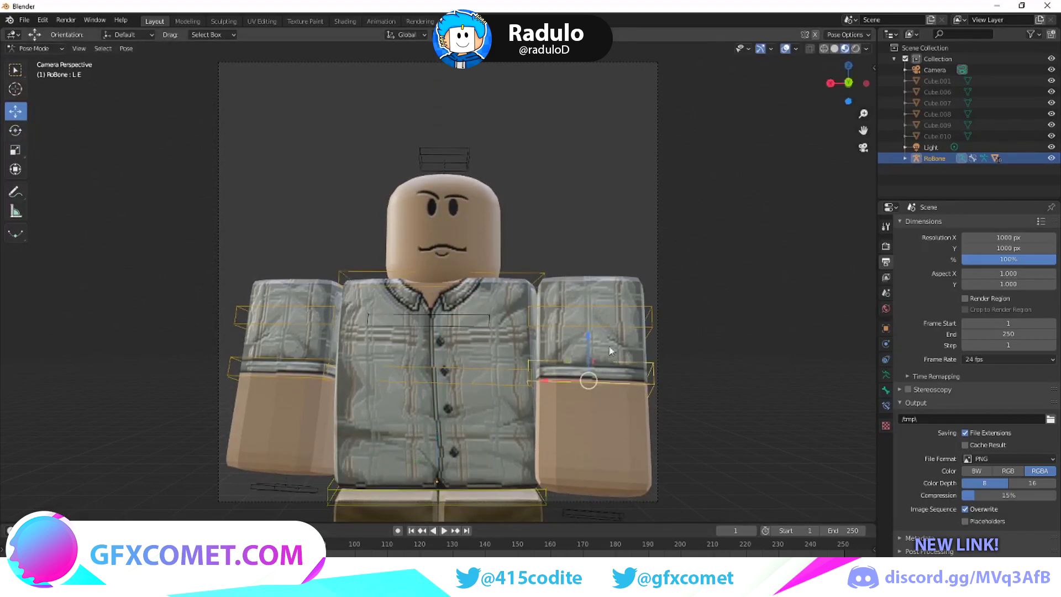
{"action": "left_click", "coordinate": [20, 133]}
{"action": "left_click_drag", "start_coordinate": [596, 400], "coordinate": [609, 382]}
{"action": "left_click", "coordinate": [606, 315]}
{"action": "left_click_drag", "start_coordinate": [561, 315], "coordinate": [544, 319]}
{"action": "right_click", "coordinate": [545, 318]}
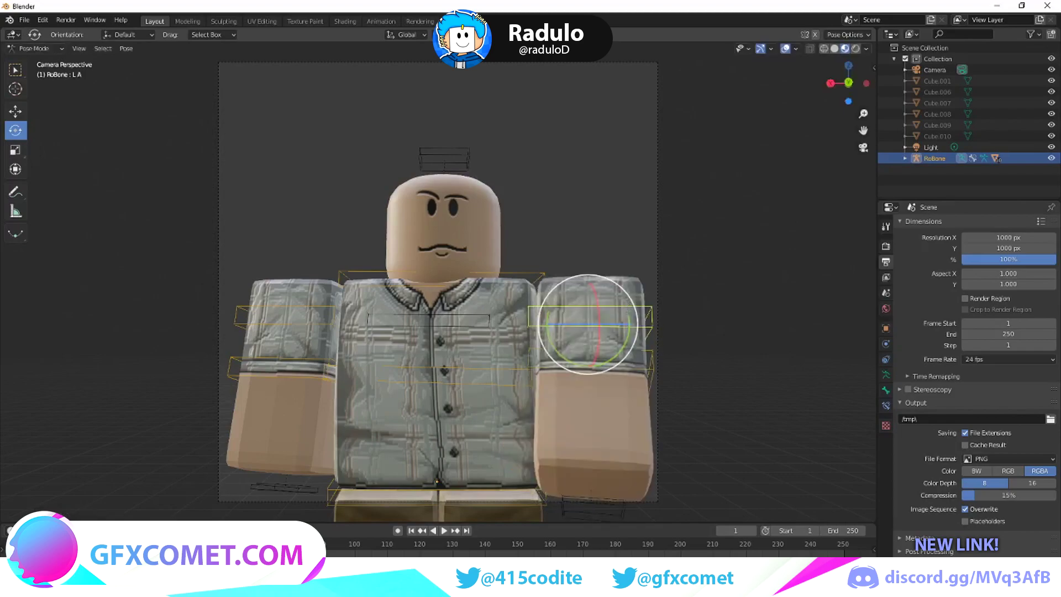
{"action": "mouse_move", "coordinate": [632, 332]}
{"action": "left_mouse_down"}
{"action": "mouse_move", "coordinate": [634, 324]}
{"action": "mouse_move", "coordinate": [632, 333]}
{"action": "left_mouse_up"}
Reframe the camera to include more of the legs, and rotate the head bone slightly.
{"action": "left_click", "coordinate": [581, 137]}
{"action": "key", "text": "KP_0"}
{"action": "key", "text": "KP_0"}
{"action": "middle_click_drag", "start_coordinate": [580, 137], "coordinate": [605, 113]}
{"action": "scroll", "coordinate": [605, 113], "scroll_direction": "up", "scroll_amount": 1}
{"action": "scroll", "coordinate": [605, 113], "scroll_direction": "down", "scroll_amount": 1}
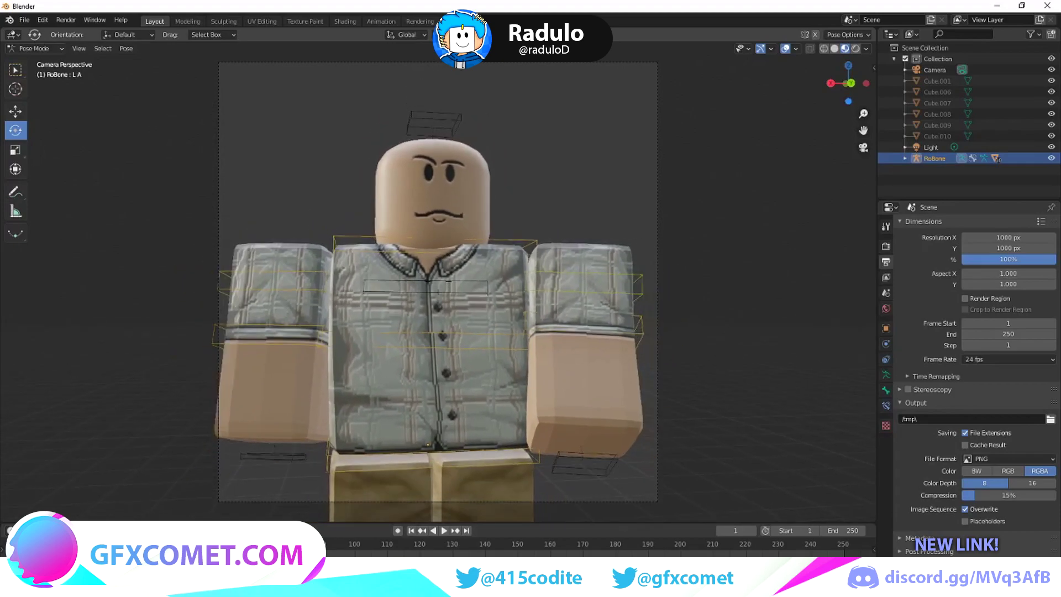
{"action": "middle_click_drag", "start_coordinate": [395, 167], "coordinate": [404, 160], "text": "shift"}
{"action": "left_click", "coordinate": [507, 236]}
{"action": "left_click_drag", "start_coordinate": [463, 234], "coordinate": [450, 239]}
Lower the whole RoBone rig along the Z axis in Object Mode and reframe the camera on the upper body.
{"action": "left_click", "coordinate": [15, 111]}
{"action": "left_click", "coordinate": [26, 48]}
{"action": "left_click", "coordinate": [41, 60]}
{"action": "left_click_drag", "start_coordinate": [437, 392], "coordinate": [437, 432]}
{"action": "middle_click_drag", "start_coordinate": [439, 331], "coordinate": [440, 310]}
{"action": "scroll", "coordinate": [438, 293], "scroll_direction": "up", "scroll_amount": 3}
{"action": "scroll", "coordinate": [438, 293], "scroll_direction": "down", "scroll_amount": 3}
{"action": "middle_click_drag", "start_coordinate": [570, 321], "coordinate": [571, 316]}
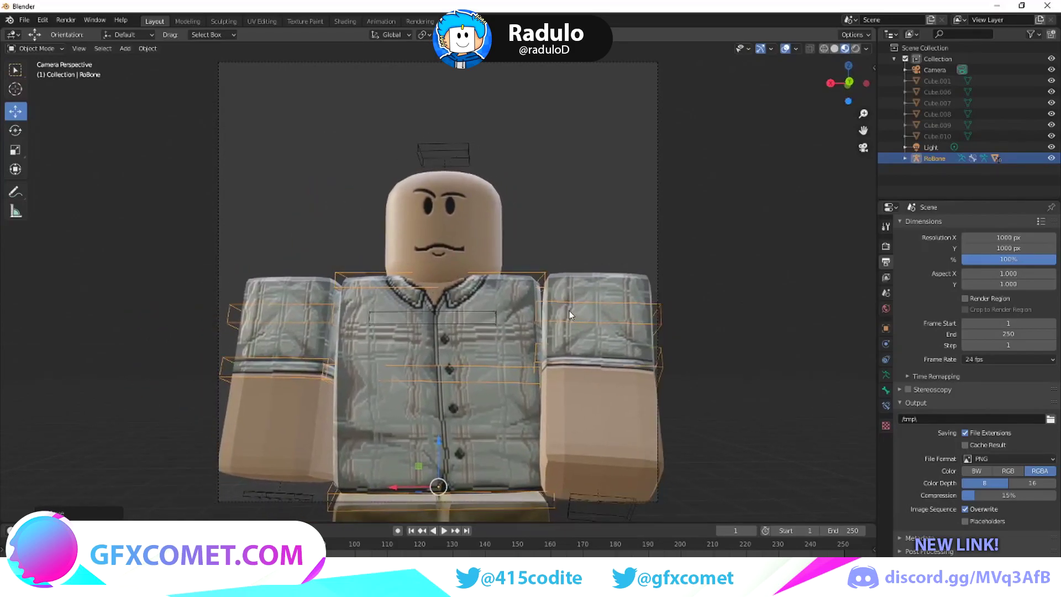
Return the rig to Pose Mode and rotate the left upper arm bone with the Rotate tool.
{"action": "key", "text": "ctrl+Tab"}
{"action": "left_click", "coordinate": [571, 315]}
{"action": "key", "text": "shift+space"}
{"action": "key", "text": "r"}
{"action": "mouse_move", "coordinate": [617, 324]}
{"action": "left_mouse_down"}
{"action": "mouse_move", "coordinate": [597, 336]}
{"action": "mouse_move", "coordinate": [597, 315]}
{"action": "mouse_move", "coordinate": [600, 327]}
{"action": "left_mouse_up"}
{"action": "left_click_drag", "start_coordinate": [597, 328], "coordinate": [553, 318]}
Rotate the right upper arm bone, and turn the Upper bone toward the character's left.
{"action": "left_click", "coordinate": [291, 310]}
{"action": "left_click_drag", "start_coordinate": [291, 312], "coordinate": [298, 325]}
{"action": "left_click", "coordinate": [450, 366]}
{"action": "mouse_move", "coordinate": [450, 371]}
{"action": "left_mouse_down"}
{"action": "mouse_move", "coordinate": [480, 378]}
{"action": "mouse_move", "coordinate": [455, 363]}
{"action": "left_mouse_up"}
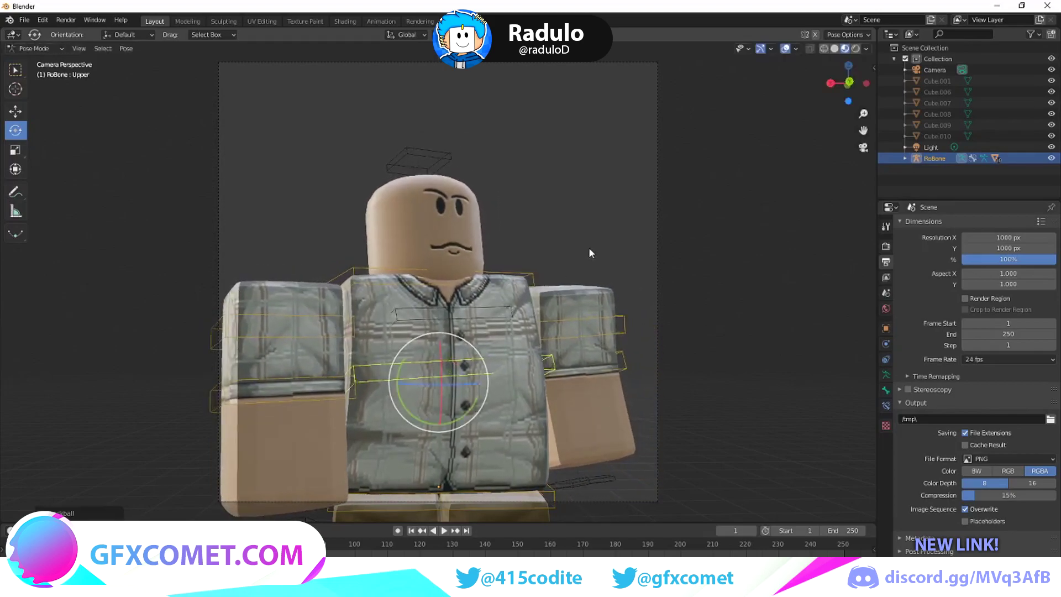
Reframe the camera with walk navigation so the head, torso and both arms fit inside the frame.
{"action": "middle_click_drag", "start_coordinate": [589, 249], "coordinate": [577, 249]}
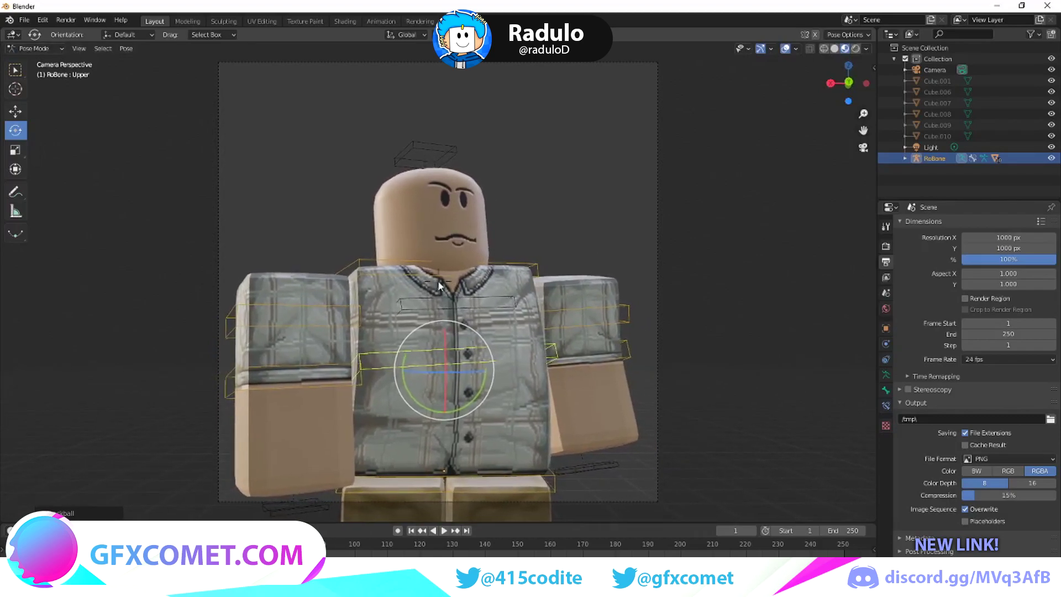
{"action": "key", "text": "shift+grave"}
{"action": "key", "text": "w"}
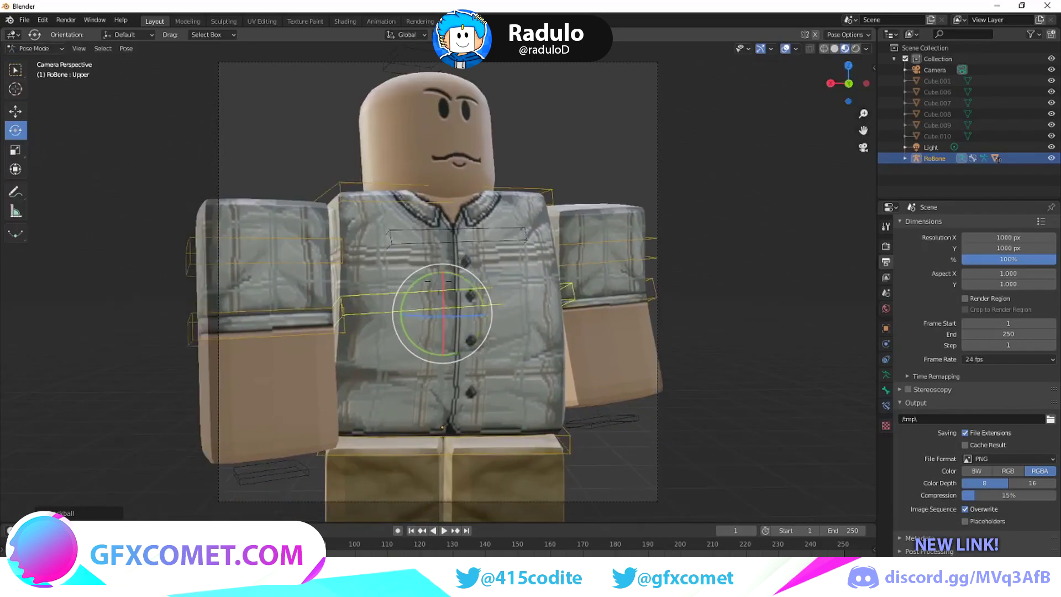
{"action": "key", "text": "s"}
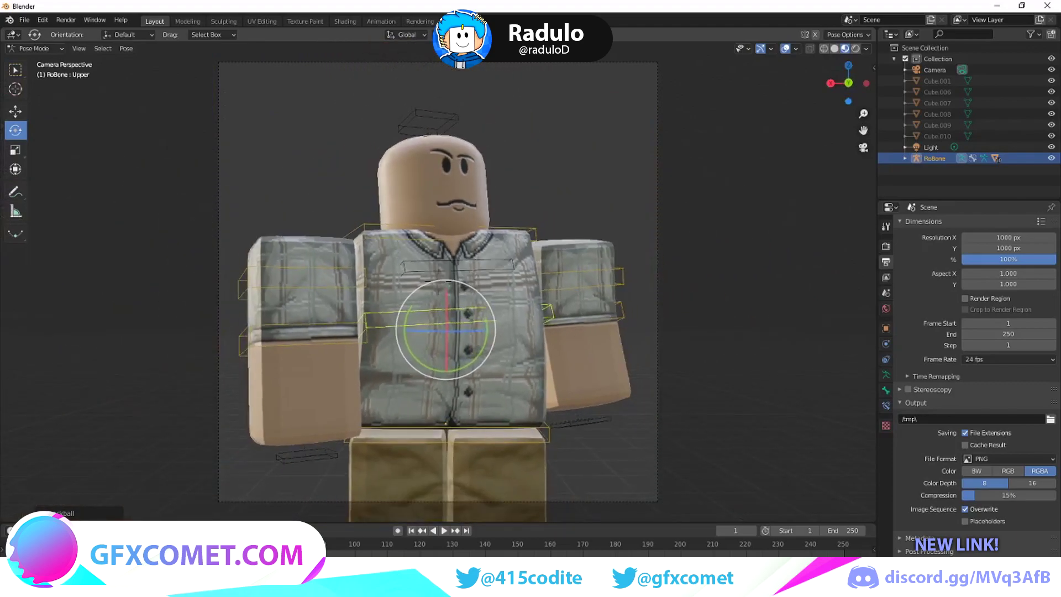
{"action": "key", "text": "w"}
{"action": "left_click", "coordinate": [438, 282]}
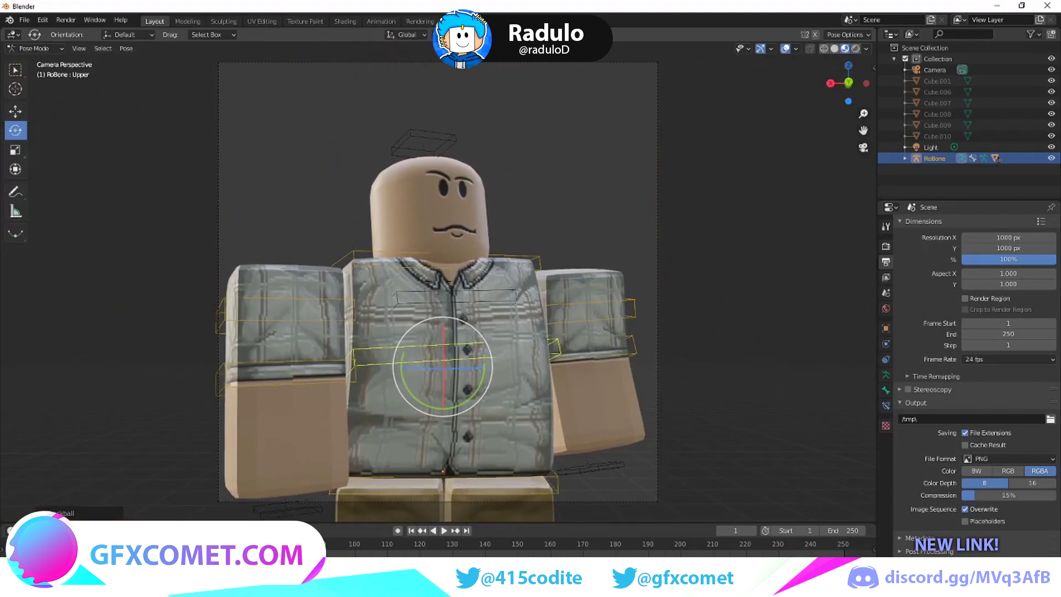
Set the scene's render engine to Cycles, keeping the device on CPU, and shift the framing slightly around the character.
{"action": "left_click", "coordinate": [886, 247]}
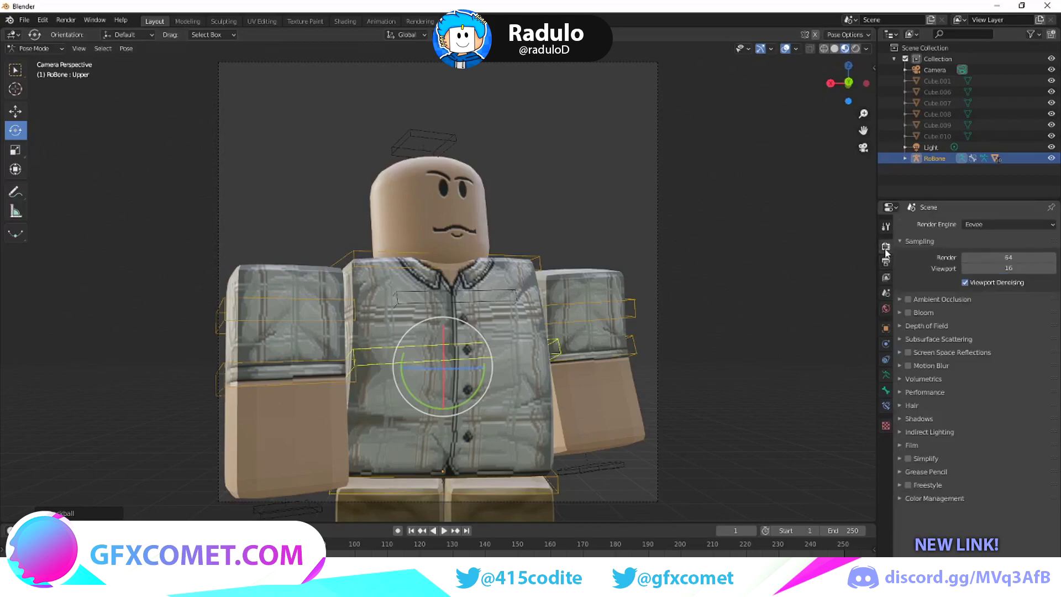
{"action": "left_click", "coordinate": [977, 226]}
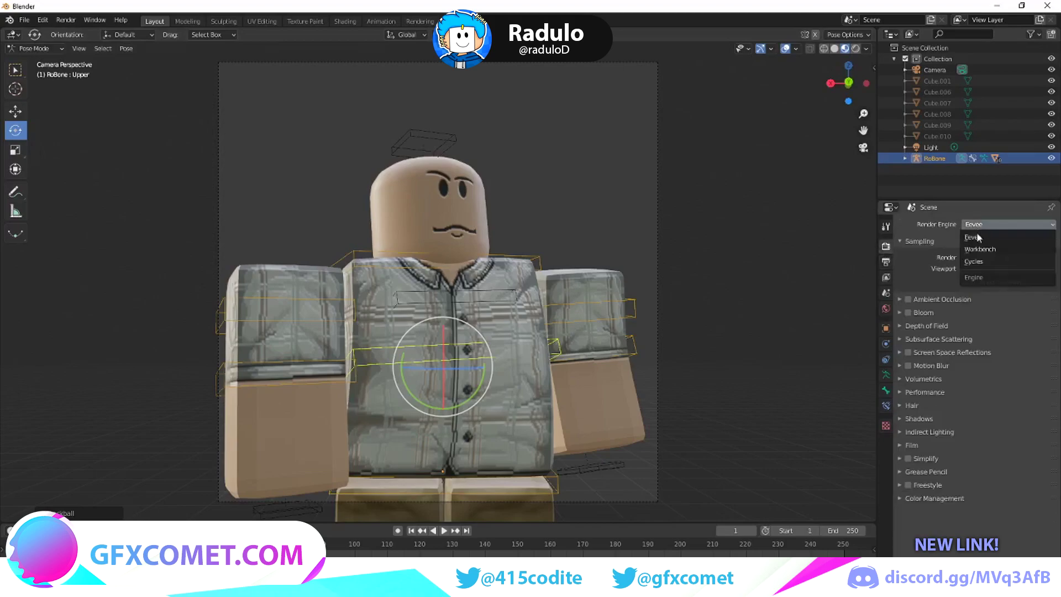
{"action": "left_click", "coordinate": [980, 262]}
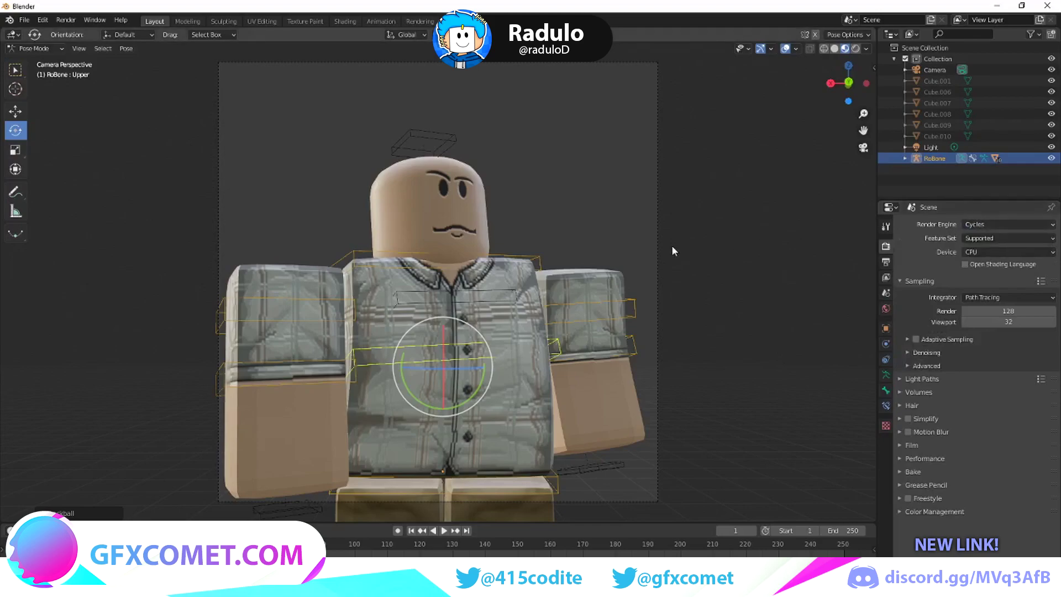
{"action": "middle_click_drag", "start_coordinate": [442, 331], "coordinate": [451, 325], "text": "shift"}
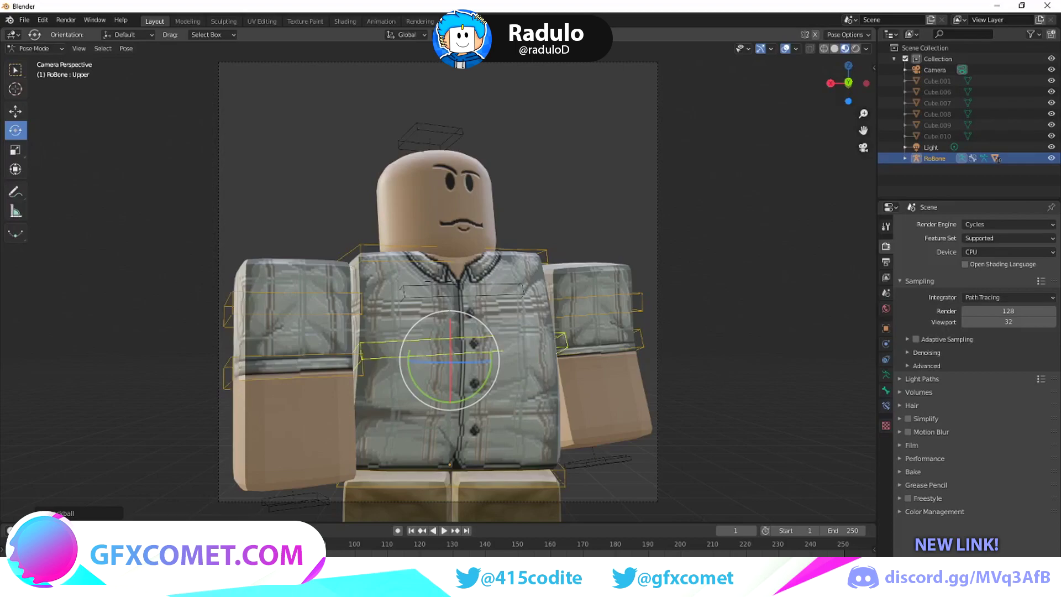
{"action": "left_click", "coordinate": [1000, 224]}
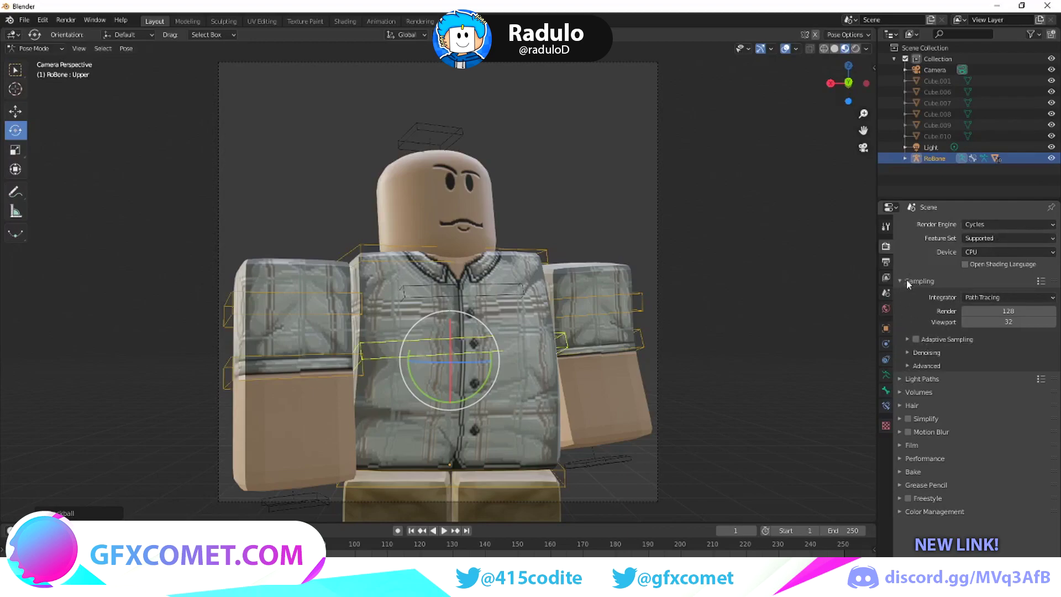
Expand the Denoising and Film settings of the Cycles render configuration.
{"action": "left_click", "coordinate": [913, 353]}
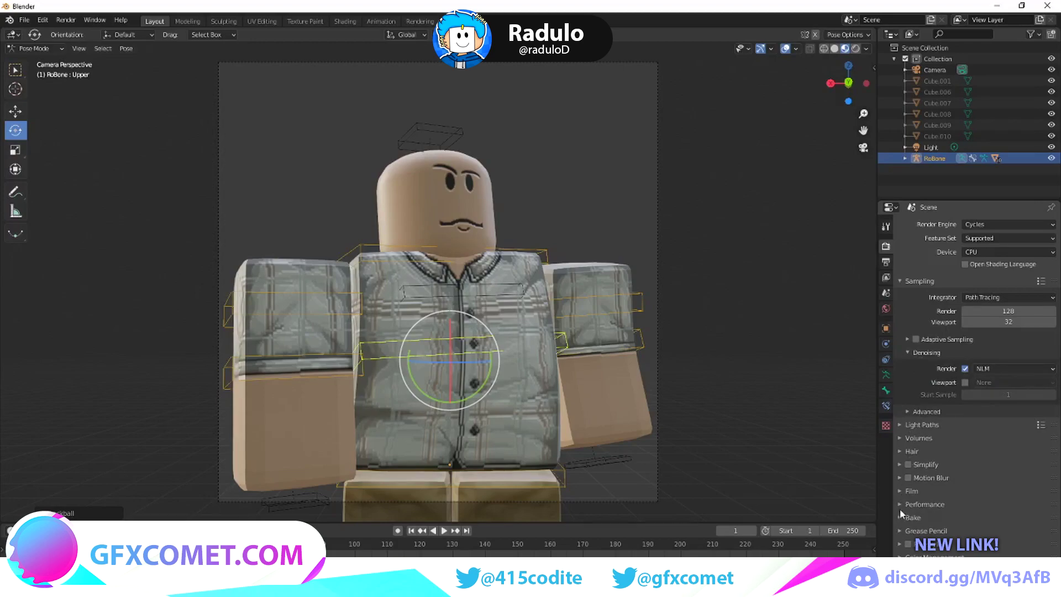
{"action": "left_click", "coordinate": [902, 491]}
{"action": "scroll", "coordinate": [938, 529], "scroll_direction": "down", "scroll_amount": 1}
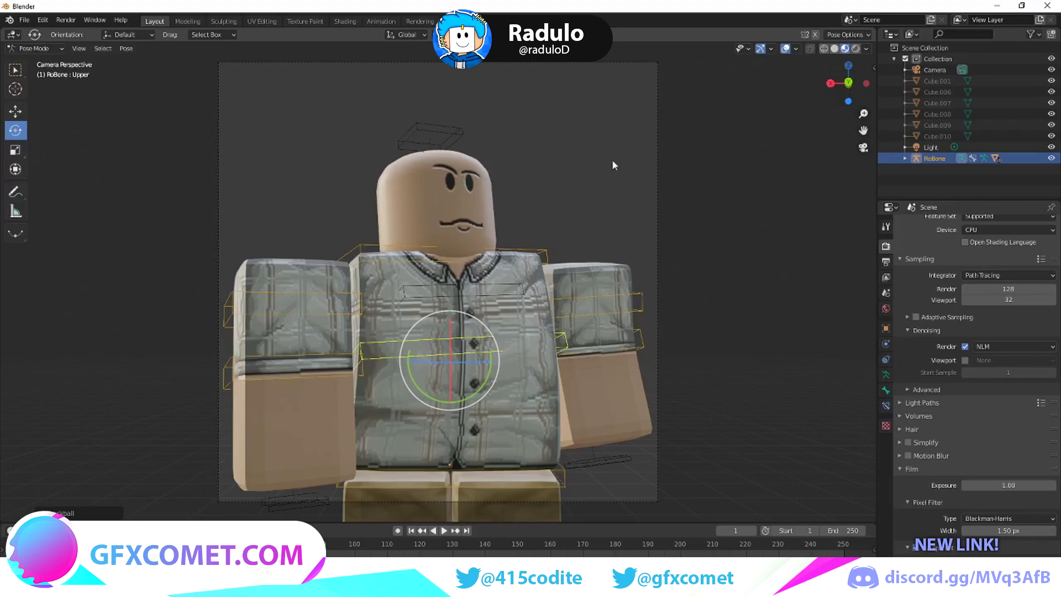
Rotate the rig's left elbow bone so the forearm hangs closer to the torso, and return the rig to Object Mode.
{"action": "left_click", "coordinate": [605, 348]}
{"action": "left_click_drag", "start_coordinate": [583, 347], "coordinate": [575, 346]}
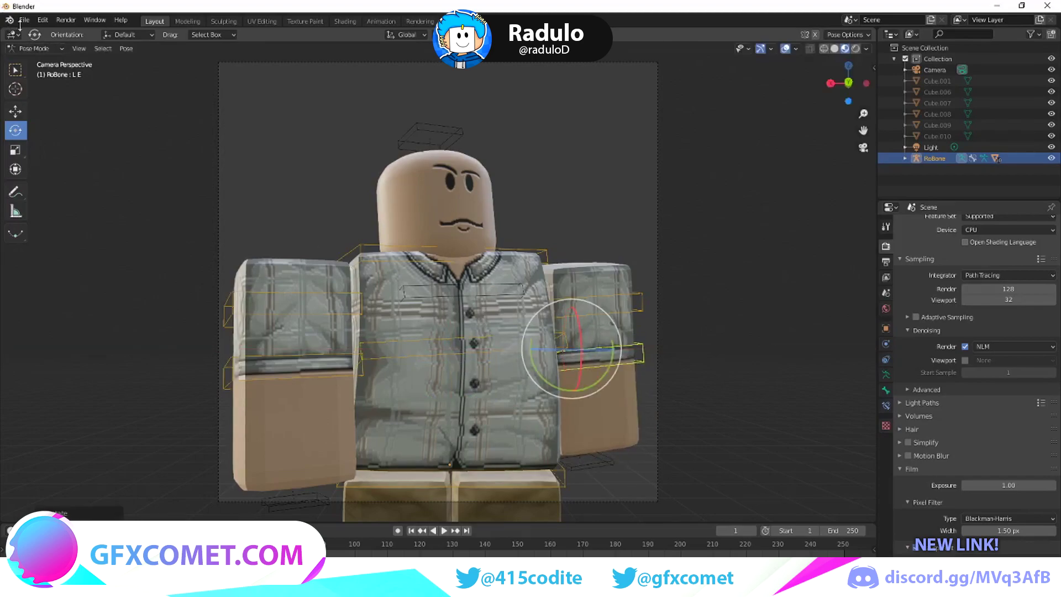
{"action": "left_click", "coordinate": [47, 50]}
{"action": "left_click", "coordinate": [40, 59]}
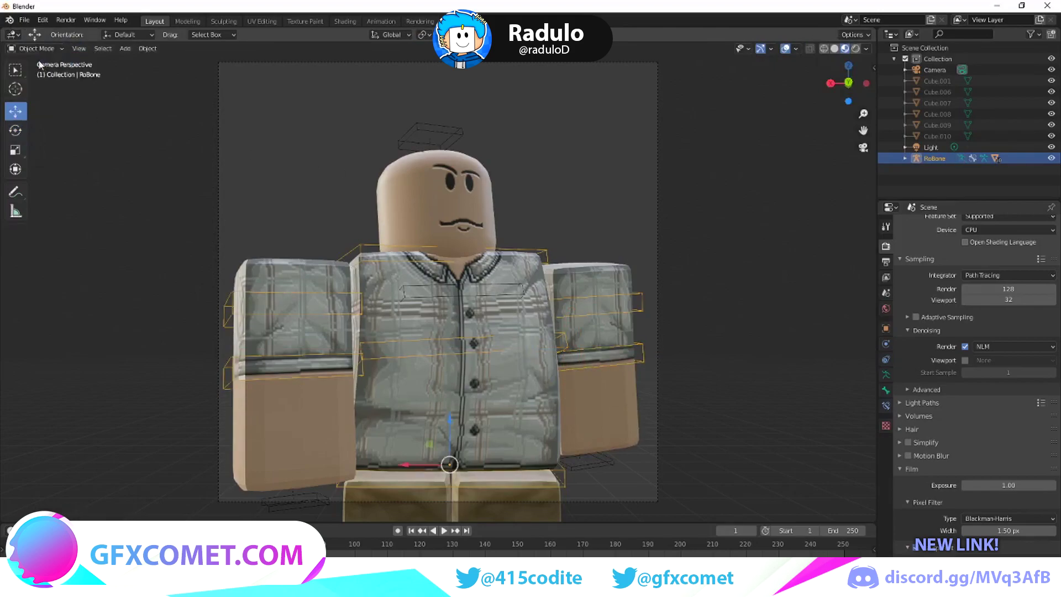
Import the Wavefront file CharachterHats.obj from the Desktop folder into the scene.
{"action": "left_click", "coordinate": [25, 20]}
{"action": "mouse_move", "coordinate": [45, 172]}
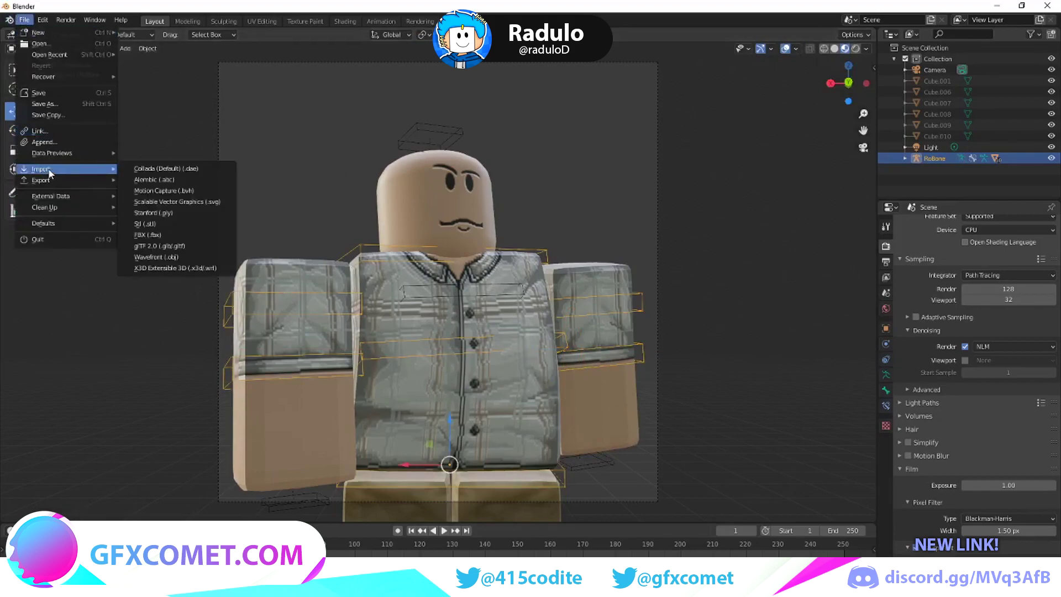
{"action": "left_click", "coordinate": [158, 260]}
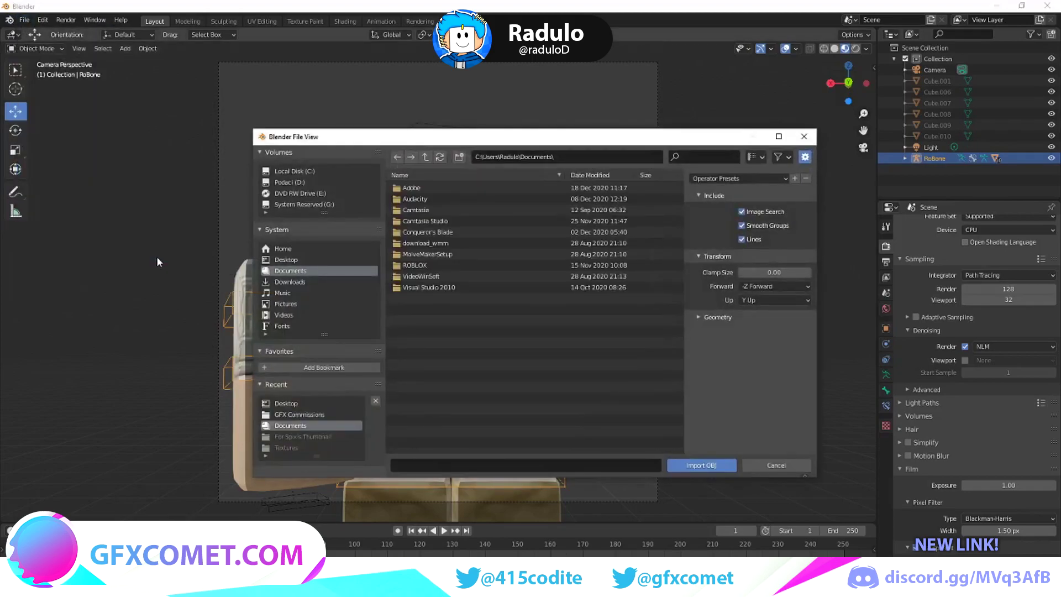
{"action": "left_click", "coordinate": [287, 261]}
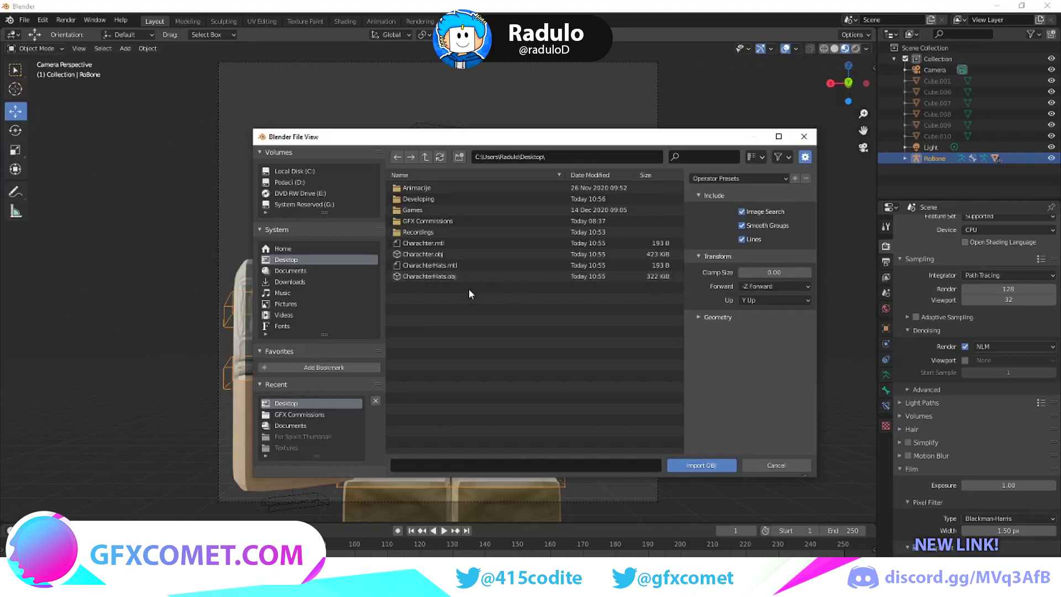
{"action": "left_click", "coordinate": [455, 278]}
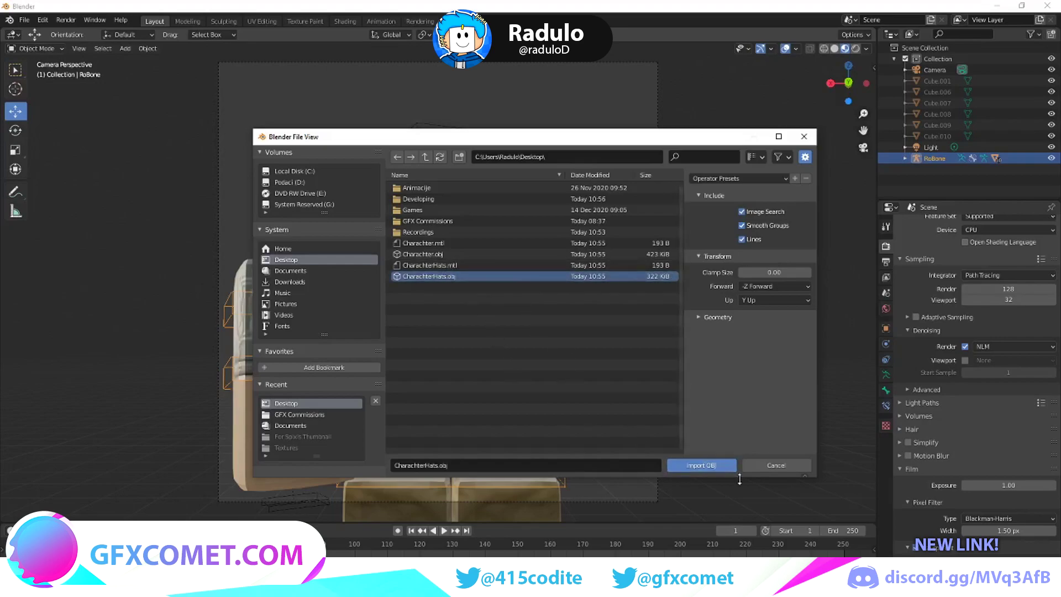
{"action": "left_click", "coordinate": [712, 465]}
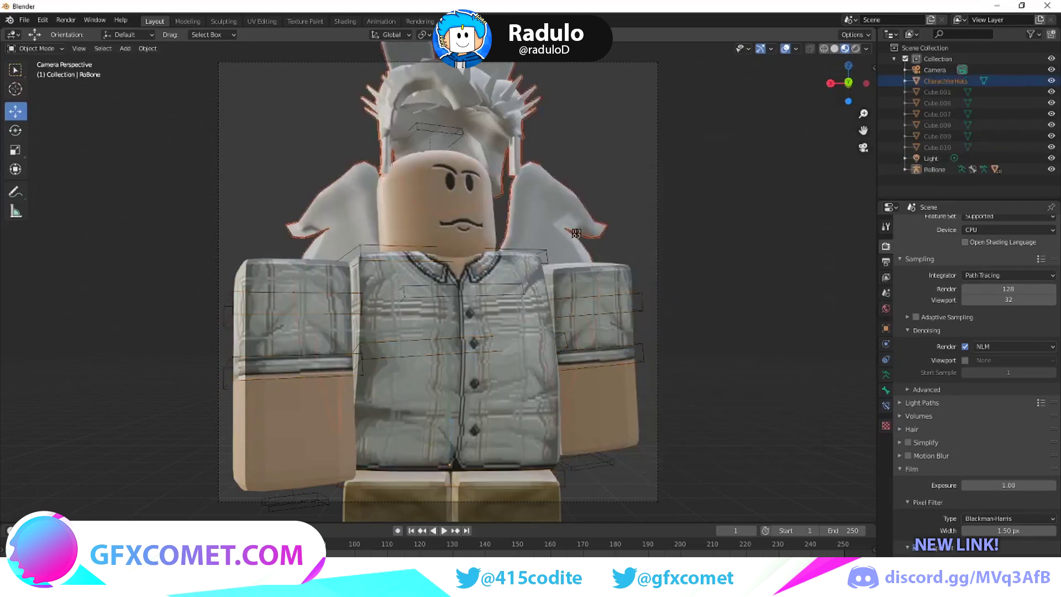
Select the imported CharachterHats mesh and set its origin with the Geometry to Origin option.
{"action": "middle_click_drag", "start_coordinate": [625, 197], "coordinate": [504, 185]}
{"action": "middle_click_drag", "start_coordinate": [584, 178], "coordinate": [536, 141]}
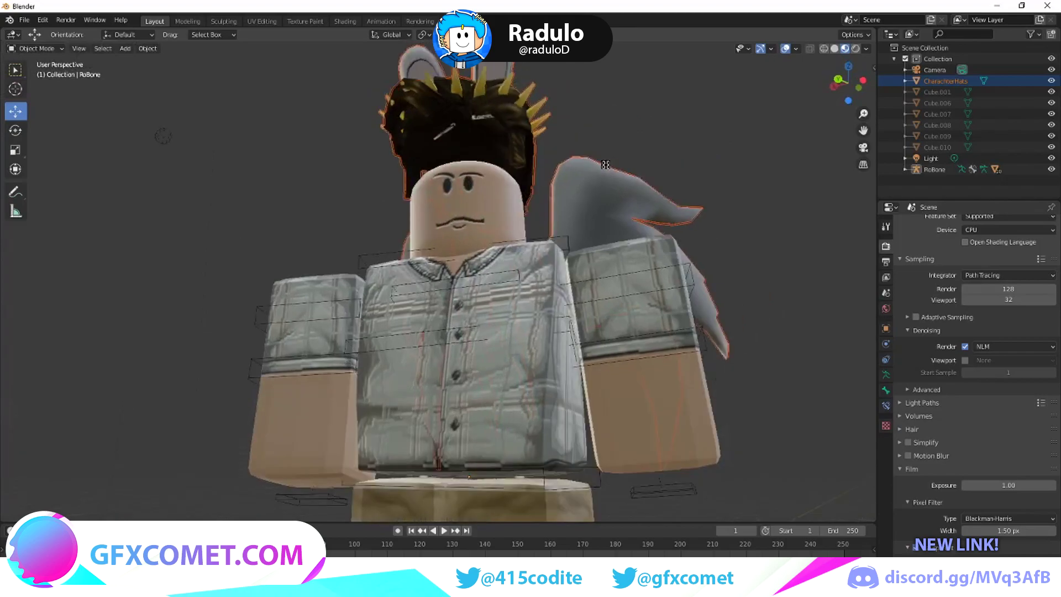
{"action": "left_click", "coordinate": [510, 122]}
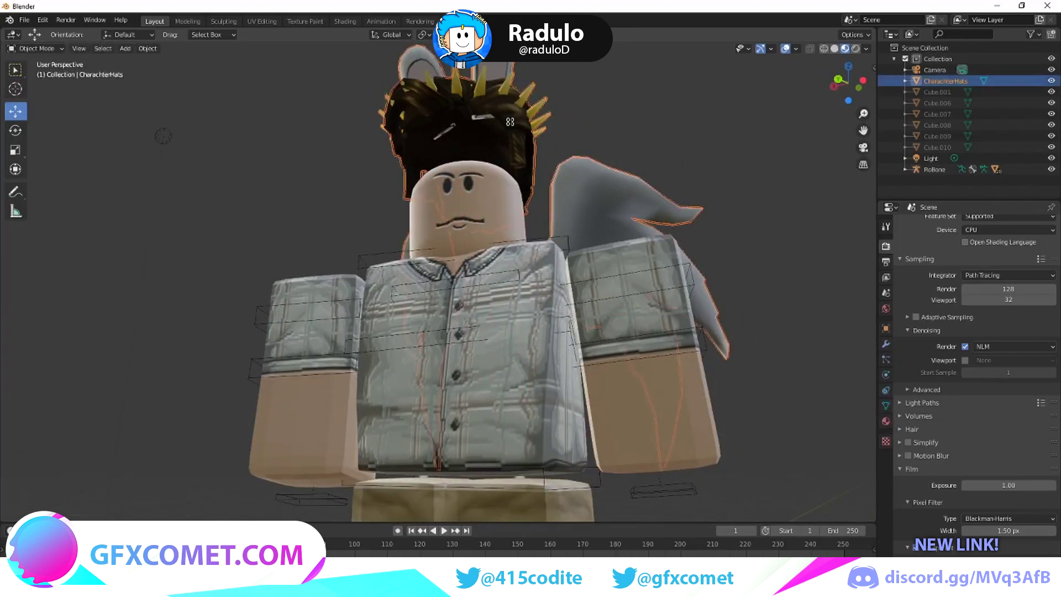
{"action": "right_click", "coordinate": [510, 122]}
{"action": "mouse_move", "coordinate": [457, 148]}
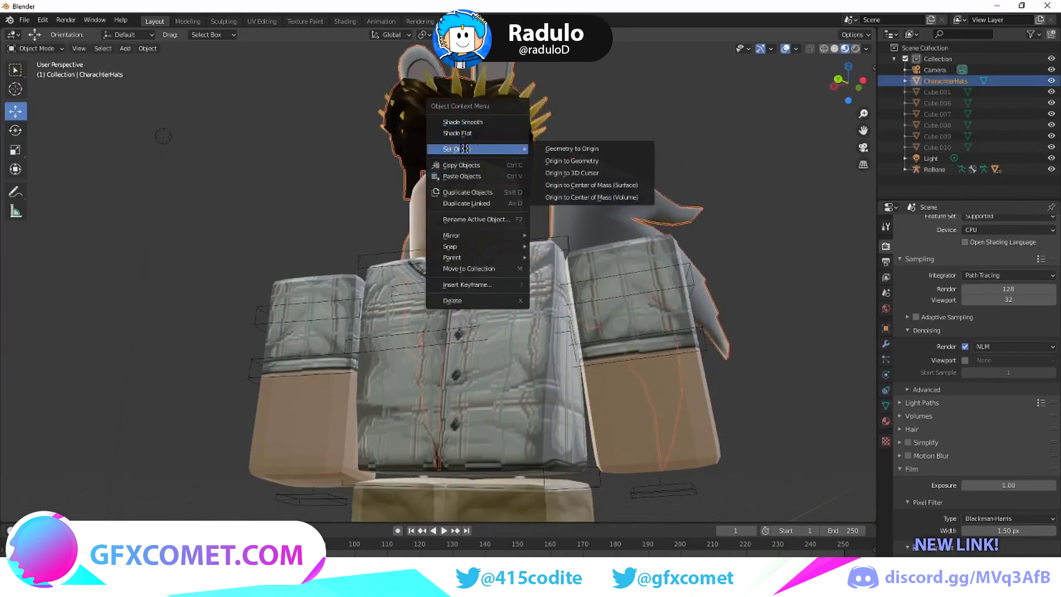
{"action": "left_click", "coordinate": [607, 148]}
{"action": "middle_click_drag", "start_coordinate": [615, 172], "coordinate": [607, 178]}
{"action": "key", "text": "KP_0"}
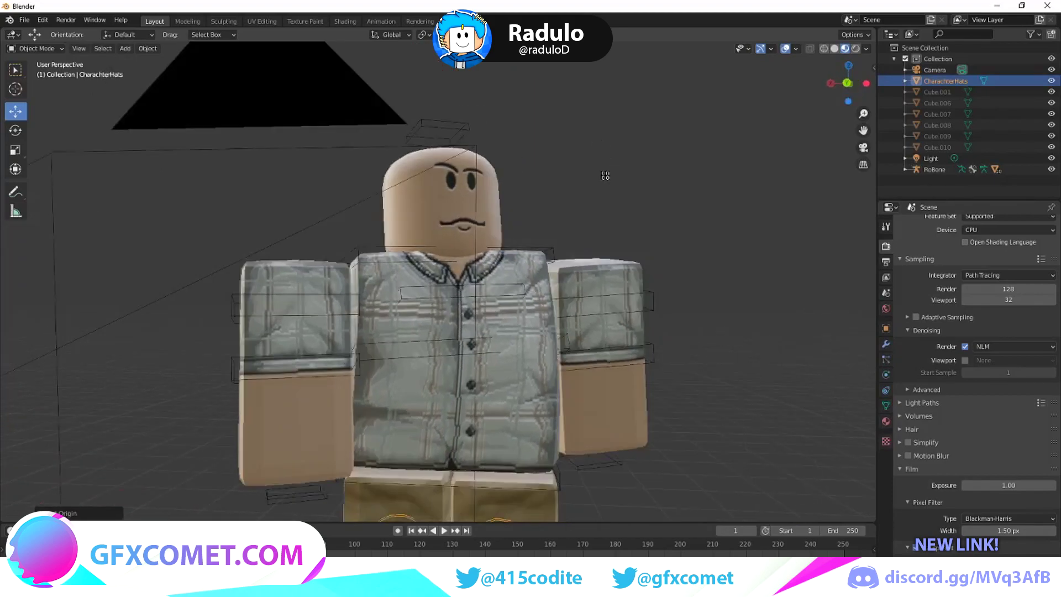
Raise the CharachterHats mesh along the Z axis until the hair sits on the character's head.
{"action": "middle_click_drag", "start_coordinate": [552, 167], "coordinate": [460, 432]}
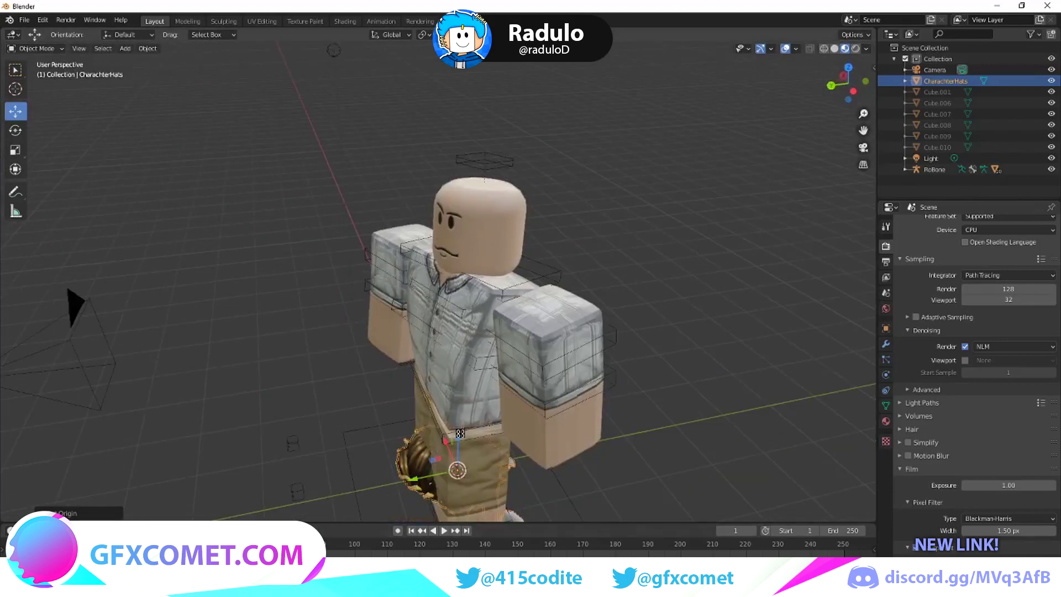
{"action": "left_click_drag", "start_coordinate": [460, 427], "coordinate": [467, 288]}
{"action": "key", "text": "KP_0"}
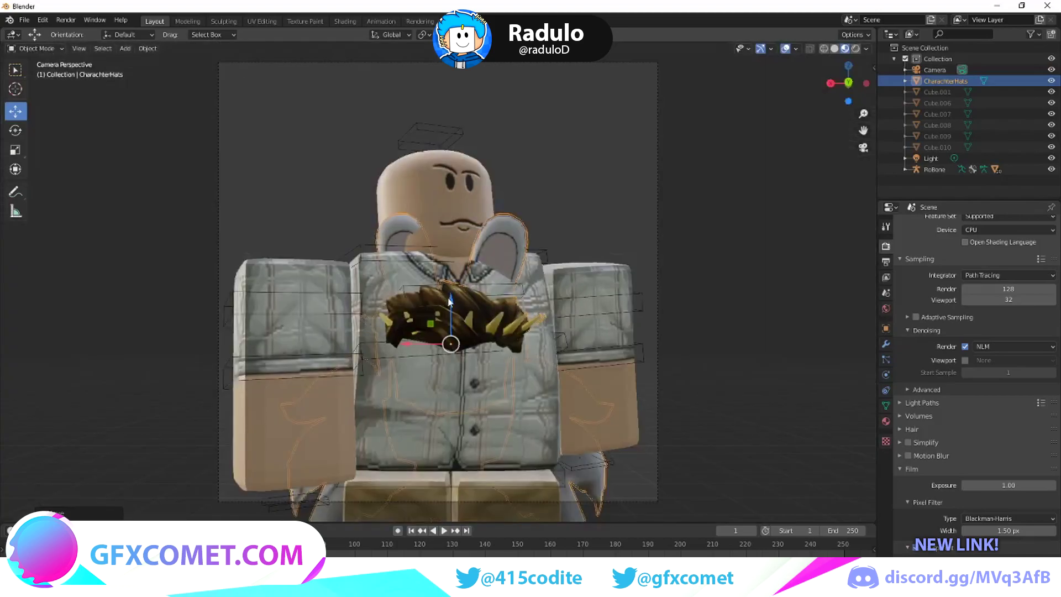
{"action": "key", "text": "g"}
{"action": "key", "text": "z"}
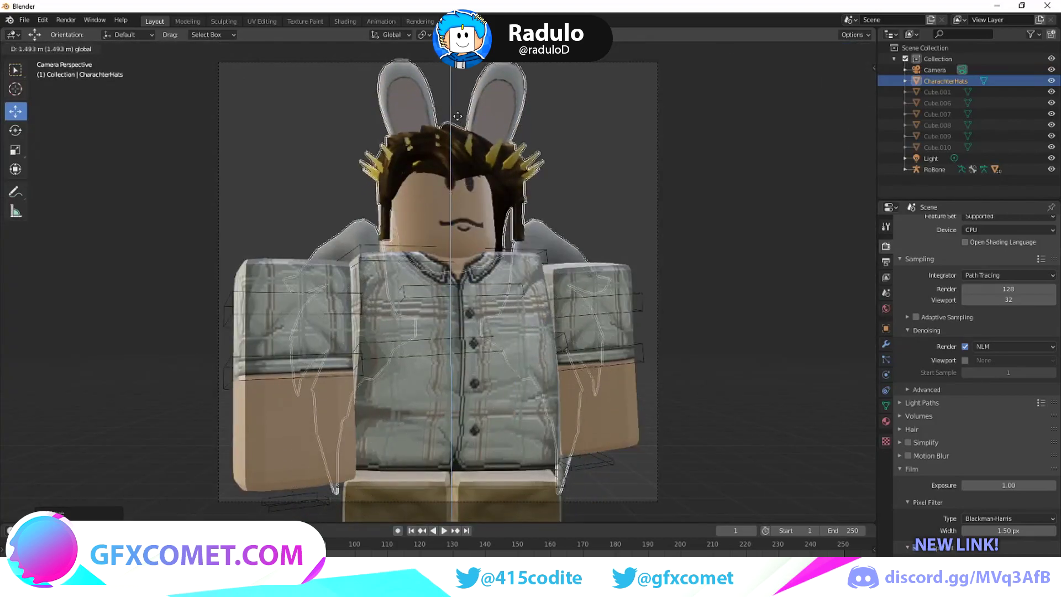
{"action": "left_click", "coordinate": [464, 158]}
Shift the CharachterHats mesh along the X axis and rotate it slightly to match the direction of the head.
{"action": "key", "text": "g"}
{"action": "key", "text": "x"}
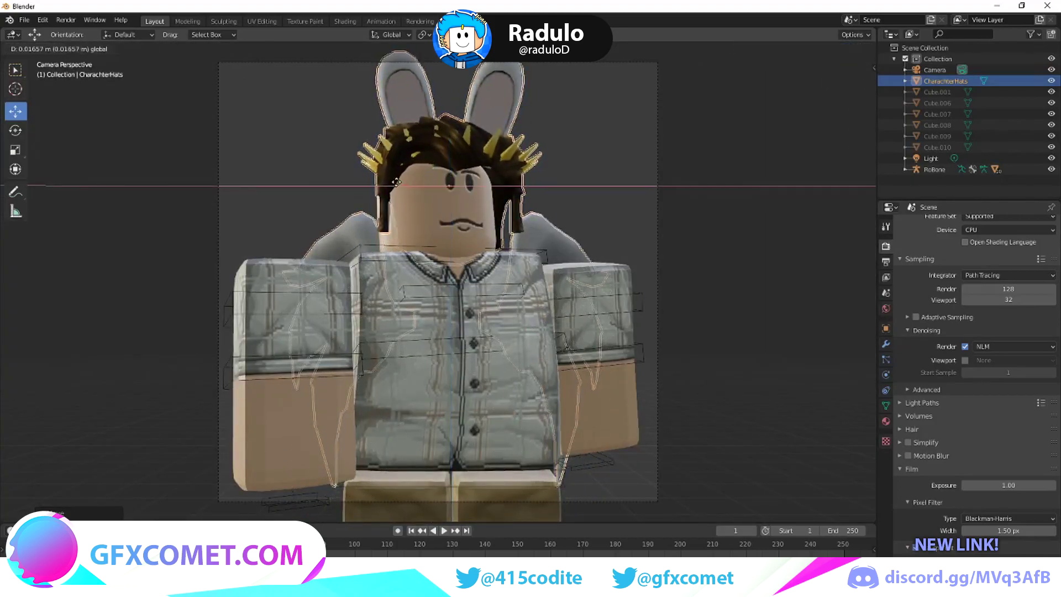
{"action": "left_click", "coordinate": [17, 184]}
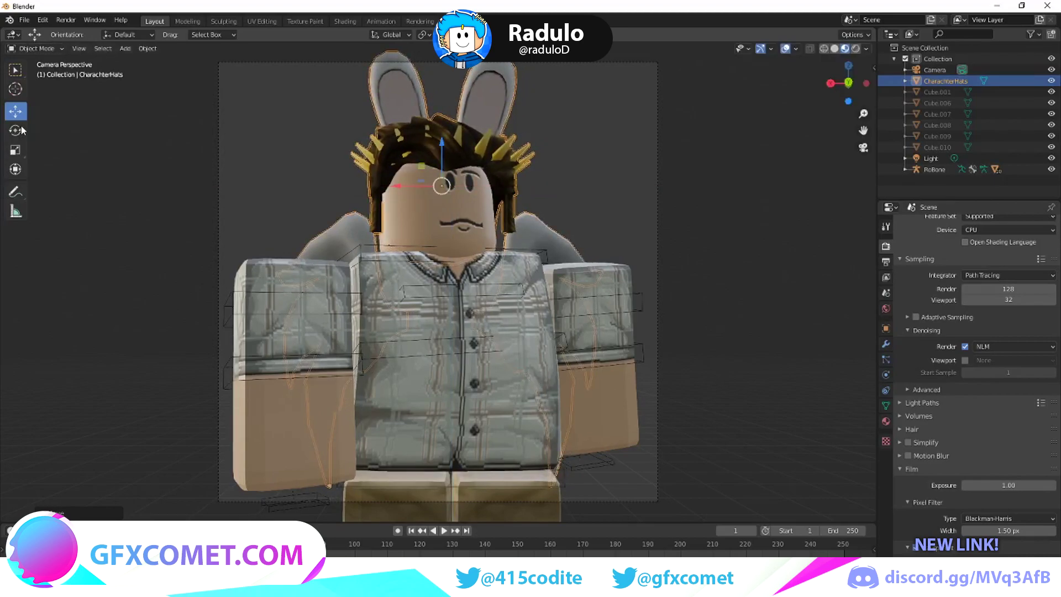
{"action": "left_click", "coordinate": [16, 131]}
{"action": "mouse_move", "coordinate": [467, 200]}
{"action": "left_mouse_down"}
{"action": "mouse_move", "coordinate": [491, 184]}
{"action": "mouse_move", "coordinate": [485, 201]}
{"action": "left_mouse_up"}
Nudge the CharachterHats mesh horizontally and along Z with the Move tool so the hair fits around the head.
{"action": "left_click", "coordinate": [16, 111]}
{"action": "middle_click_drag", "start_coordinate": [459, 180], "coordinate": [513, 180]}
{"action": "left_click_drag", "start_coordinate": [441, 178], "coordinate": [408, 175]}
{"action": "middle_click_drag", "start_coordinate": [470, 182], "coordinate": [397, 189]}
{"action": "left_click_drag", "start_coordinate": [402, 191], "coordinate": [396, 191]}
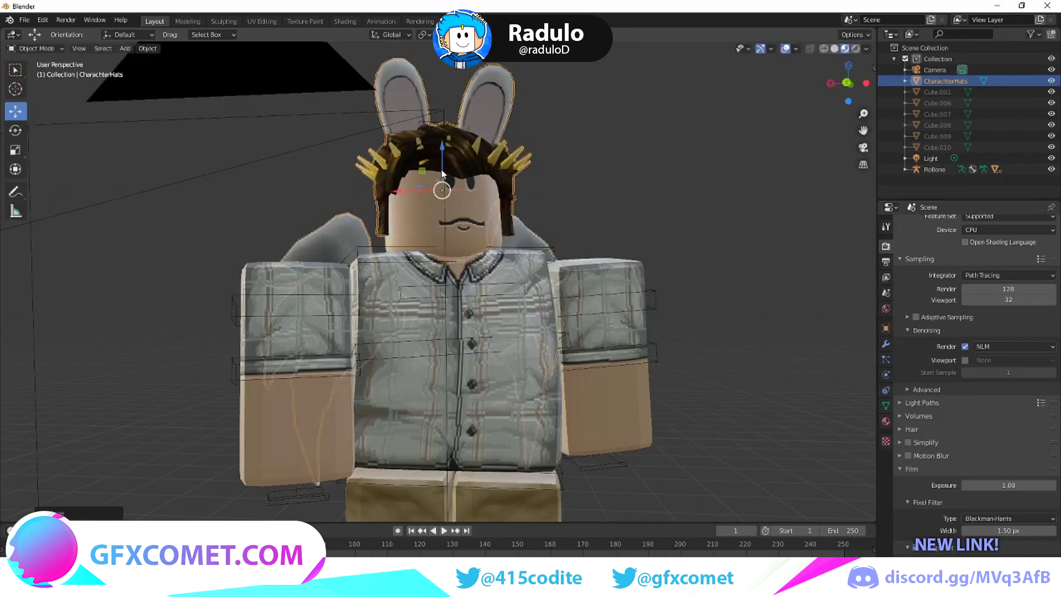
{"action": "left_click_drag", "start_coordinate": [441, 160], "coordinate": [441, 151]}
{"action": "left_click_drag", "start_coordinate": [443, 150], "coordinate": [443, 154]}
{"action": "key", "text": "KP_0"}
Rotate the CharachterHats mesh about the global Z axis to line the accessories up with the head.
{"action": "middle_click_drag", "start_coordinate": [432, 194], "coordinate": [422, 167]}
{"action": "key", "text": "shift+space"}
{"action": "key", "text": "r"}
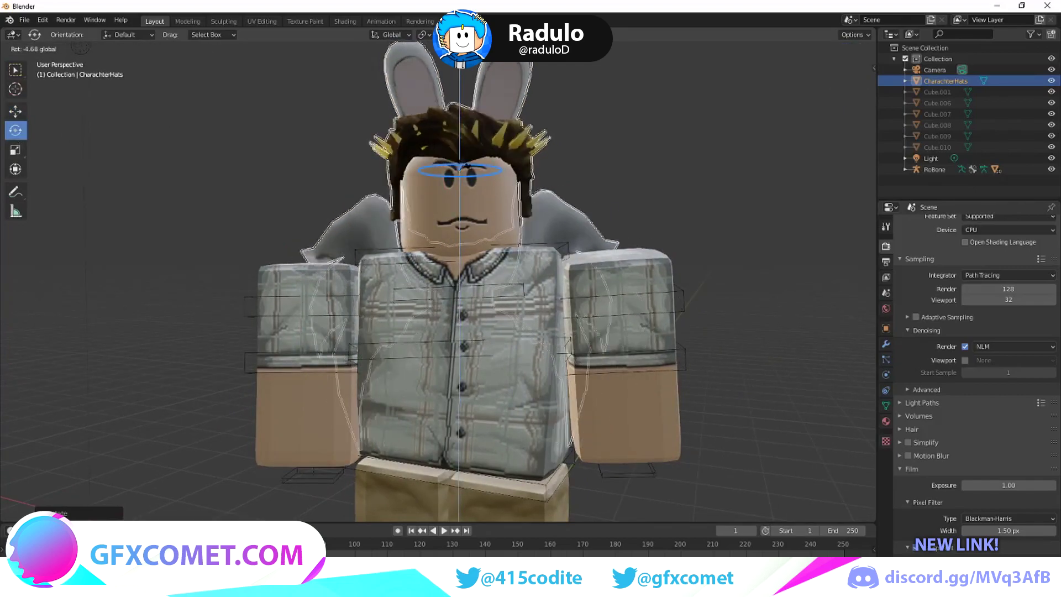
{"action": "left_click", "coordinate": [676, 127]}
{"action": "key", "text": "KP_0"}
Fine-tune the CharachterHats mesh's position on the head with the Move tool, check it through the camera, and deselect it.
{"action": "left_click", "coordinate": [255, 215]}
{"action": "left_click", "coordinate": [15, 112]}
{"action": "left_click_drag", "start_coordinate": [436, 124], "coordinate": [541, 171]}
{"action": "mouse_move", "coordinate": [540, 170]}
{"action": "middle_mouse_down"}
{"action": "mouse_move", "coordinate": [398, 155]}
{"action": "mouse_move", "coordinate": [525, 181]}
{"action": "middle_mouse_up"}
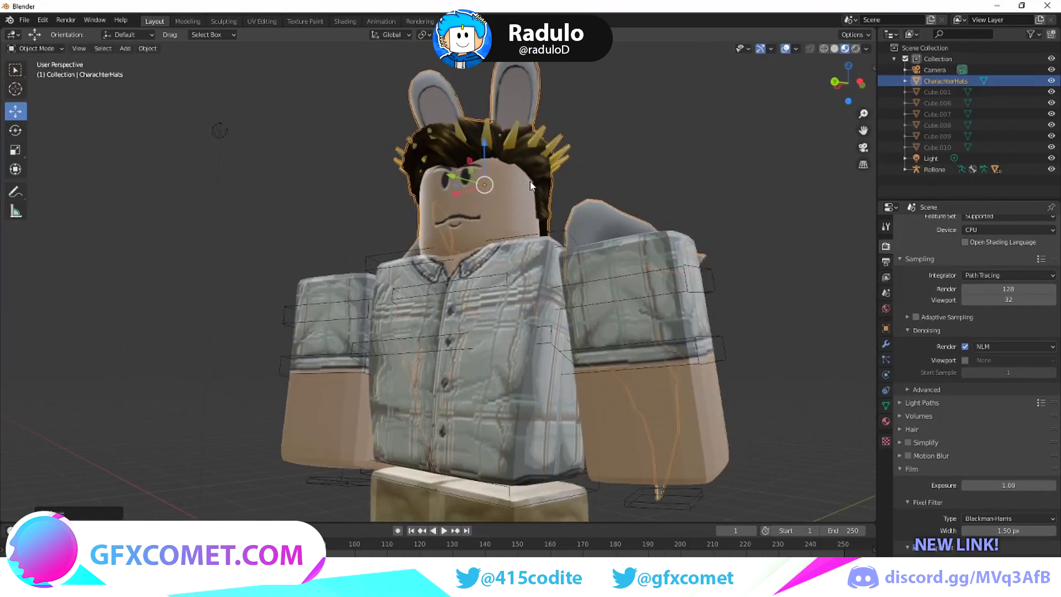
{"action": "key", "text": "KP_0"}
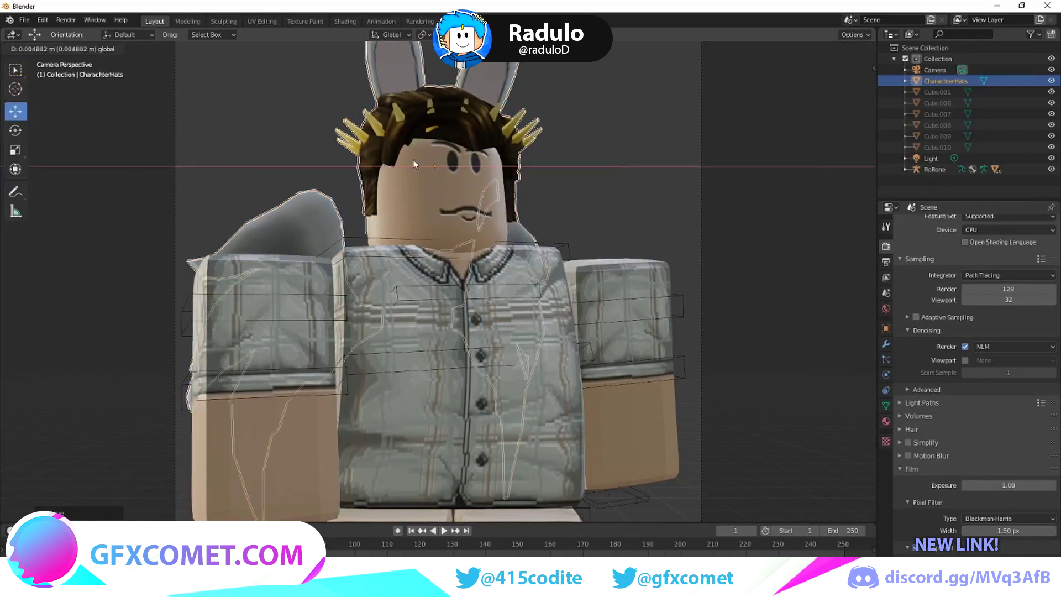
{"action": "left_click", "coordinate": [647, 159]}
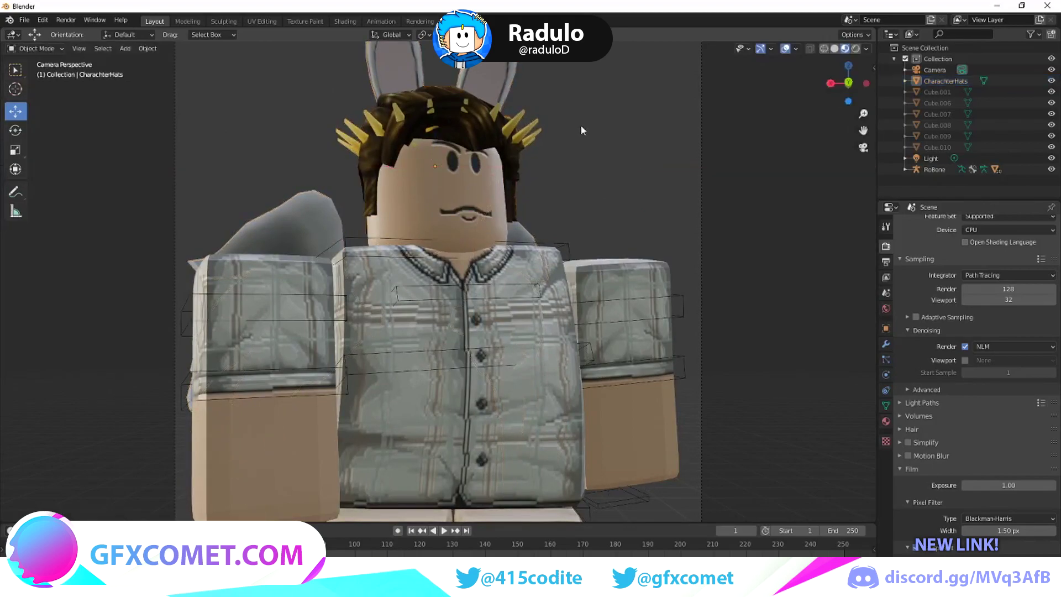
Fit the whole camera frame in view and reframe the camera with walk navigation to leave more space above the bunny ears.
{"action": "key", "text": "Home"}
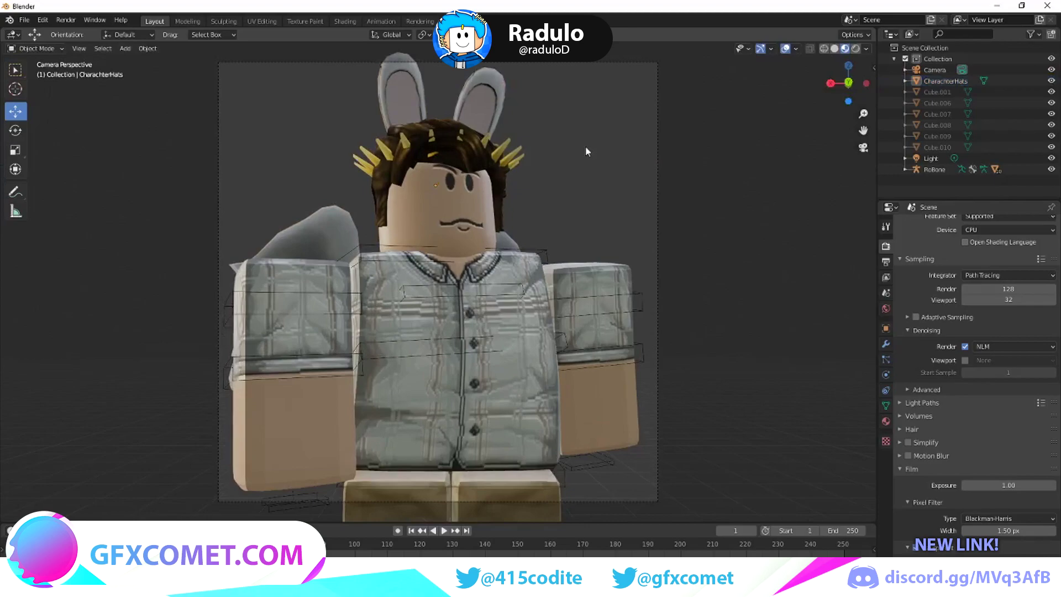
{"action": "key", "text": "s"}
{"action": "key", "text": "w"}
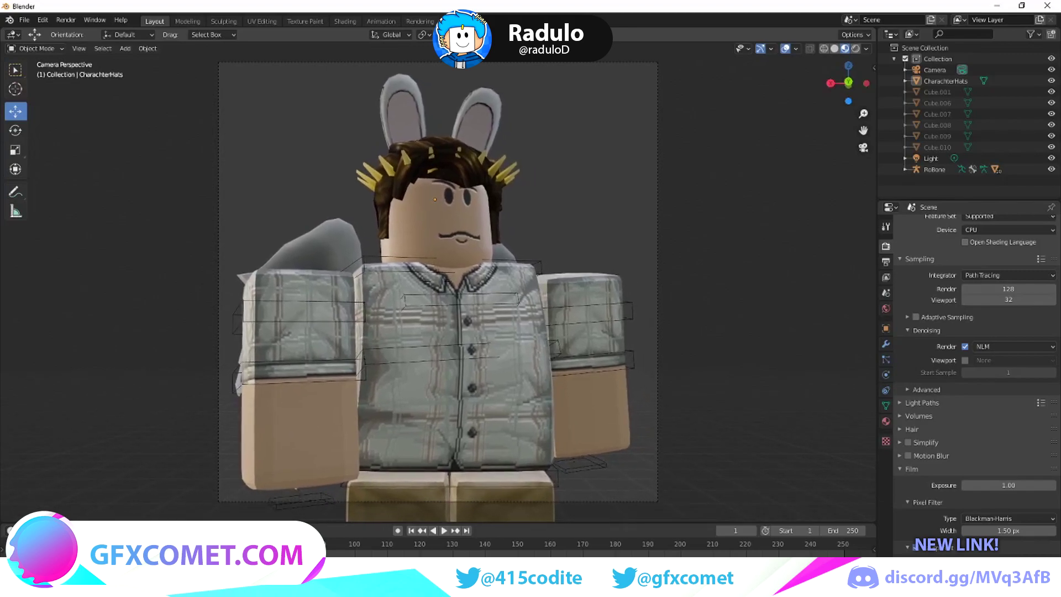
Render a test image of the character and close the render window.
{"action": "left_click", "coordinate": [66, 20]}
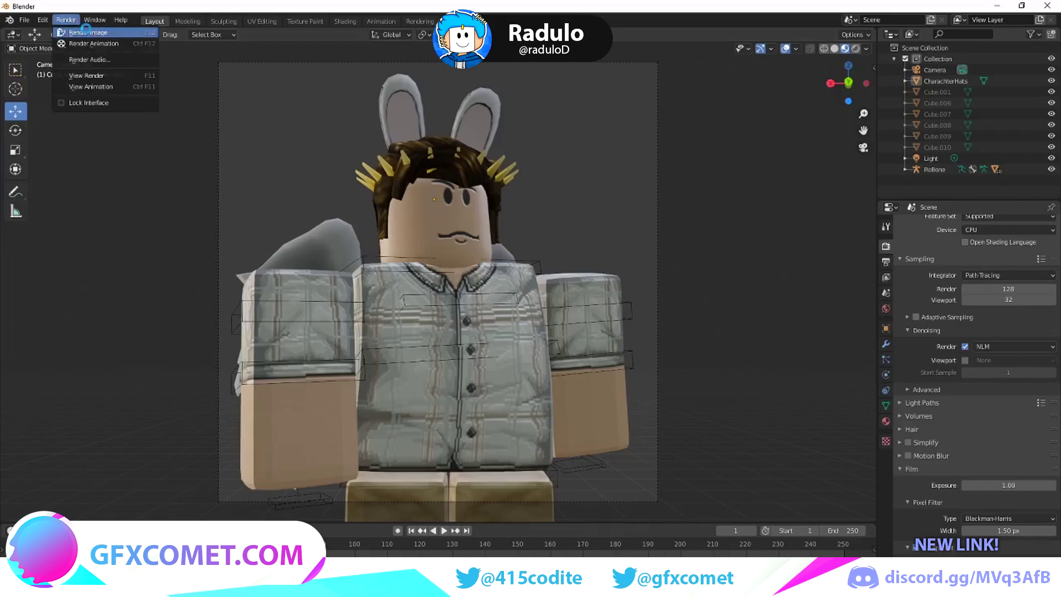
{"action": "left_click", "coordinate": [87, 32]}
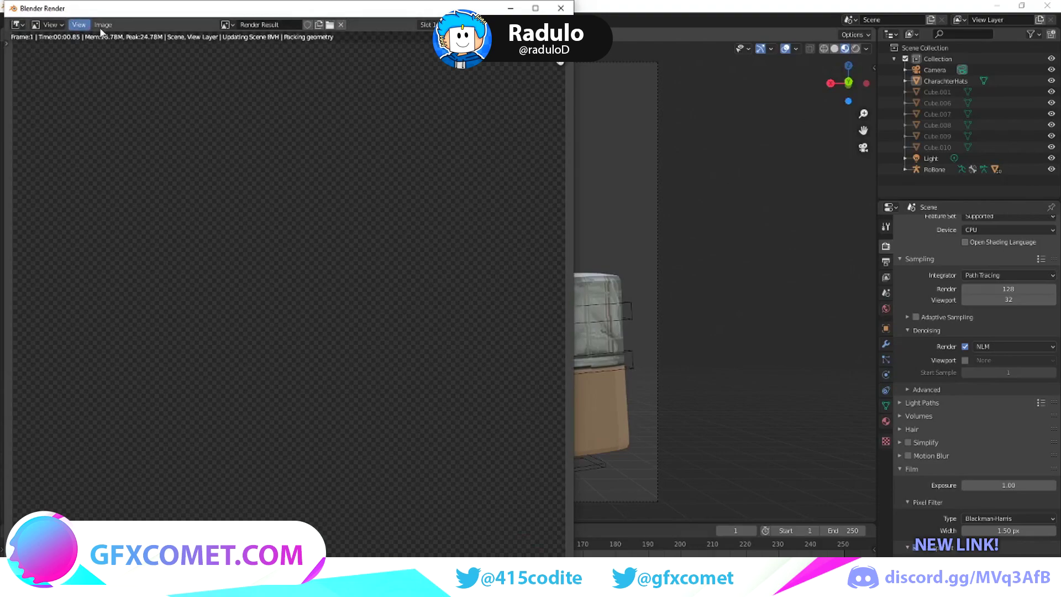
{"action": "left_click", "coordinate": [1049, 6]}
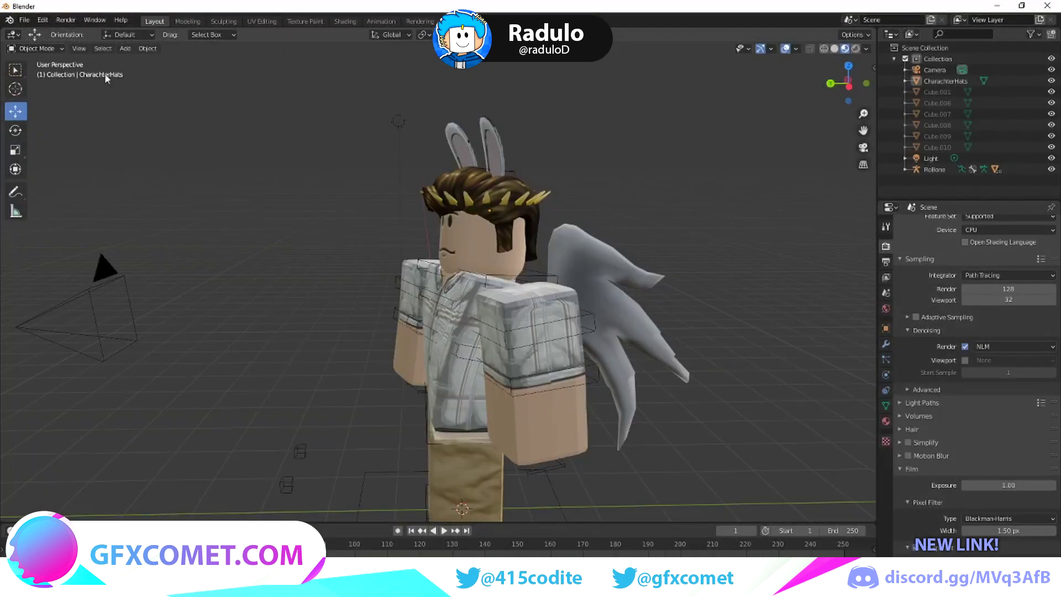
Add an area light and move it up in front of the character, near the camera.
{"action": "key", "text": "shift+a"}
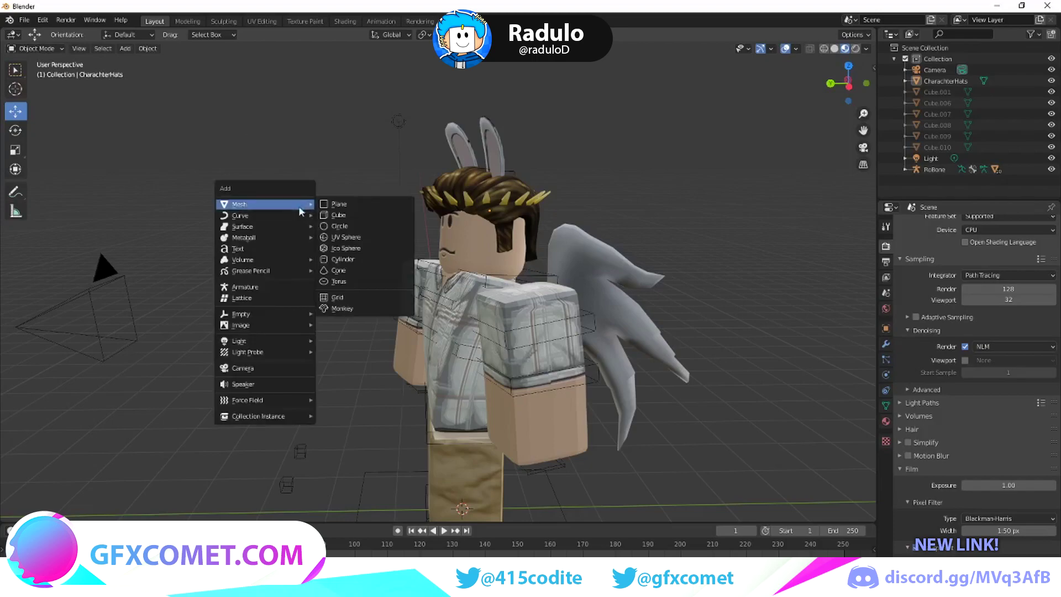
{"action": "mouse_move", "coordinate": [272, 328]}
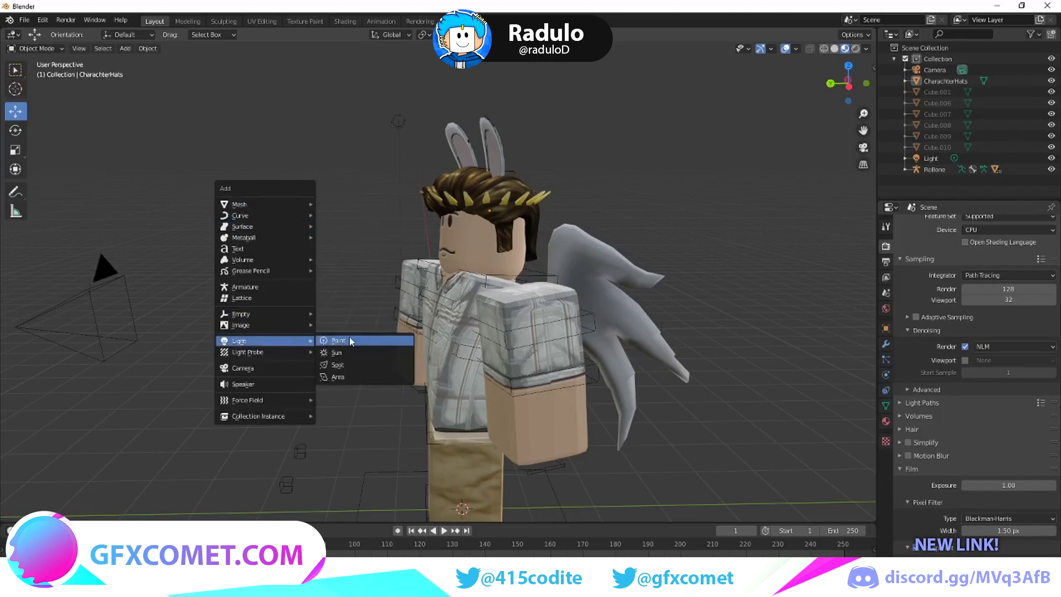
{"action": "left_click", "coordinate": [337, 379]}
{"action": "middle_click_drag", "start_coordinate": [747, 253], "coordinate": [696, 326]}
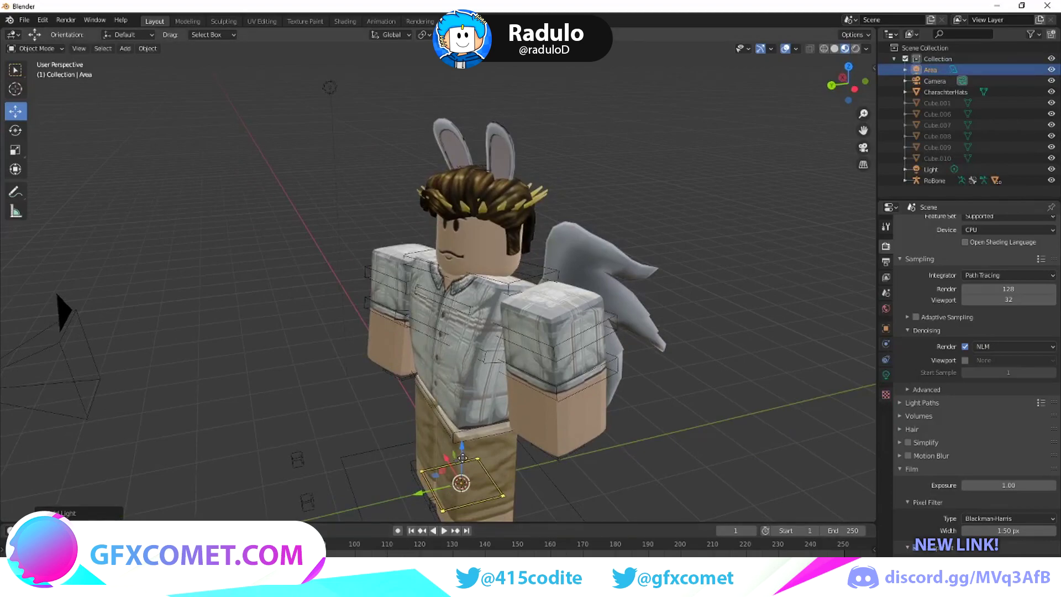
{"action": "left_click_drag", "start_coordinate": [463, 448], "coordinate": [260, 331]}
{"action": "middle_click_drag", "start_coordinate": [378, 337], "coordinate": [398, 348]}
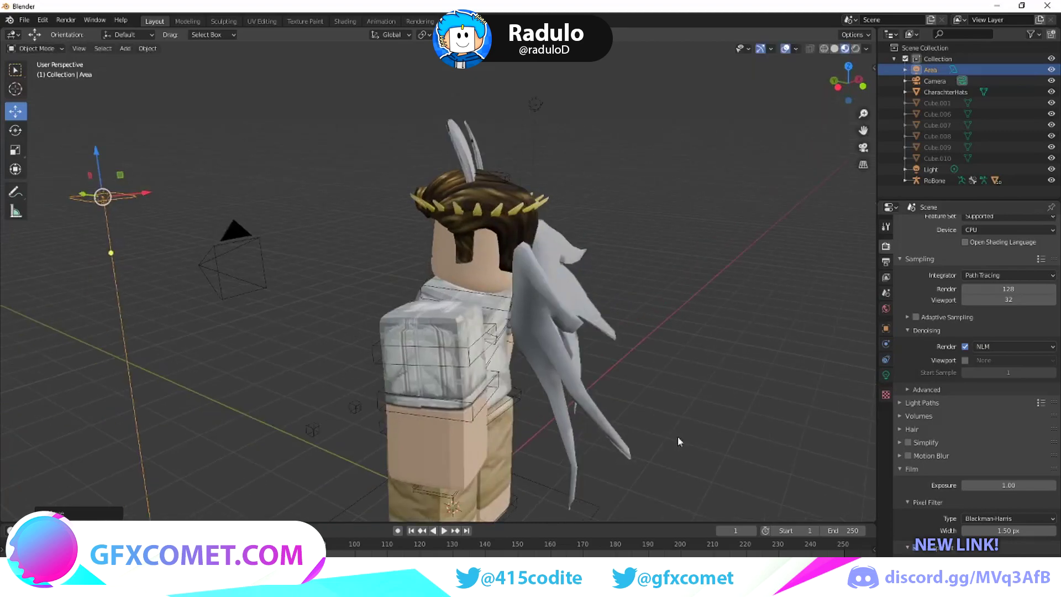
Set the area light's power to 1000 W.
{"action": "left_click", "coordinate": [887, 374]}
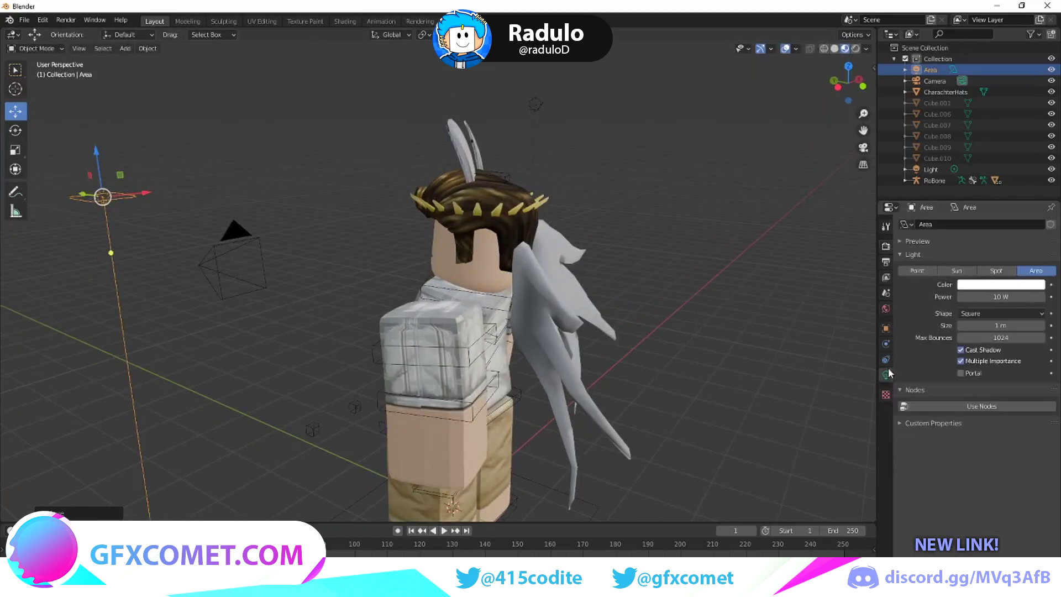
{"action": "left_click", "coordinate": [990, 299]}
{"action": "type", "text": "5"}
{"action": "key", "text": "Return"}
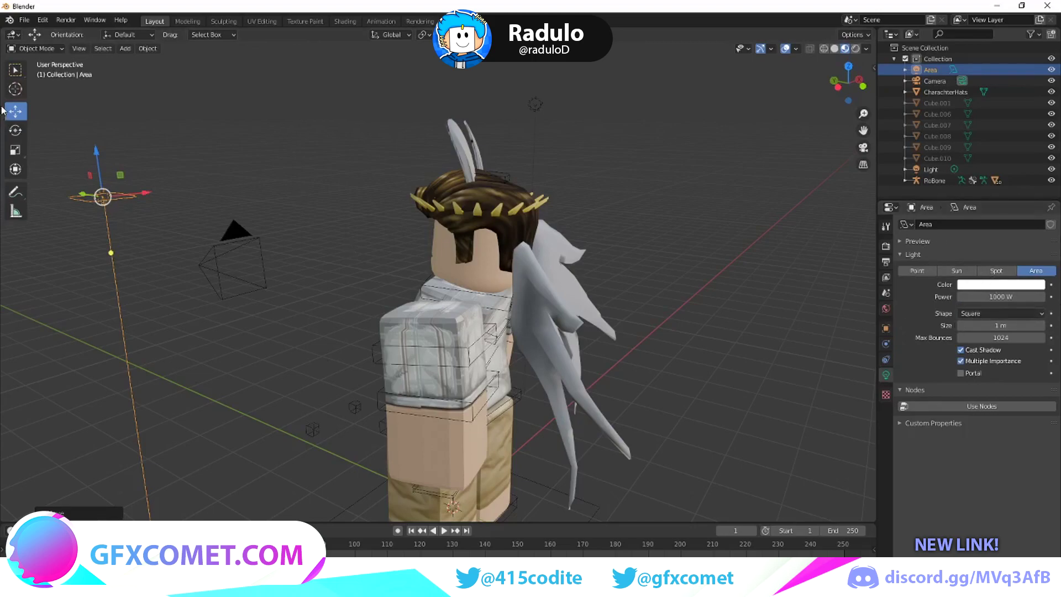
Rotate the area light so that it faces the front of the character.
{"action": "middle_click_drag", "start_coordinate": [590, 215], "coordinate": [6, 284]}
{"action": "left_click_drag", "start_coordinate": [47, 284], "coordinate": [516, 309]}
{"action": "middle_click_drag", "start_coordinate": [515, 310], "coordinate": [495, 299]}
{"action": "scroll", "coordinate": [495, 299], "scroll_direction": "down", "scroll_amount": 4}
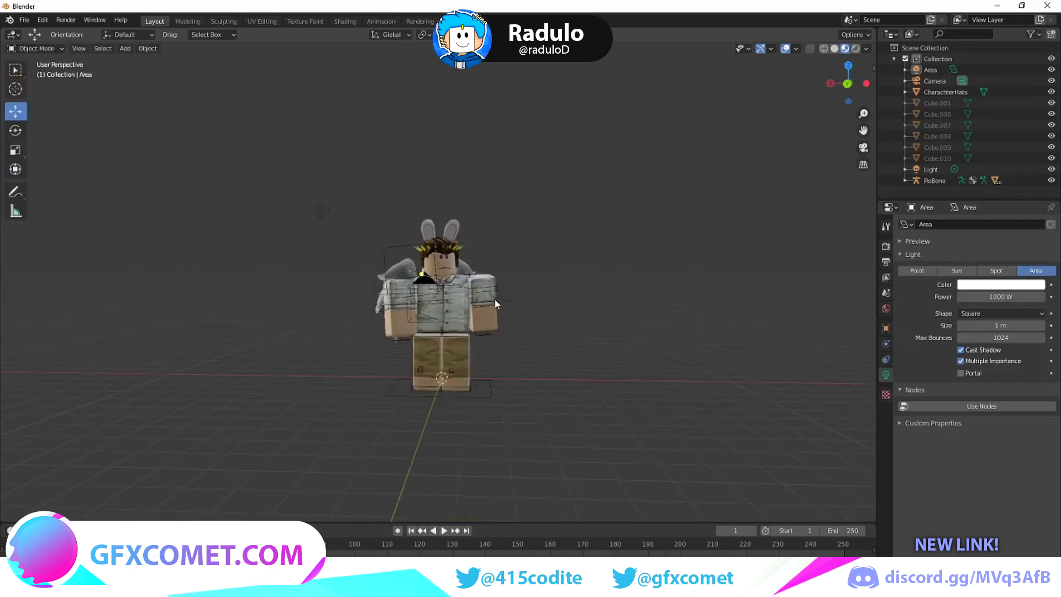
Centre the area light on the character along the X axis and fine-tune its rotation to aim at the body.
{"action": "middle_click_drag", "start_coordinate": [447, 293], "coordinate": [450, 294]}
{"action": "key", "text": "Escape"}
{"action": "left_click", "coordinate": [409, 254]}
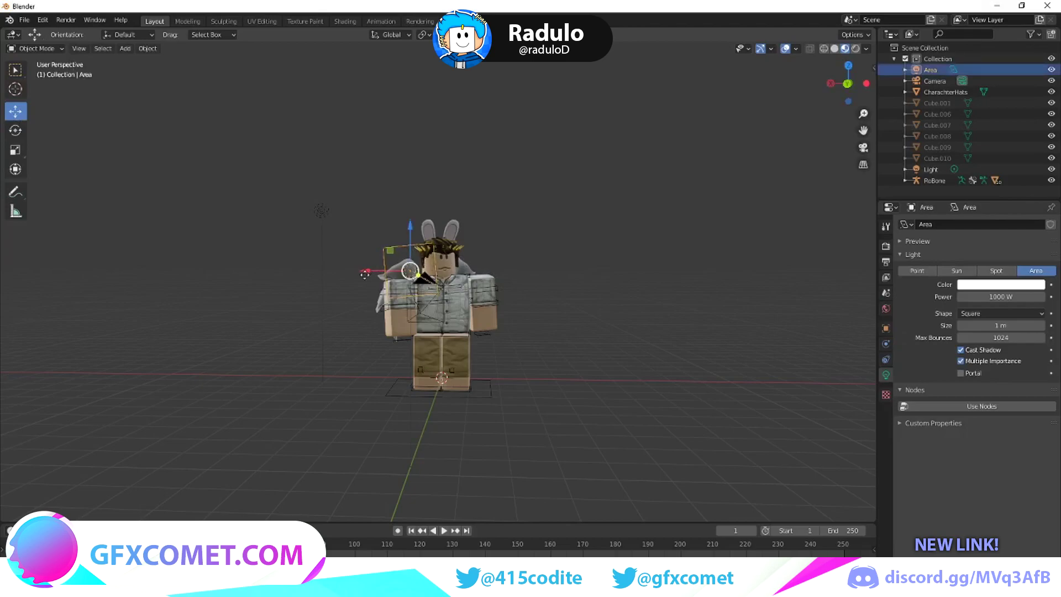
{"action": "left_click_drag", "start_coordinate": [386, 272], "coordinate": [418, 272]}
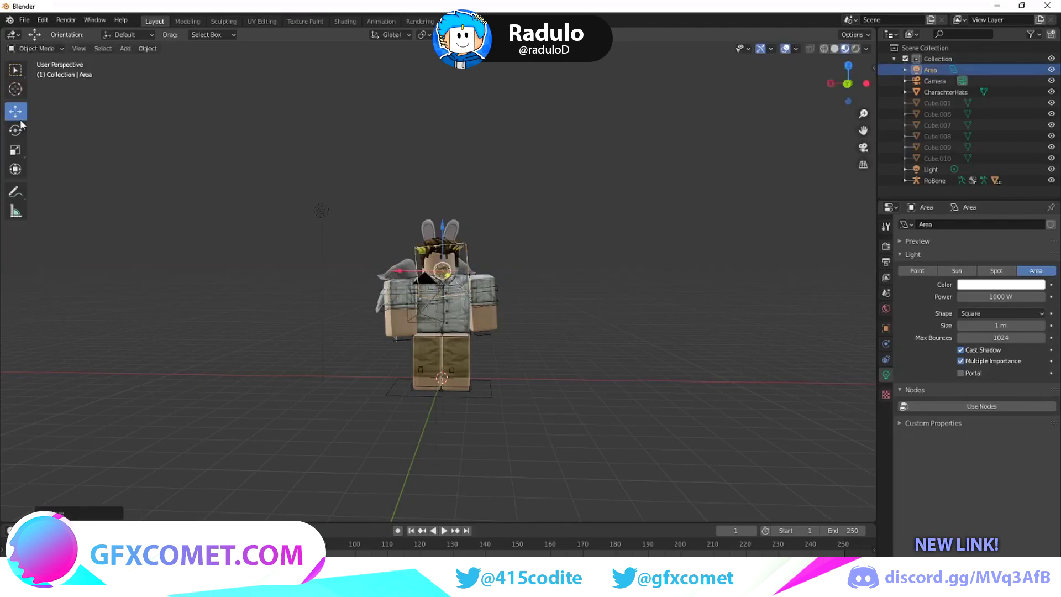
{"action": "left_click", "coordinate": [15, 131]}
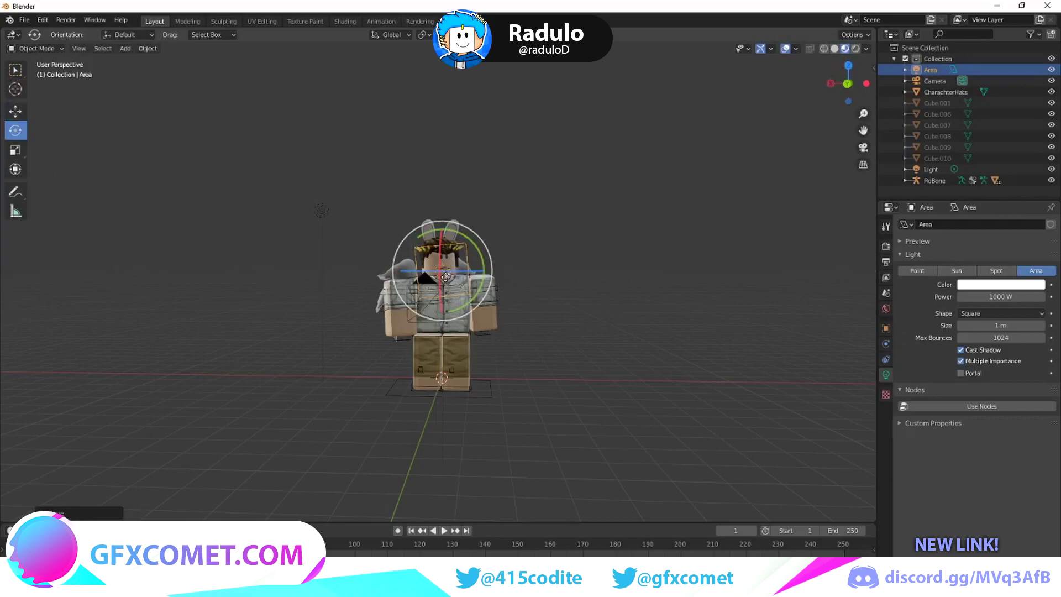
{"action": "left_click_drag", "start_coordinate": [444, 276], "coordinate": [446, 282]}
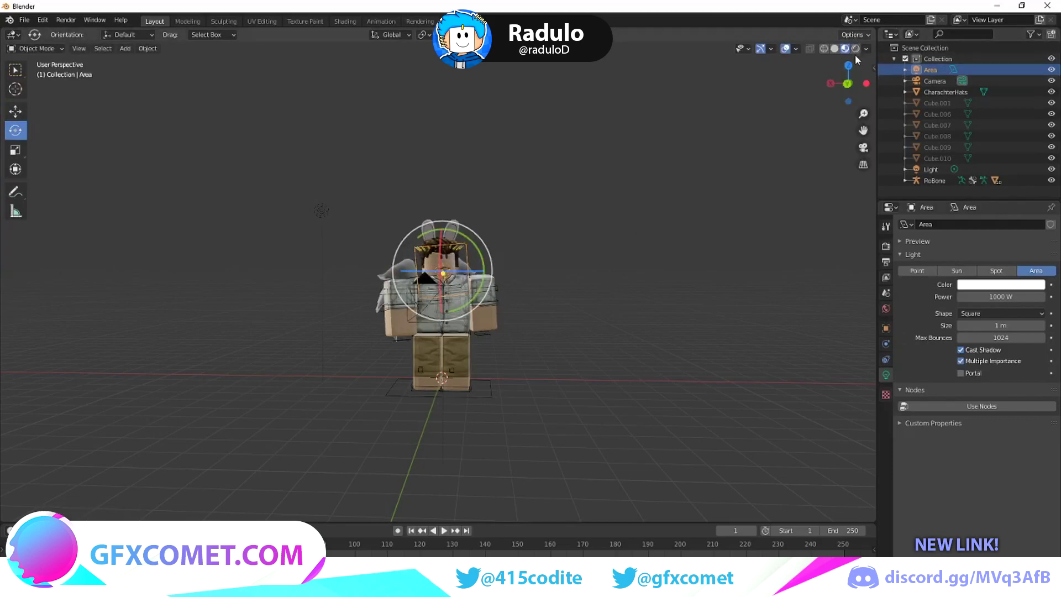
Preview the area light on the character in rendered shading, and return to material preview.
{"action": "left_click", "coordinate": [855, 48]}
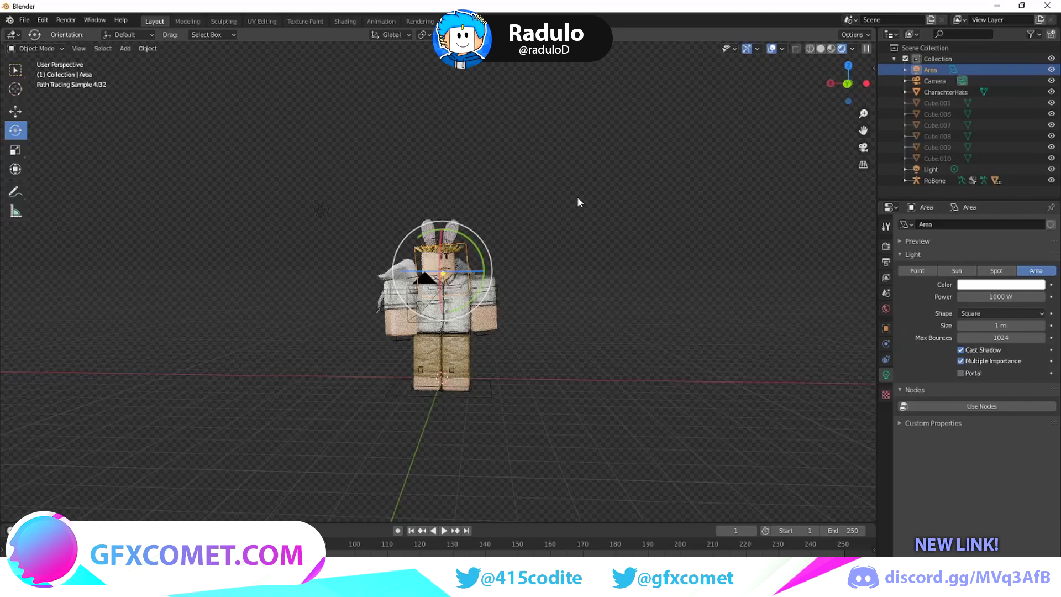
{"action": "middle_click_drag", "start_coordinate": [577, 197], "coordinate": [598, 286]}
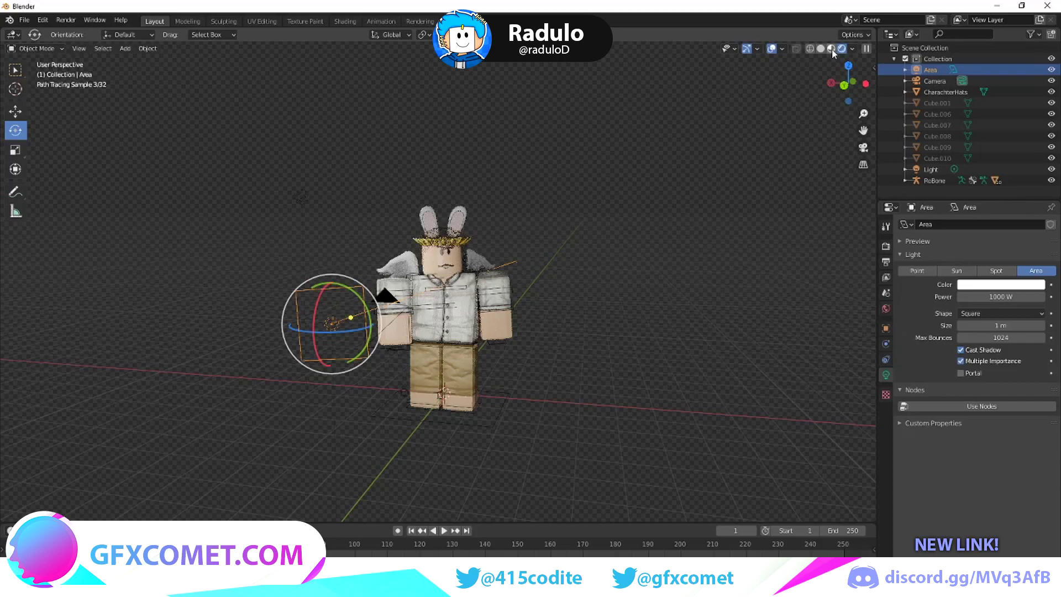
{"action": "left_click", "coordinate": [832, 50]}
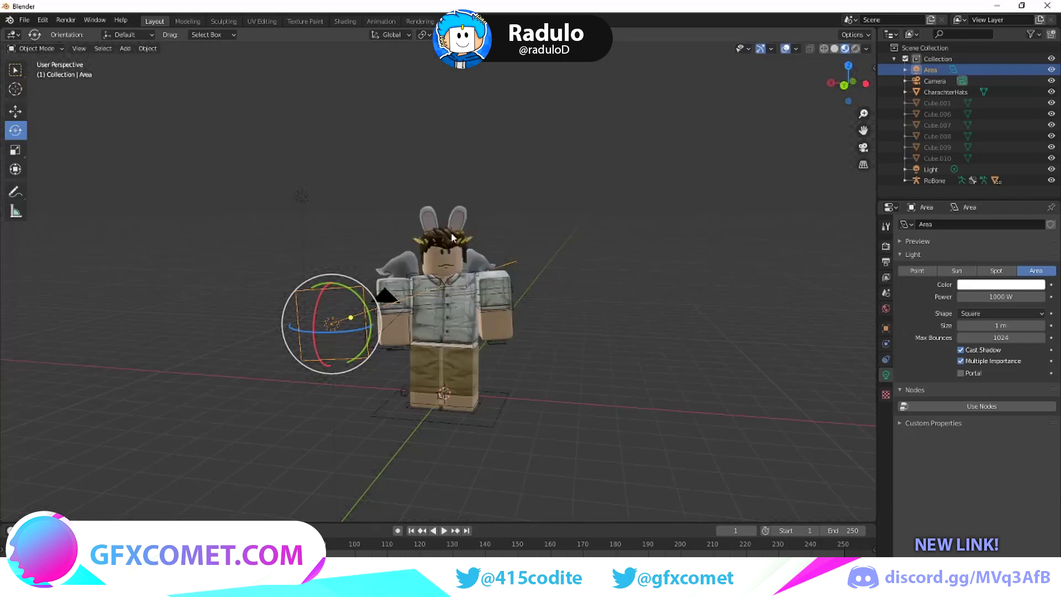
Delete the image texture node feeding Alpha in the CharachterHats material Alreadypro1Mtl, and return to the Layout workspace.
{"action": "left_click", "coordinate": [452, 238]}
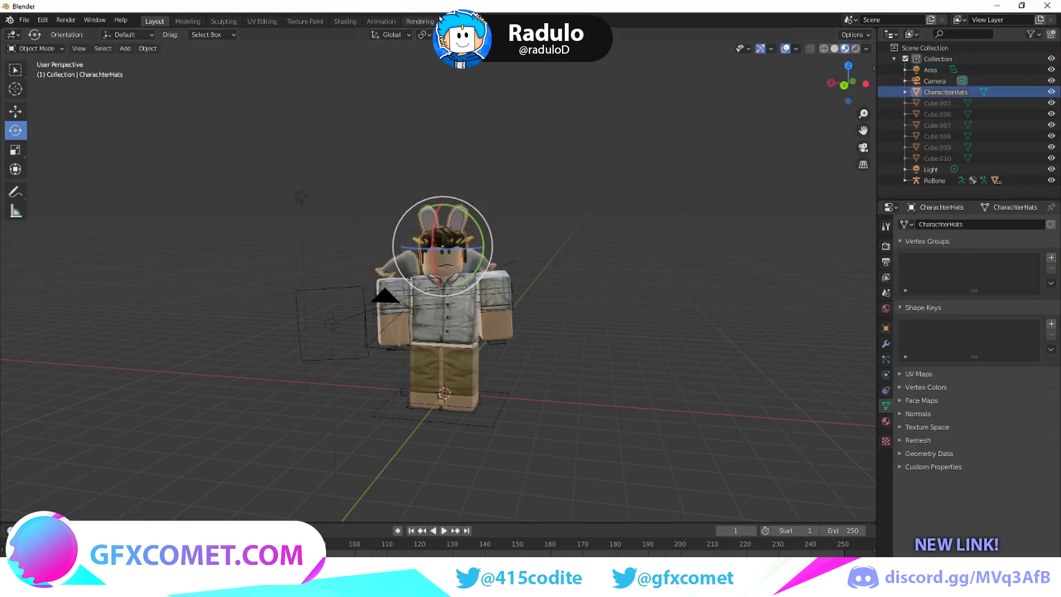
{"action": "left_click", "coordinate": [345, 21]}
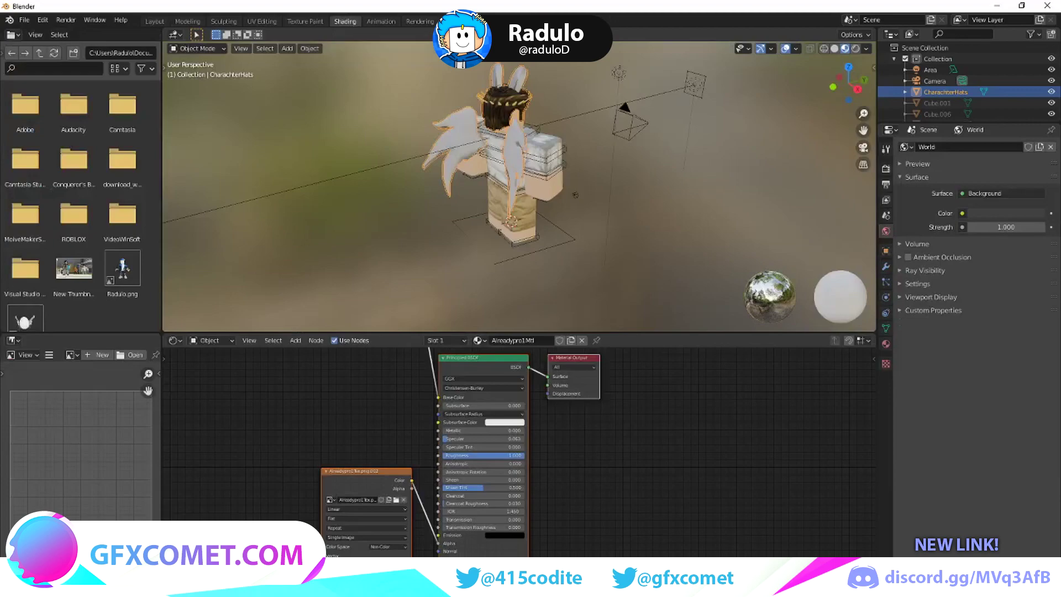
{"action": "left_click", "coordinate": [523, 21]}
{"action": "mouse_move", "coordinate": [515, 41]}
{"action": "scroll", "coordinate": [367, 372], "scroll_direction": "down", "scroll_amount": 1}
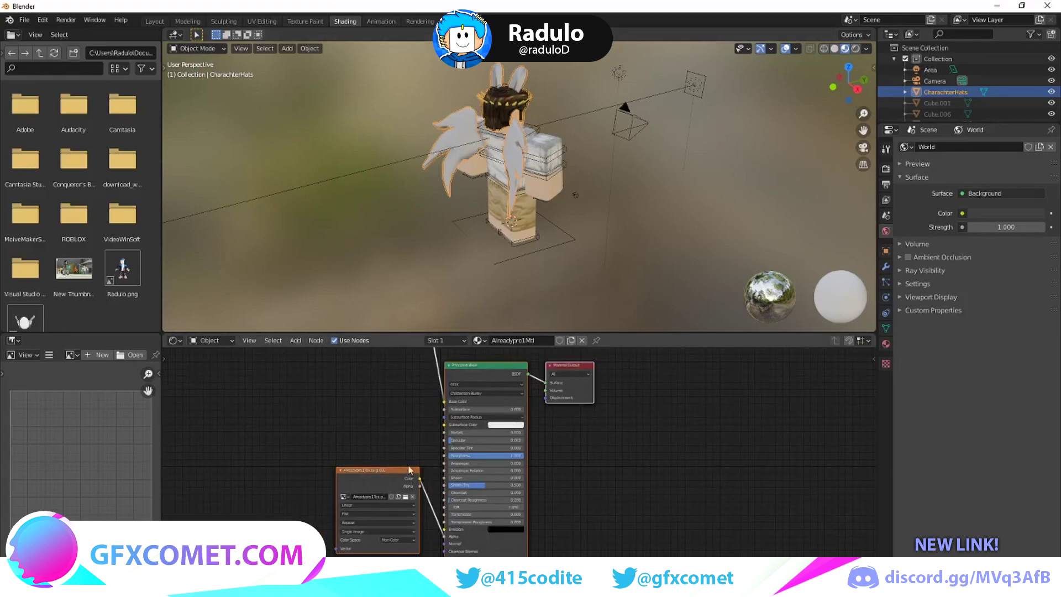
{"action": "left_click", "coordinate": [379, 471]}
{"action": "key", "text": "x"}
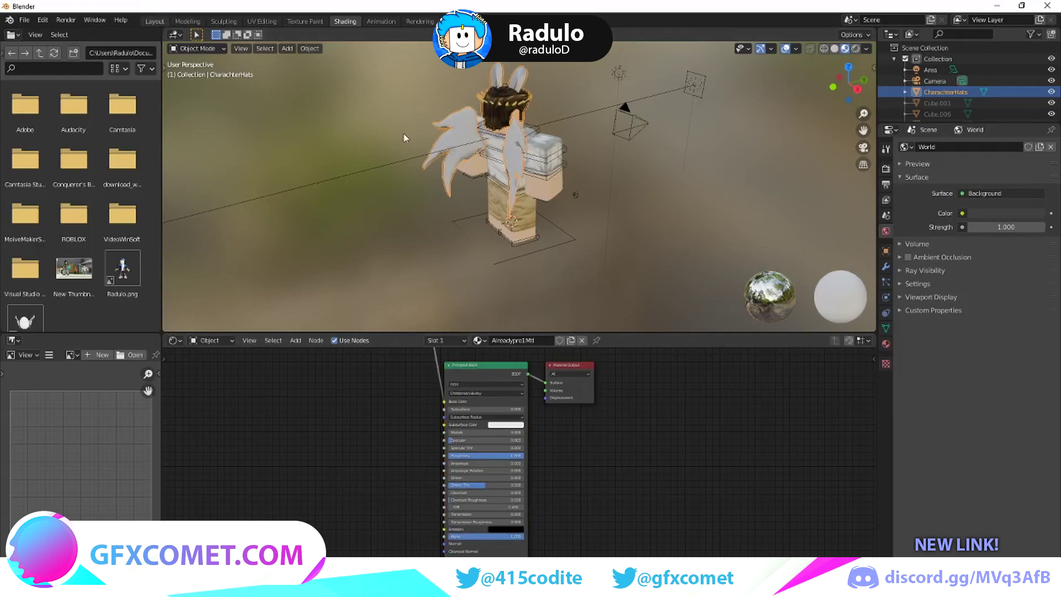
{"action": "left_click", "coordinate": [155, 21]}
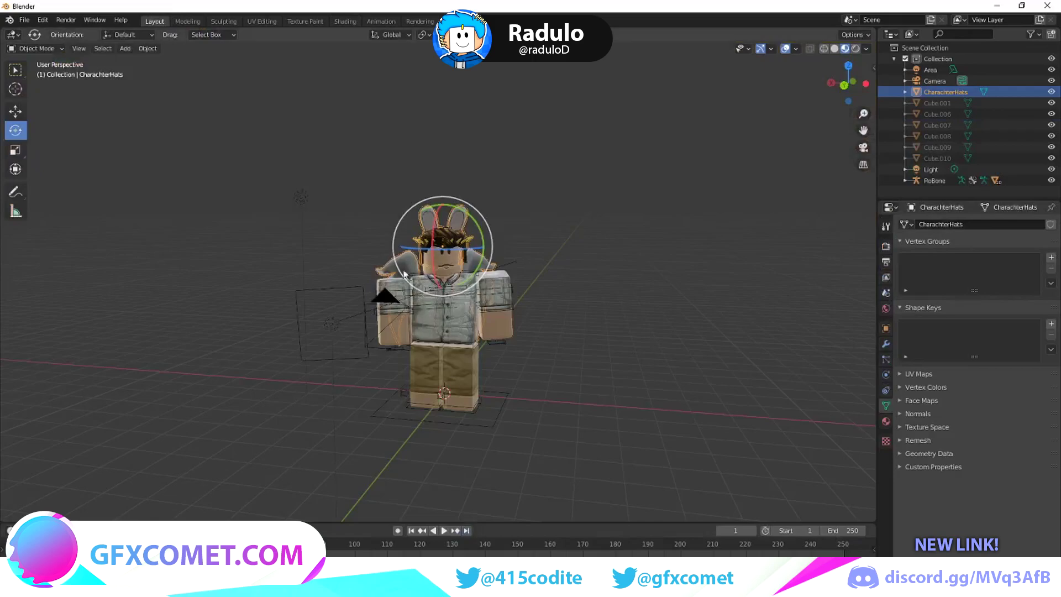
Render a still image of the lit character.
{"action": "left_click", "coordinate": [72, 24]}
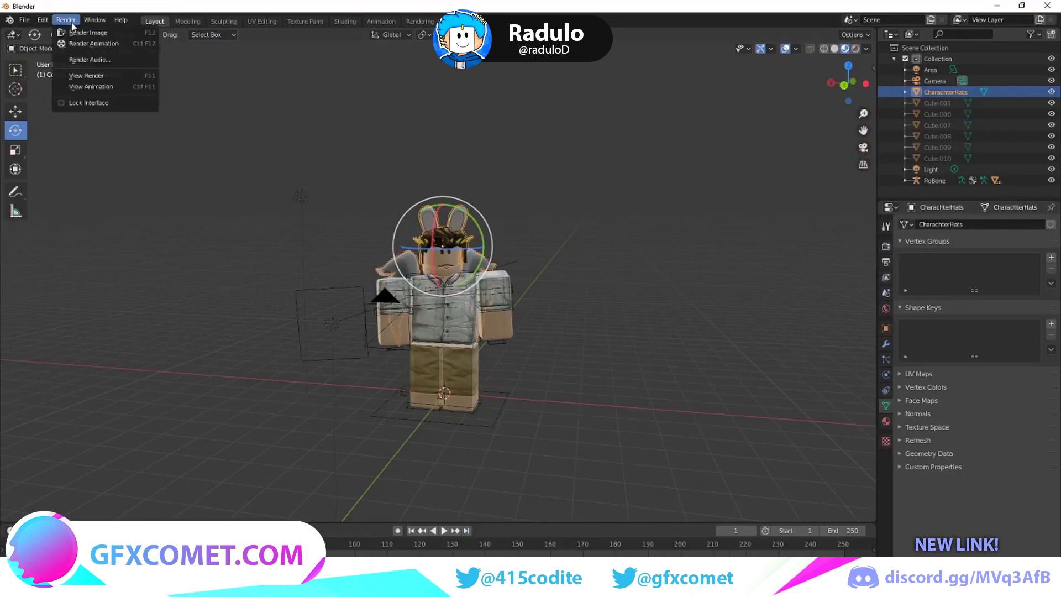
{"action": "left_click", "coordinate": [78, 31]}
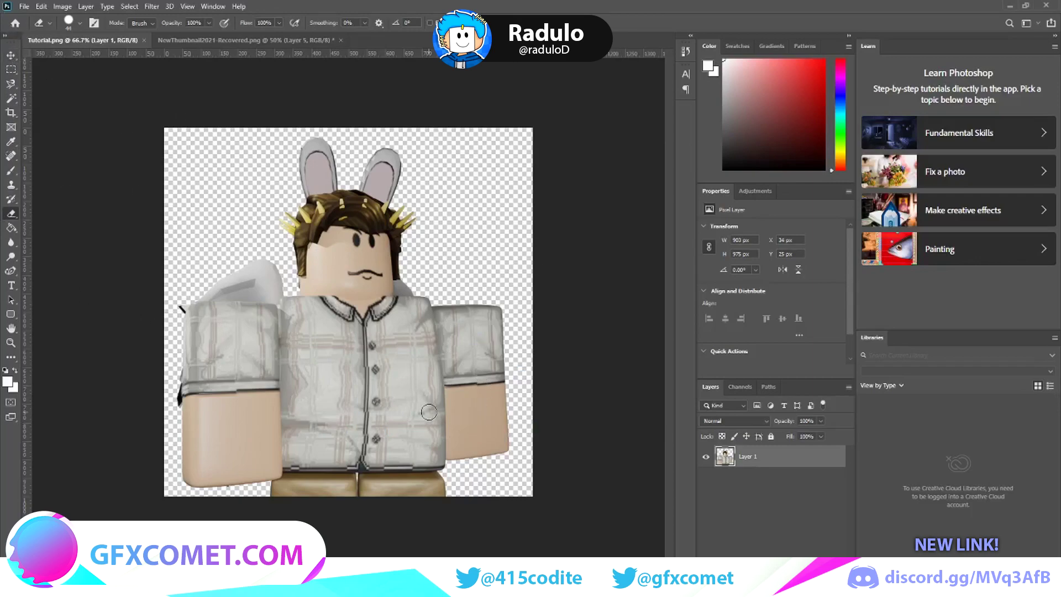
Activate the Move tool for Tutorial.png in Photoshop, and open a Chrome window.
{"action": "left_click", "coordinate": [6, 59]}
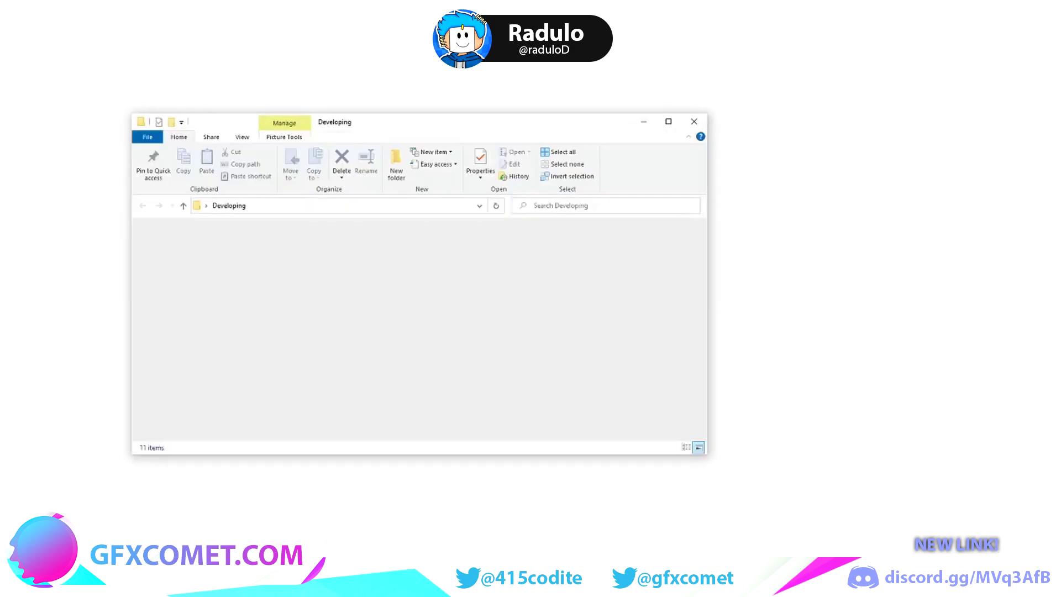
{"action": "left_click", "coordinate": [698, 124]}
{"action": "left_click", "coordinate": [381, 586]}
{"action": "left_click", "coordinate": [408, 586]}
{"action": "left_click", "coordinate": [435, 586]}
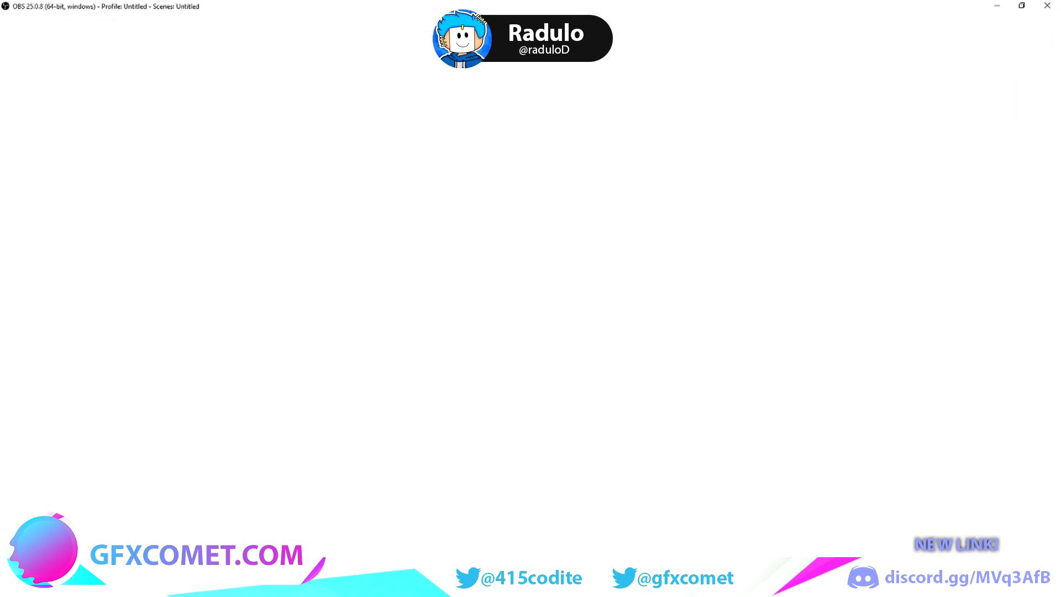
{"action": "left_click", "coordinate": [426, 586]}
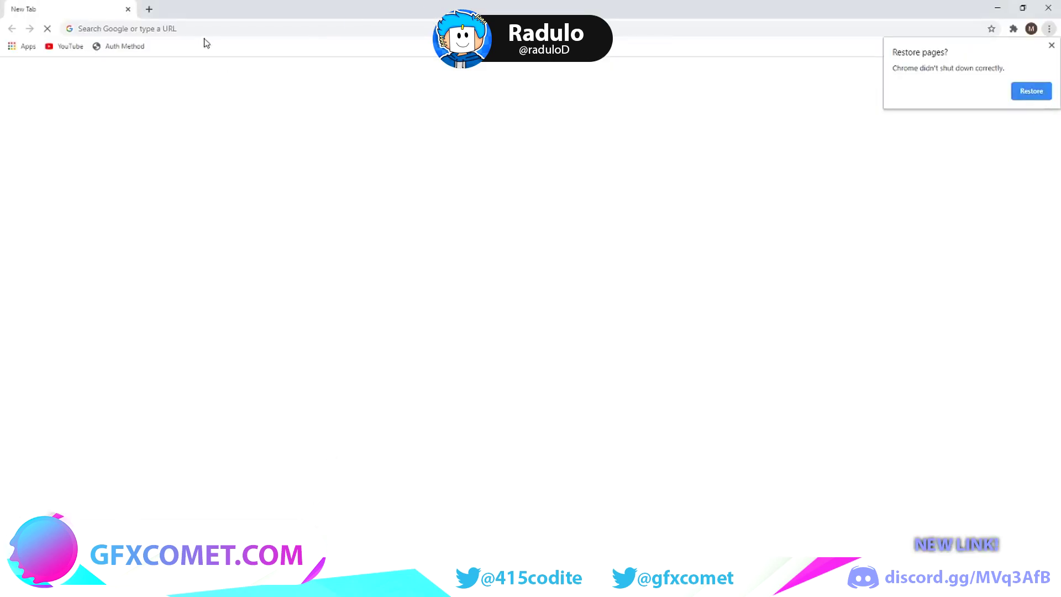
Search Google Images for "futuristic city background".
{"action": "left_click", "coordinate": [190, 29]}
{"action": "type", "text": "fu"}
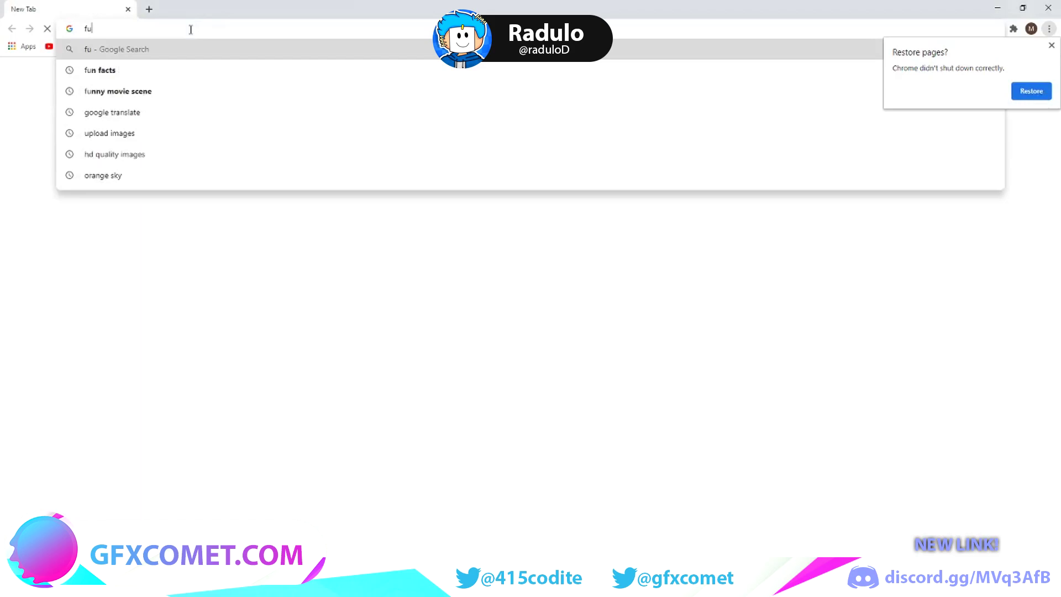
{"action": "type", "text": "turistc"}
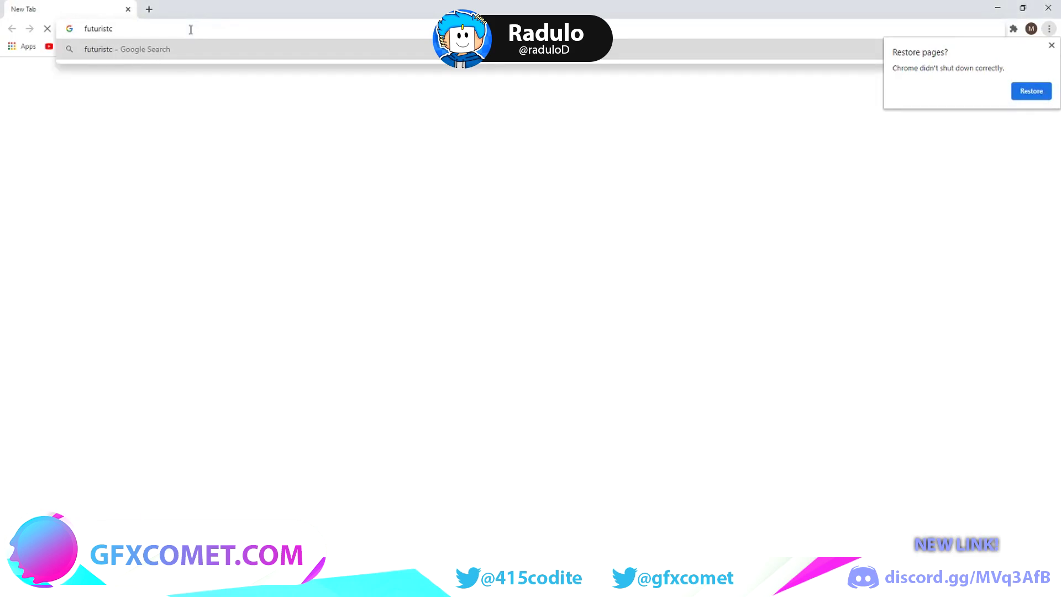
{"action": "key", "text": "BackSpace"}
{"action": "key", "text": "BackSpace"}
{"action": "key", "text": "BackSpace"}
{"action": "type", "text": "stic movie"}
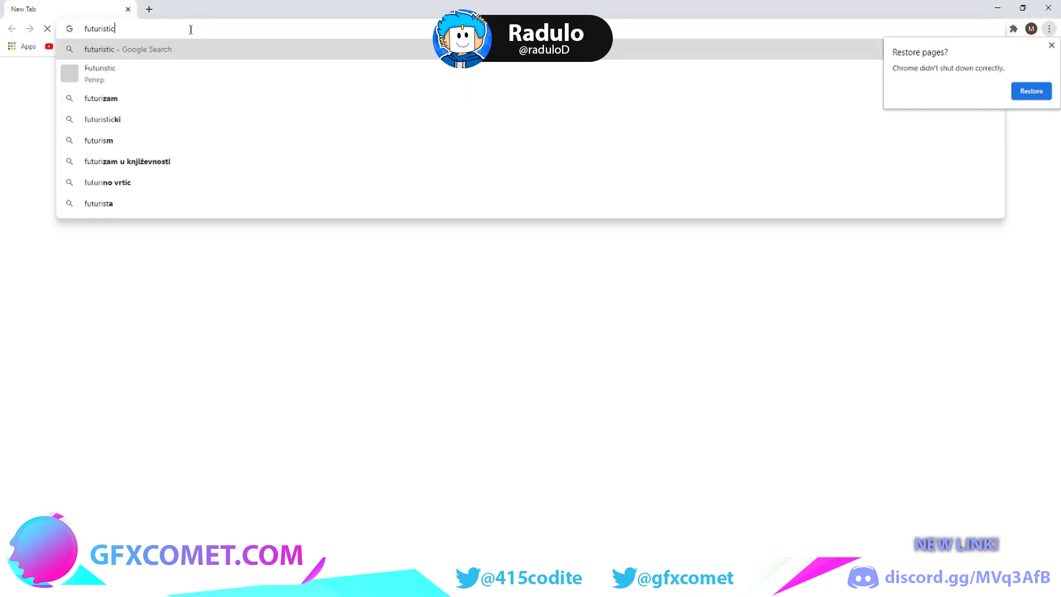
{"action": "key", "text": "BackSpace"}
{"action": "key", "text": "BackSpace"}
{"action": "key", "text": "BackSpace"}
{"action": "key", "text": "BackSpace"}
{"action": "key", "text": "BackSpace"}
{"action": "key", "text": "BackSpace"}
{"action": "type", "text": "city"}
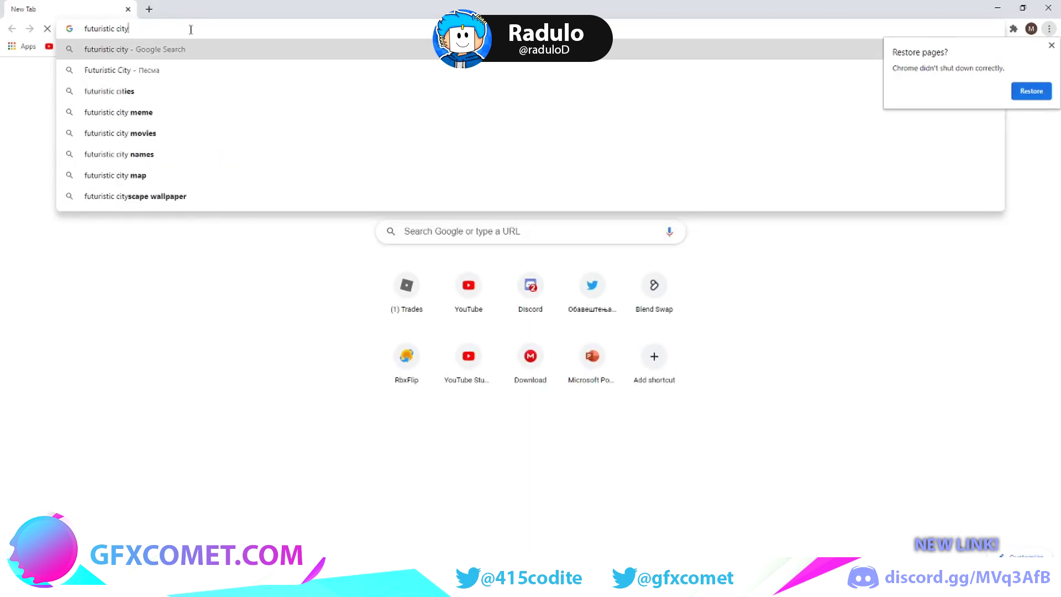
{"action": "type", "text": " backgroudn"}
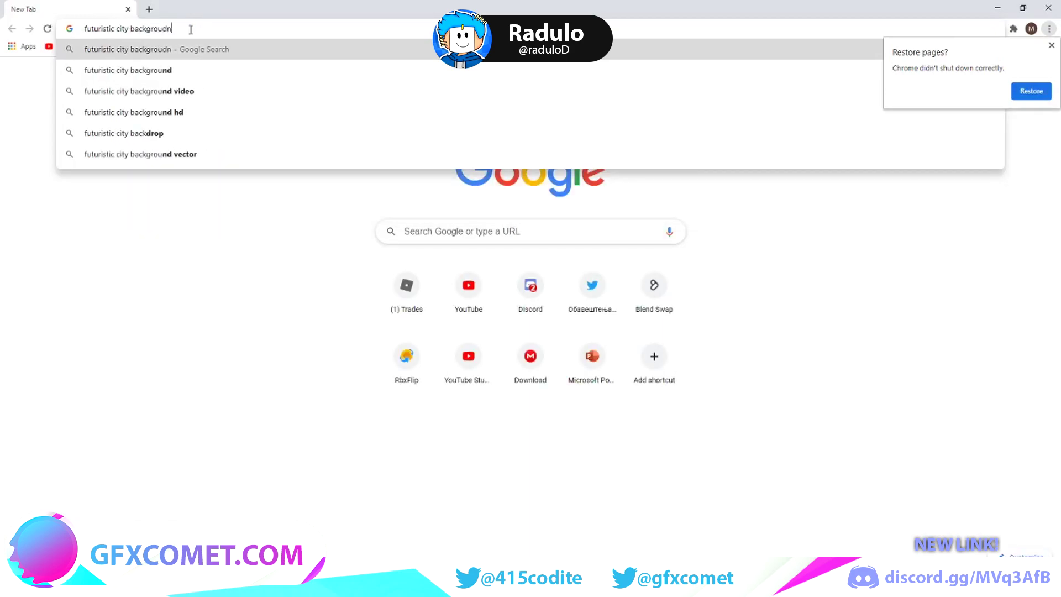
{"action": "key", "text": "Return"}
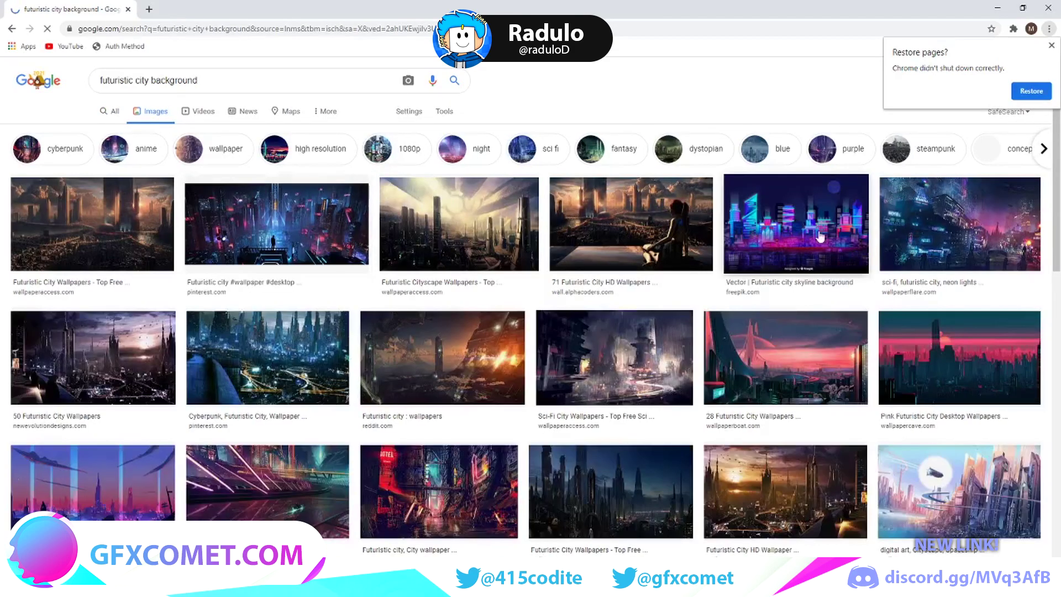
Save the neon-lit sci-fi city wallpaper from wallpaperflare.com to the desktop and open it in Photoshop.
{"action": "left_click", "coordinate": [949, 237]}
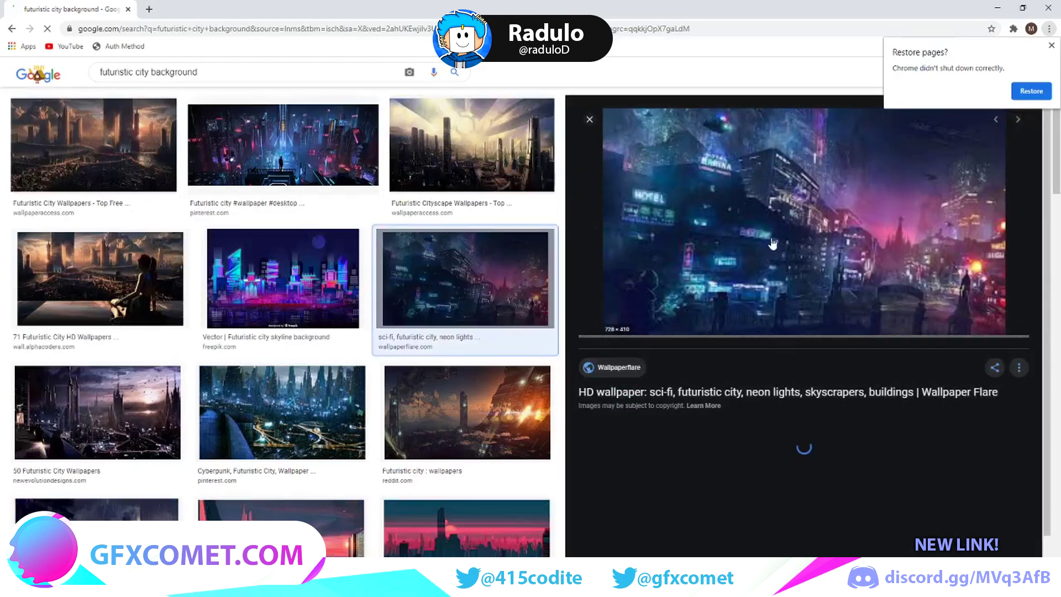
{"action": "left_click_drag", "start_coordinate": [704, 211], "coordinate": [802, 362]}
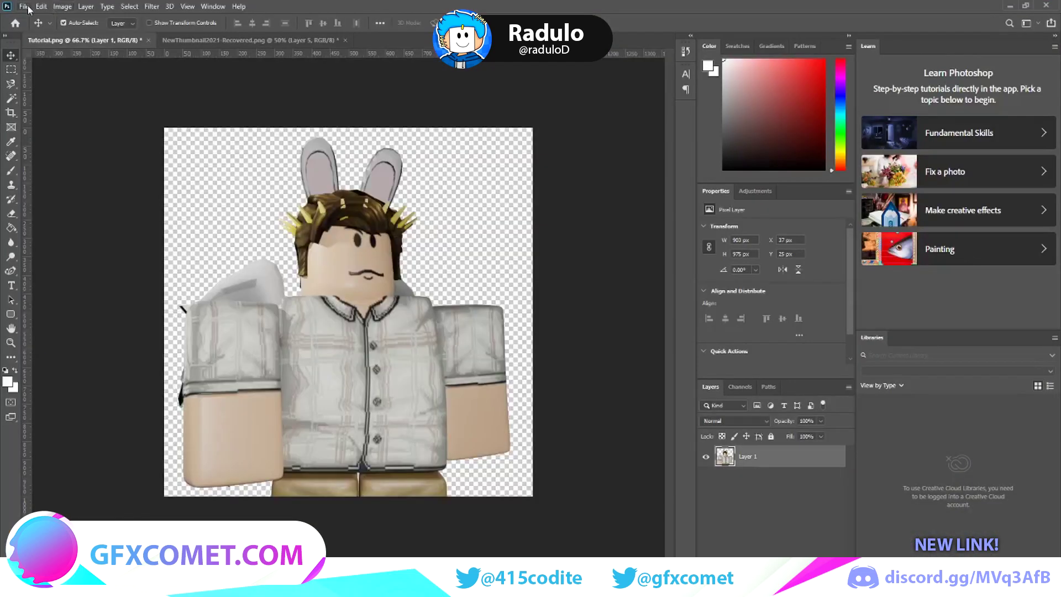
{"action": "left_click", "coordinate": [25, 7]}
{"action": "left_click", "coordinate": [45, 33]}
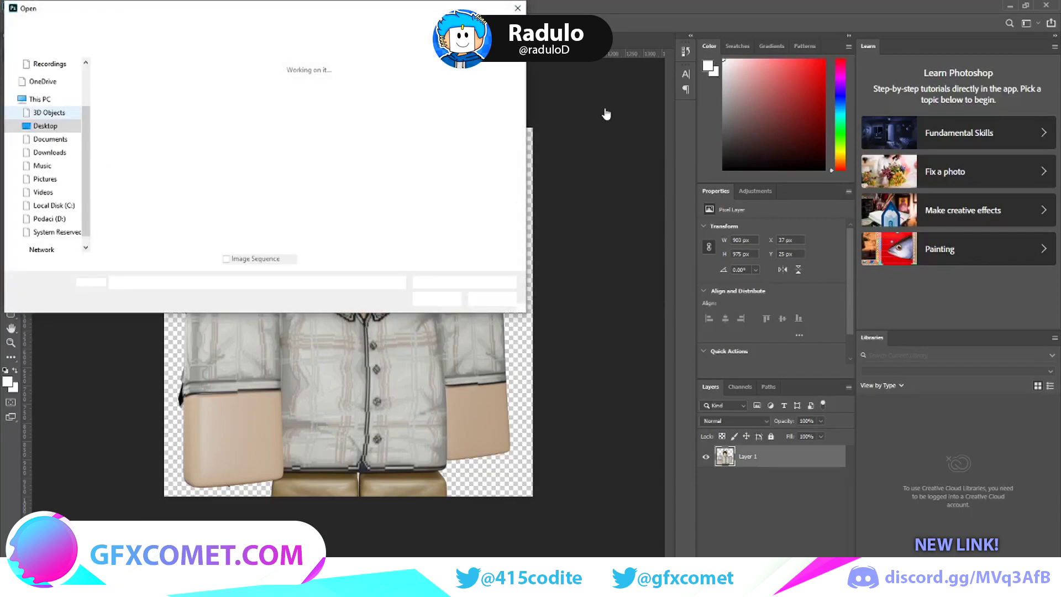
{"action": "left_click", "coordinate": [247, 138]}
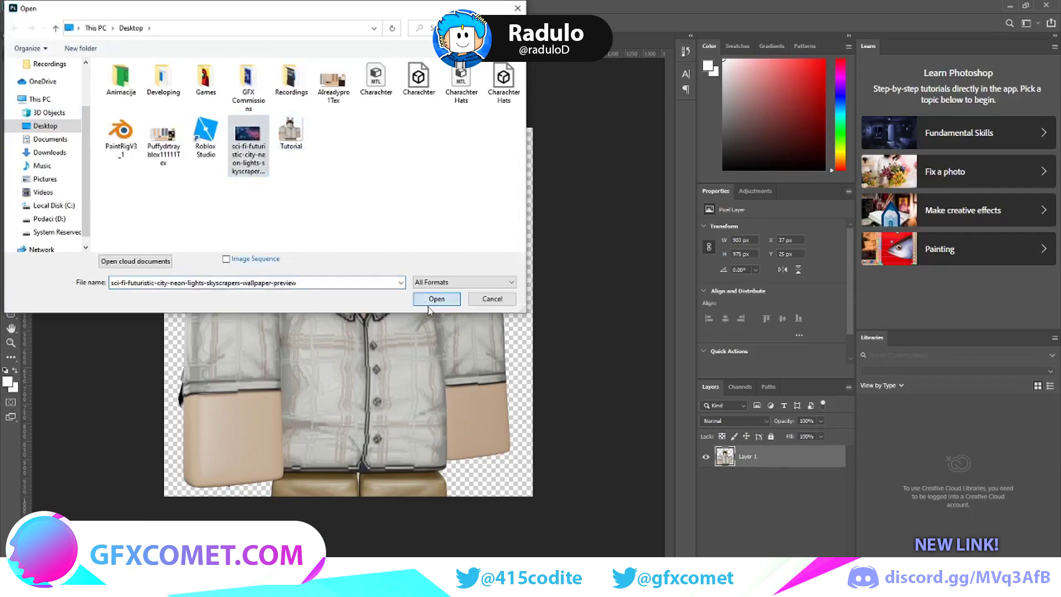
{"action": "left_click", "coordinate": [436, 299]}
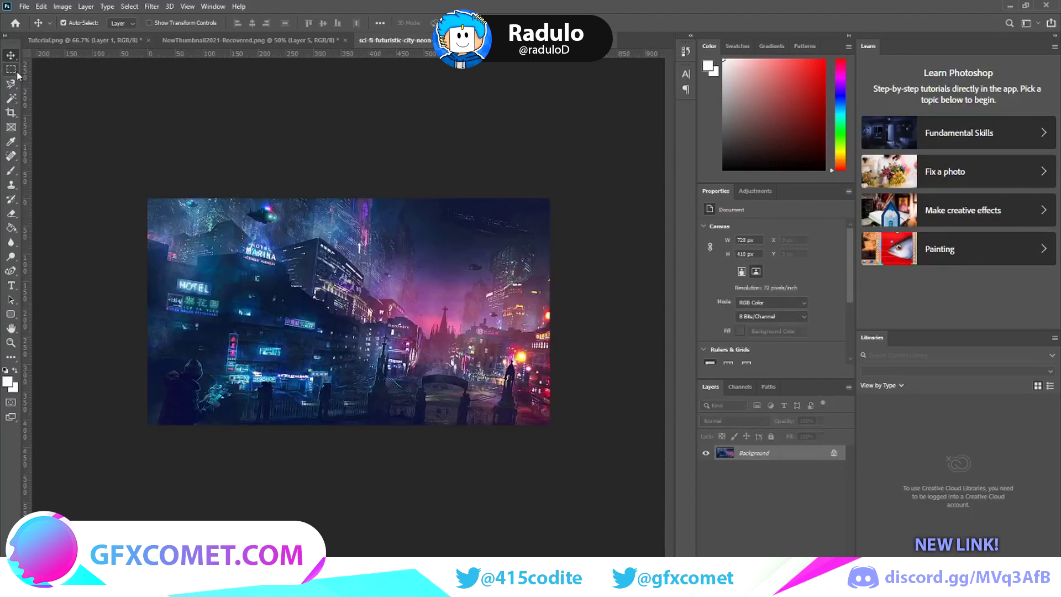
Copy the entire city wallpaper into Tutorial.png and place its layer beneath the character layer.
{"action": "left_click", "coordinate": [14, 70]}
{"action": "left_click_drag", "start_coordinate": [132, 185], "coordinate": [558, 437]}
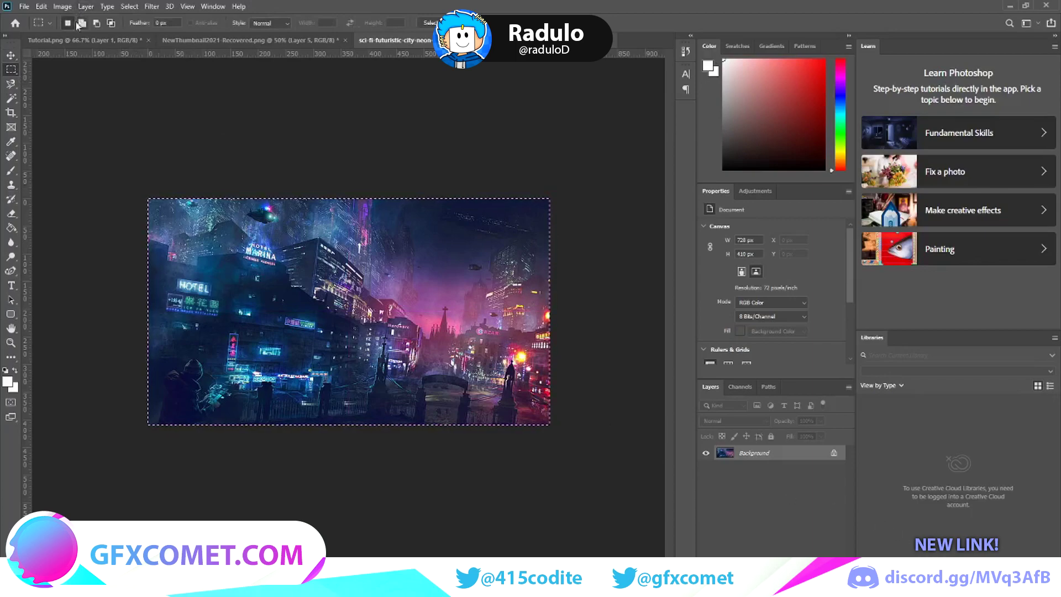
{"action": "left_click", "coordinate": [74, 40]}
{"action": "key", "text": "ctrl+v"}
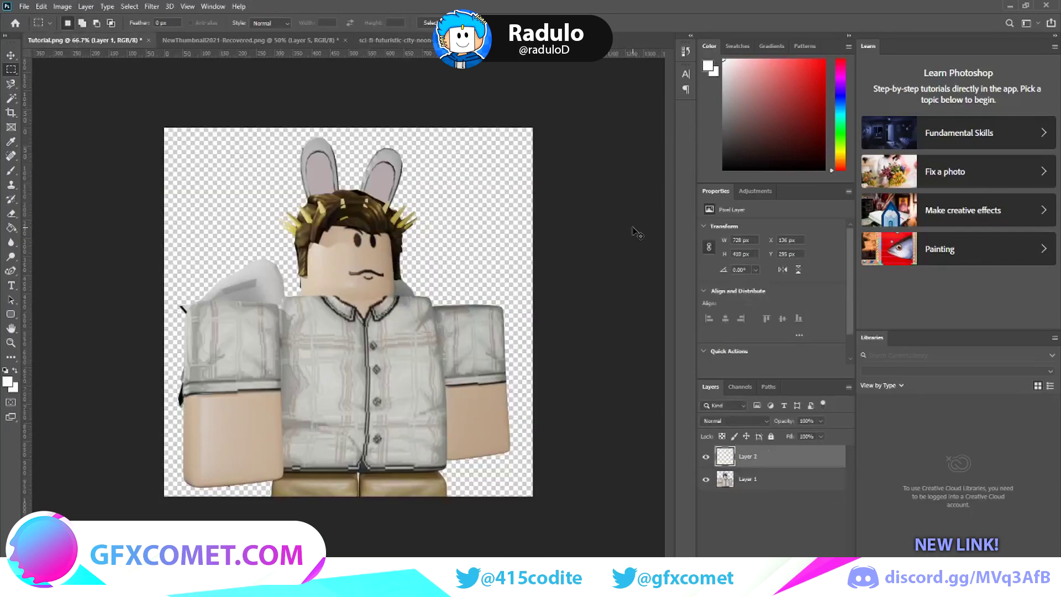
{"action": "left_click_drag", "start_coordinate": [748, 458], "coordinate": [746, 493]}
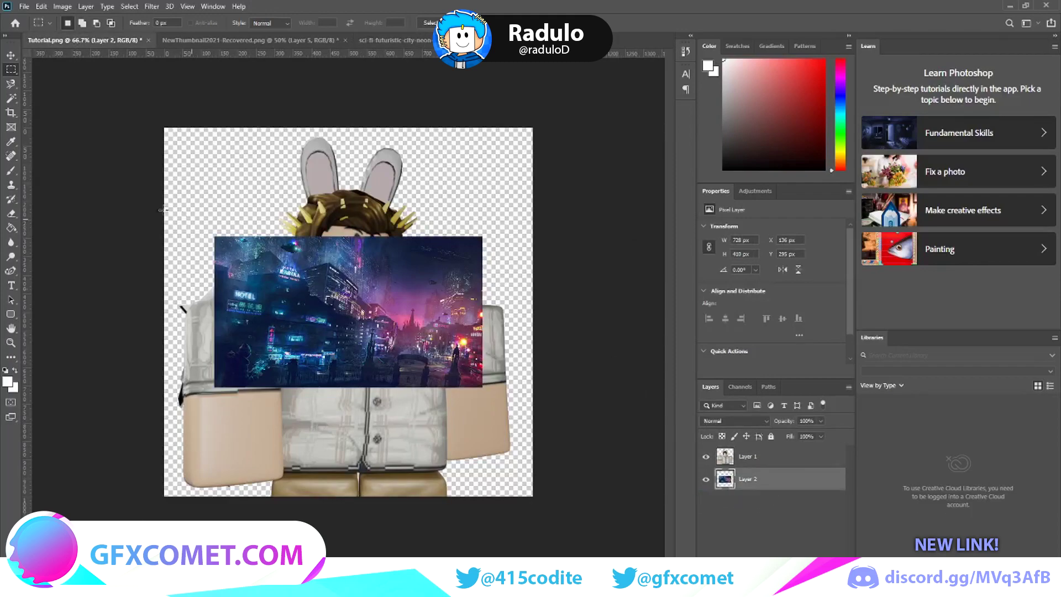
Enlarge the city layer to about 1920 × 1082 px and position it to cover the whole canvas behind the character.
{"action": "left_click", "coordinate": [10, 55]}
{"action": "left_click_drag", "start_coordinate": [239, 271], "coordinate": [238, 269]}
{"action": "key", "text": "ctrl+t"}
{"action": "left_click_drag", "start_coordinate": [153, 195], "coordinate": [0, 100]}
{"action": "left_click_drag", "start_coordinate": [256, 249], "coordinate": [453, 404]}
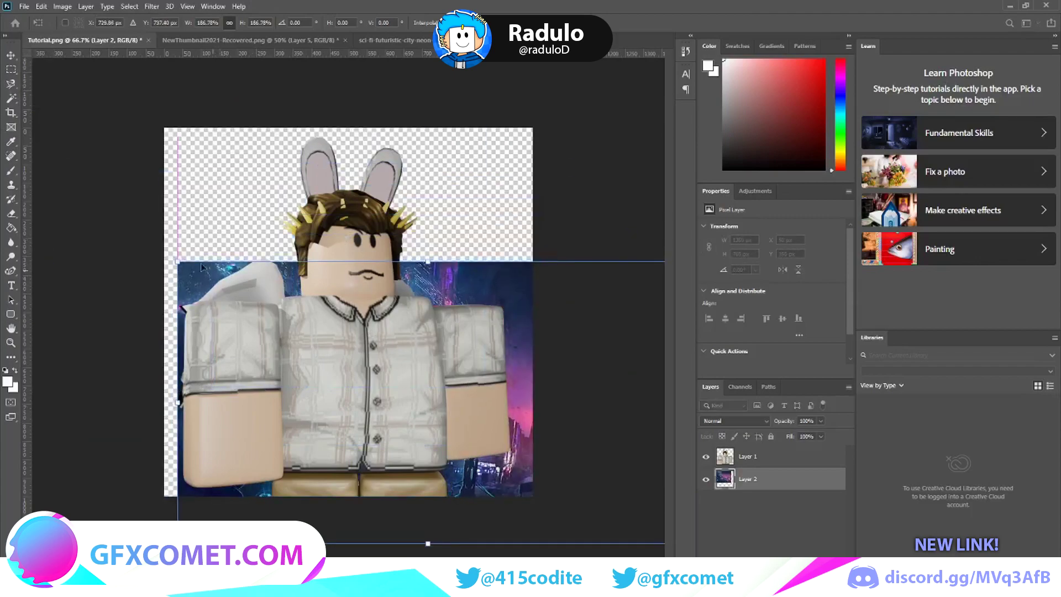
{"action": "left_click_drag", "start_coordinate": [178, 260], "coordinate": [1, 106]}
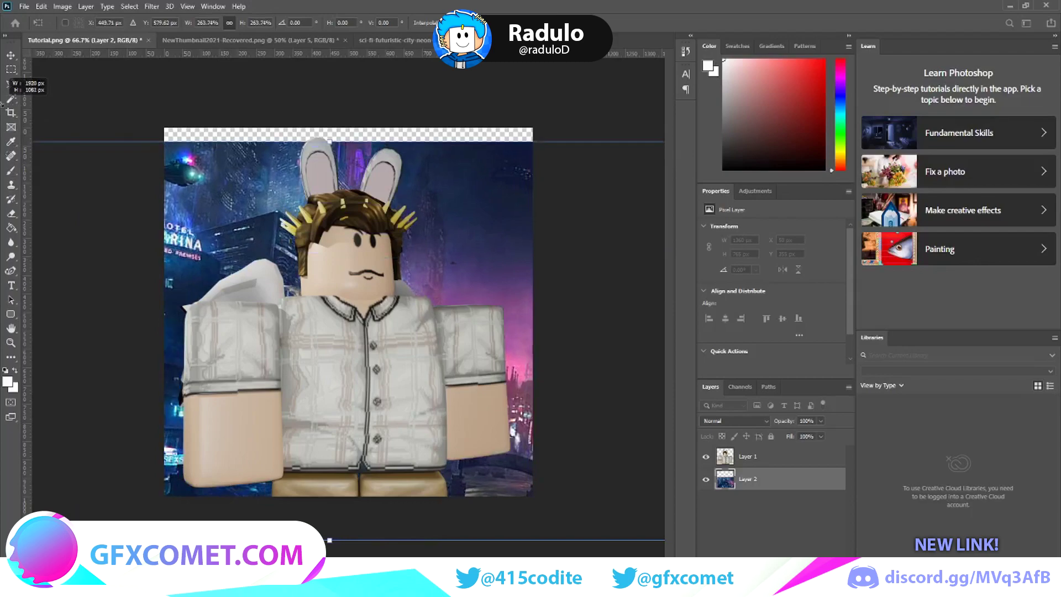
{"action": "left_click_drag", "start_coordinate": [208, 207], "coordinate": [229, 182]}
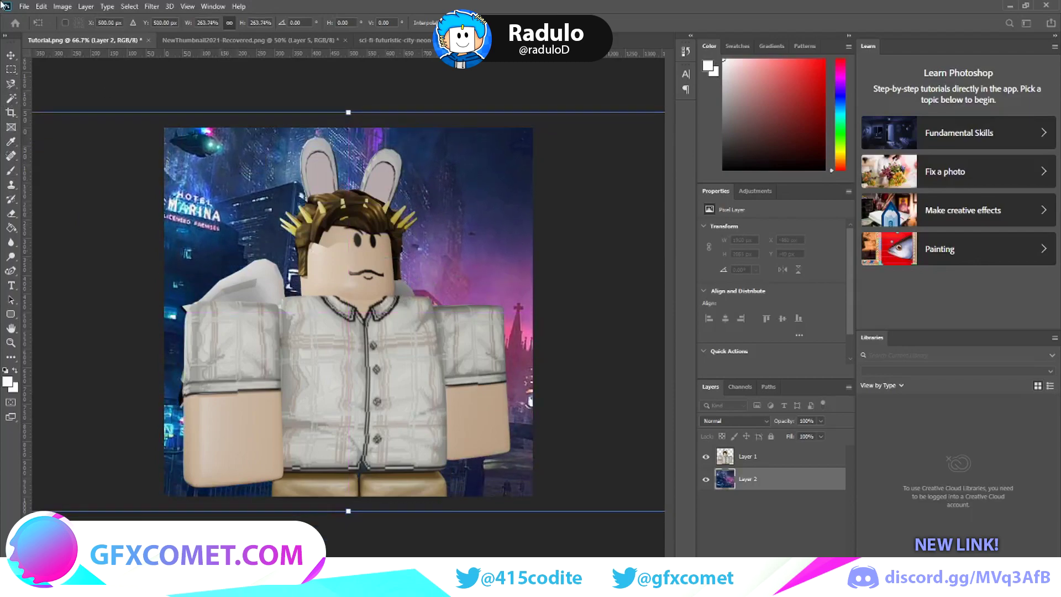
{"action": "key", "text": "Return"}
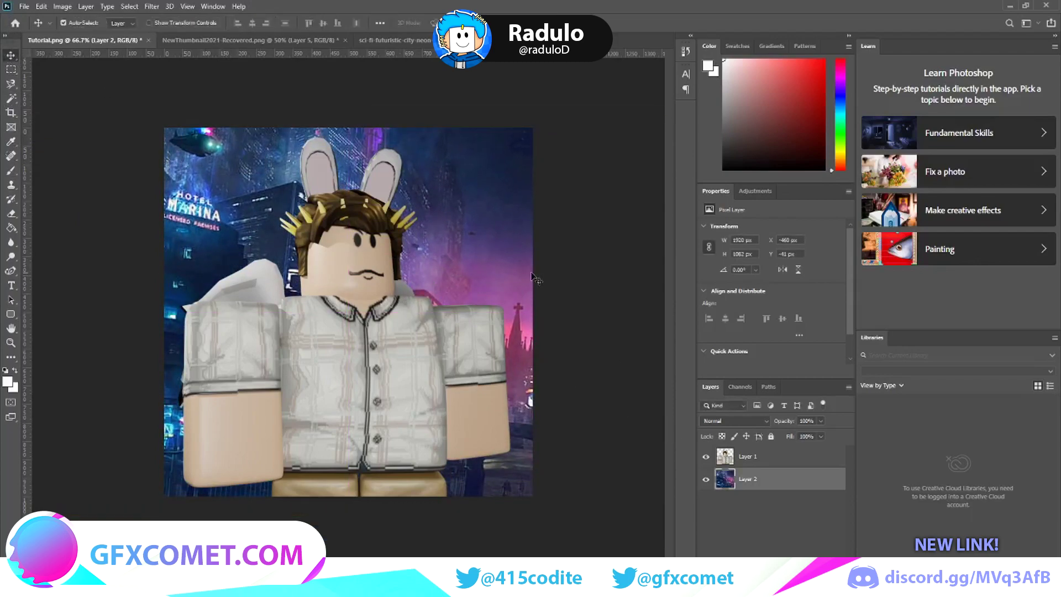
{"action": "left_click_drag", "start_coordinate": [508, 270], "coordinate": [510, 265]}
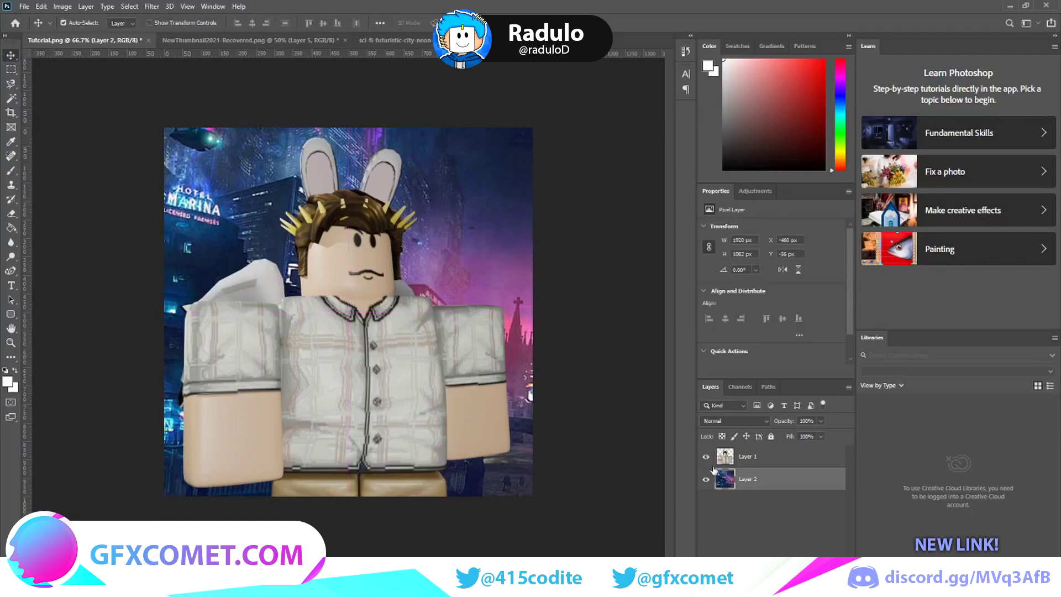
Apply a Gaussian Blur with a 4.1-pixel radius to the city background layer.
{"action": "left_click", "coordinate": [152, 6]}
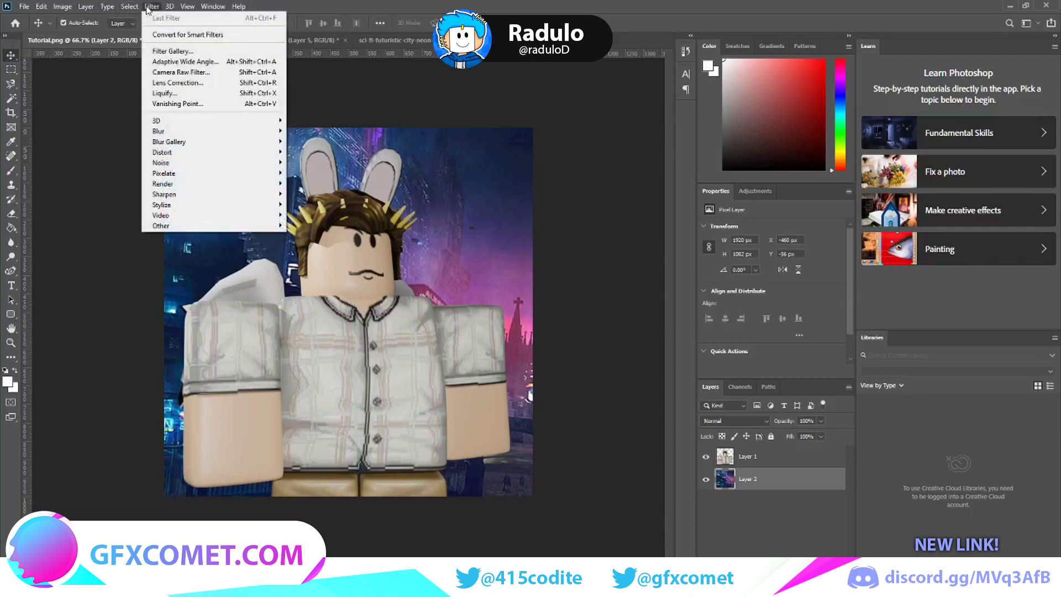
{"action": "mouse_move", "coordinate": [204, 132]}
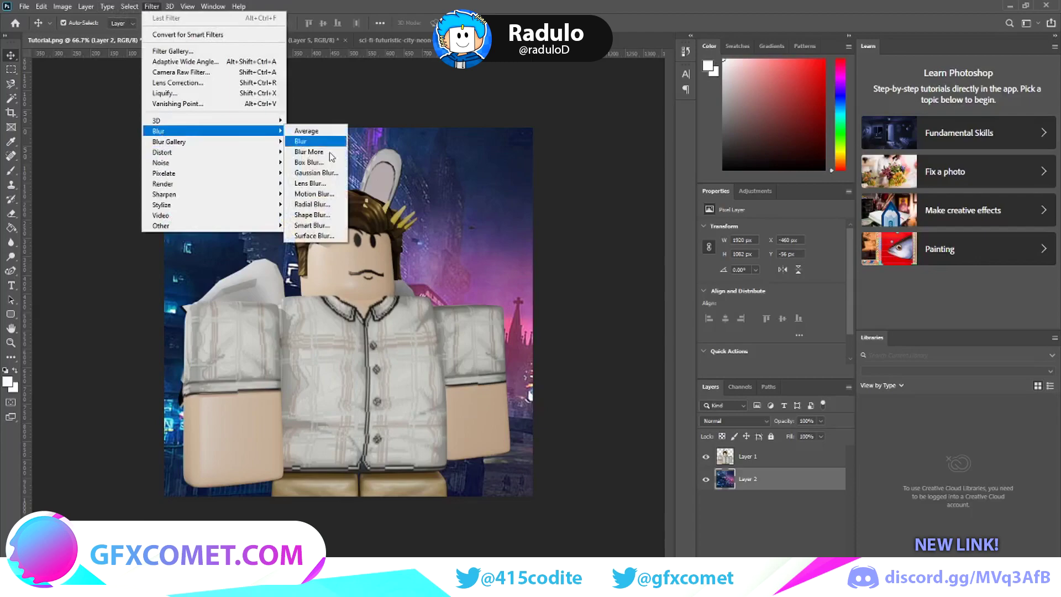
{"action": "left_click", "coordinate": [317, 173]}
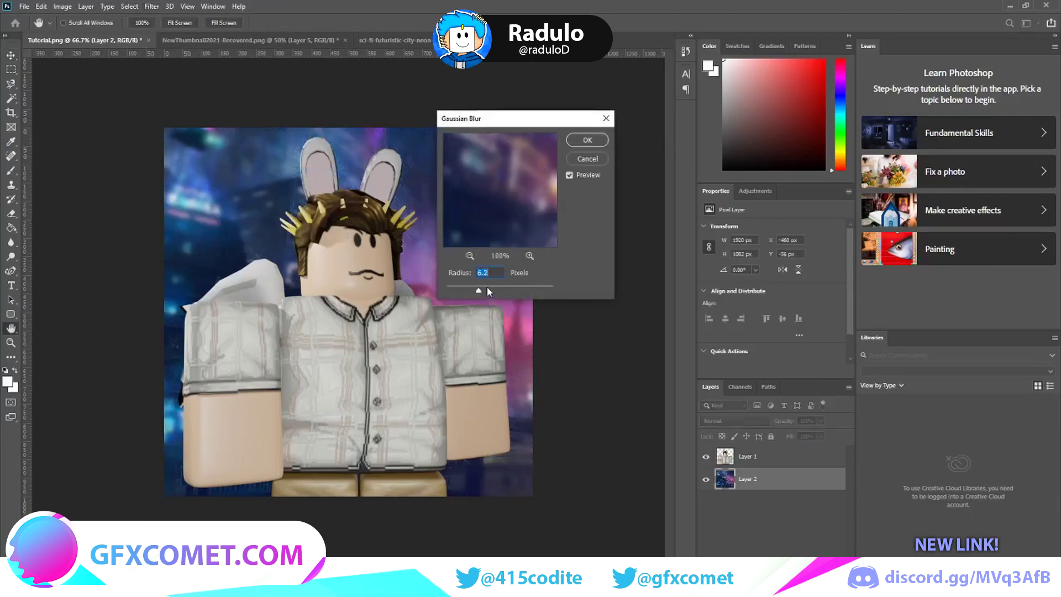
{"action": "left_click_drag", "start_coordinate": [481, 289], "coordinate": [474, 290]}
{"action": "left_click_drag", "start_coordinate": [475, 288], "coordinate": [474, 288]}
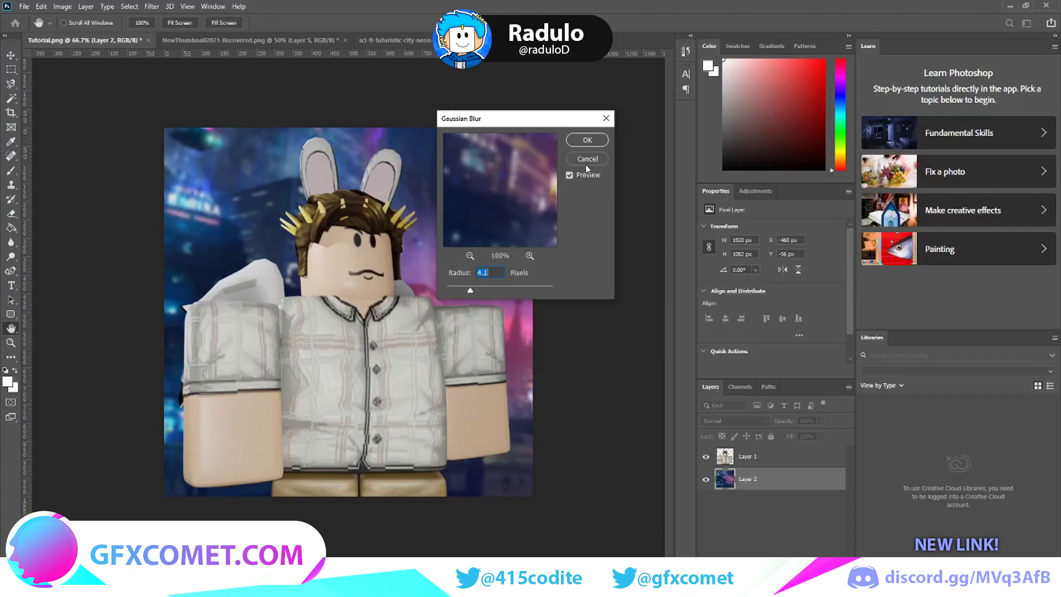
{"action": "left_click", "coordinate": [589, 141]}
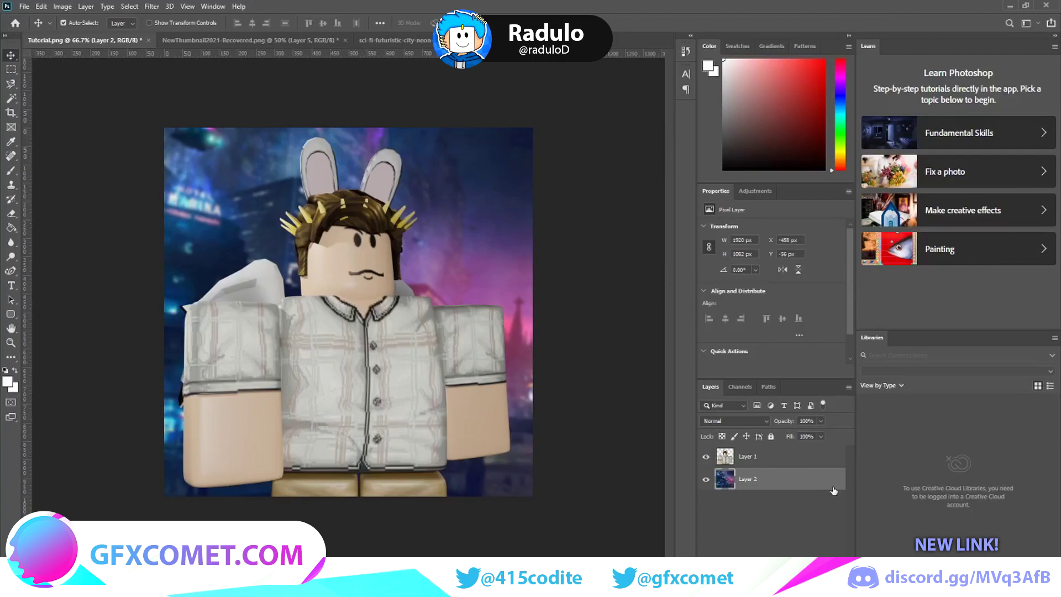
Open the SunraysOverlay image from the Effects folder inside GFX Commissions on the desktop.
{"action": "left_click", "coordinate": [775, 458]}
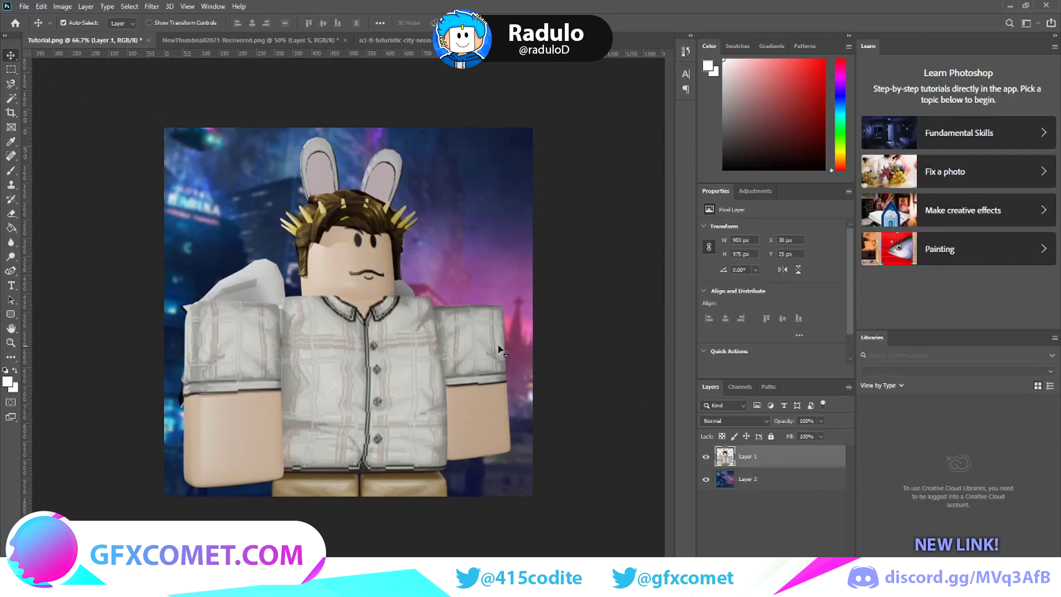
{"action": "left_click", "coordinate": [24, 6]}
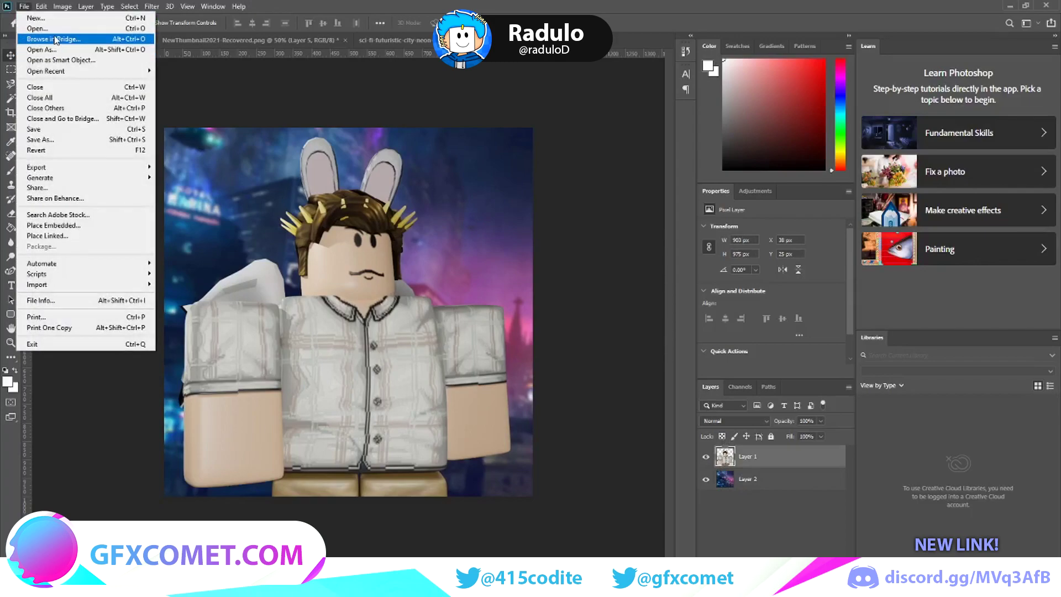
{"action": "left_click", "coordinate": [50, 28]}
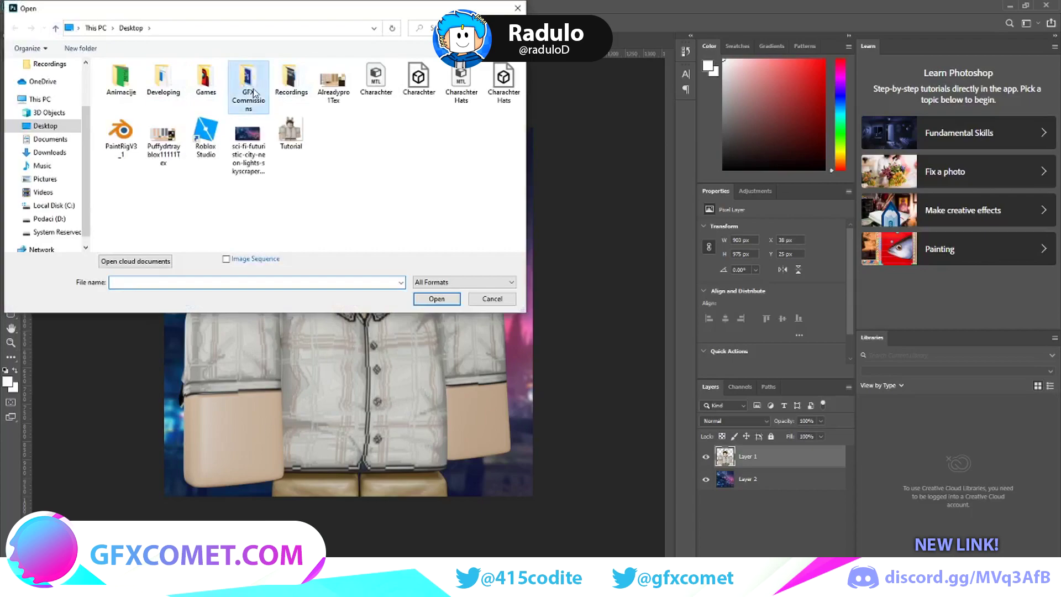
{"action": "double_click", "coordinate": [246, 89]}
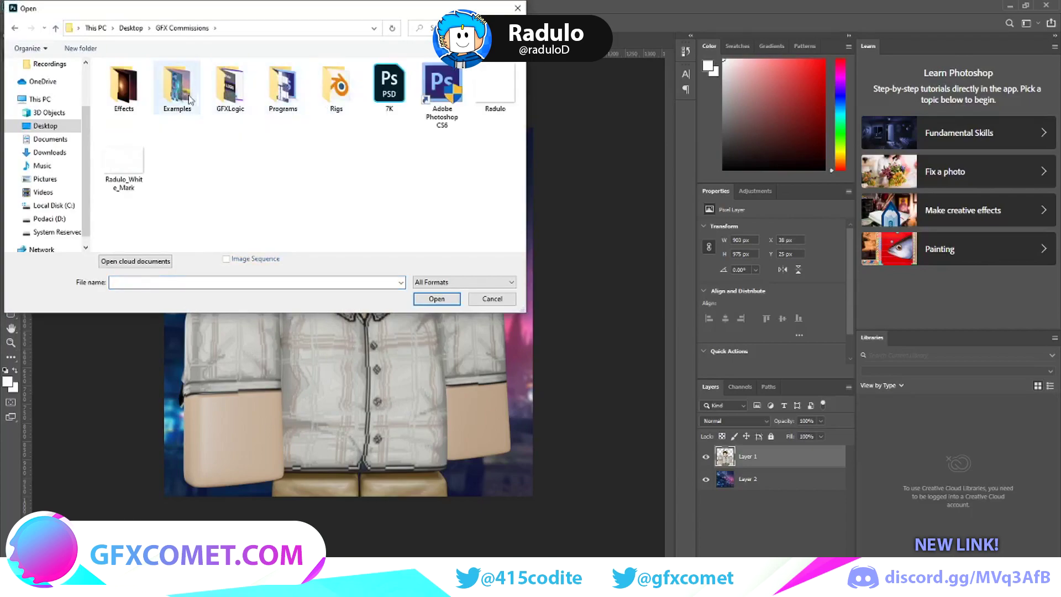
{"action": "left_click", "coordinate": [134, 95]}
{"action": "double_click", "coordinate": [134, 95]}
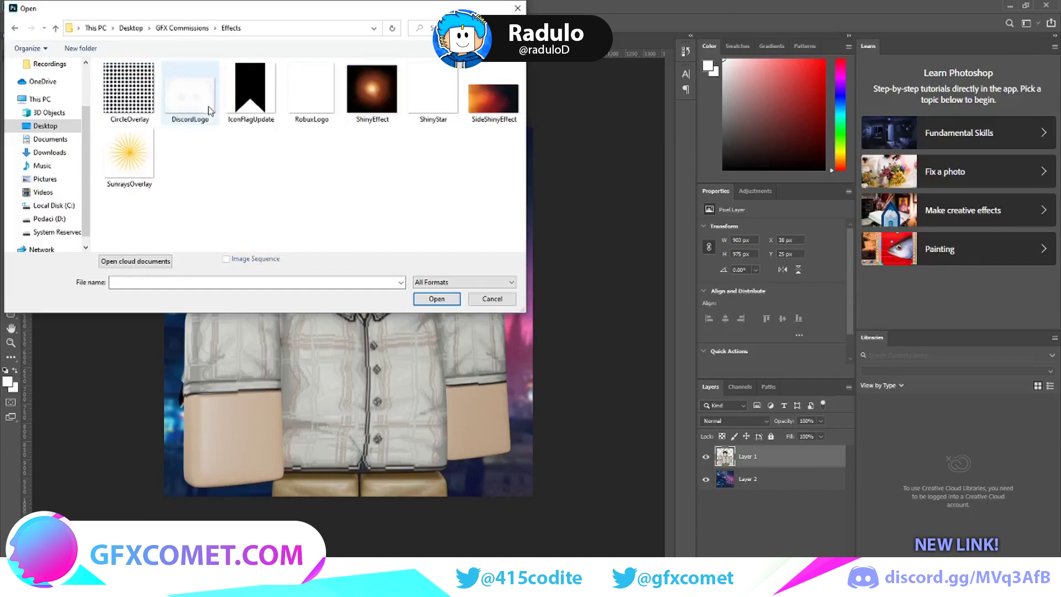
{"action": "left_click", "coordinate": [151, 161]}
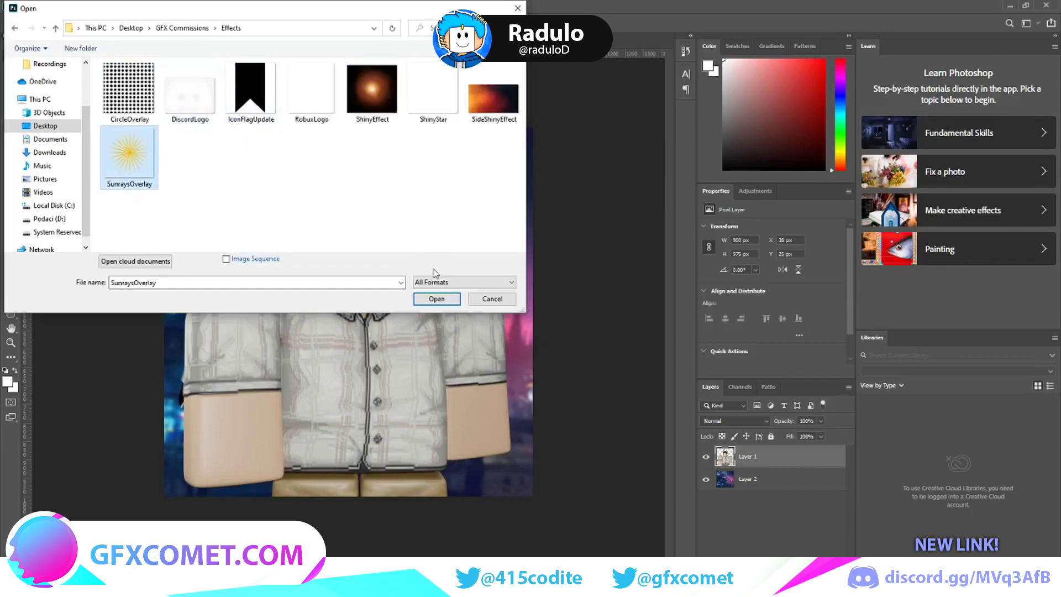
{"action": "left_click", "coordinate": [436, 299]}
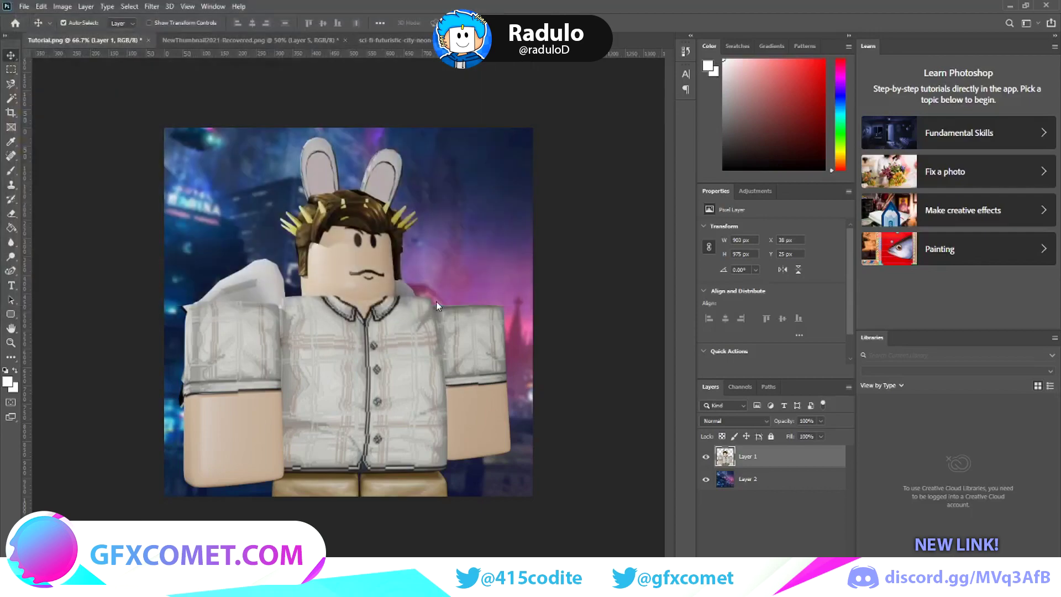
Copy the entire sunrays image into Tutorial.png and place its layer between the character and the city background.
{"action": "key", "text": "m"}
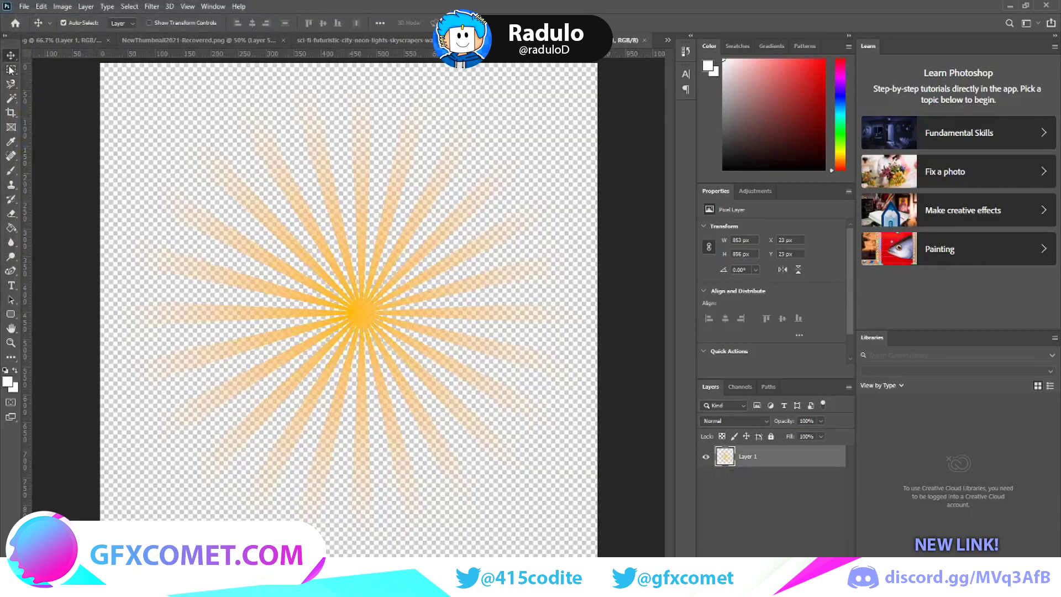
{"action": "left_click_drag", "start_coordinate": [94, 61], "coordinate": [663, 569]}
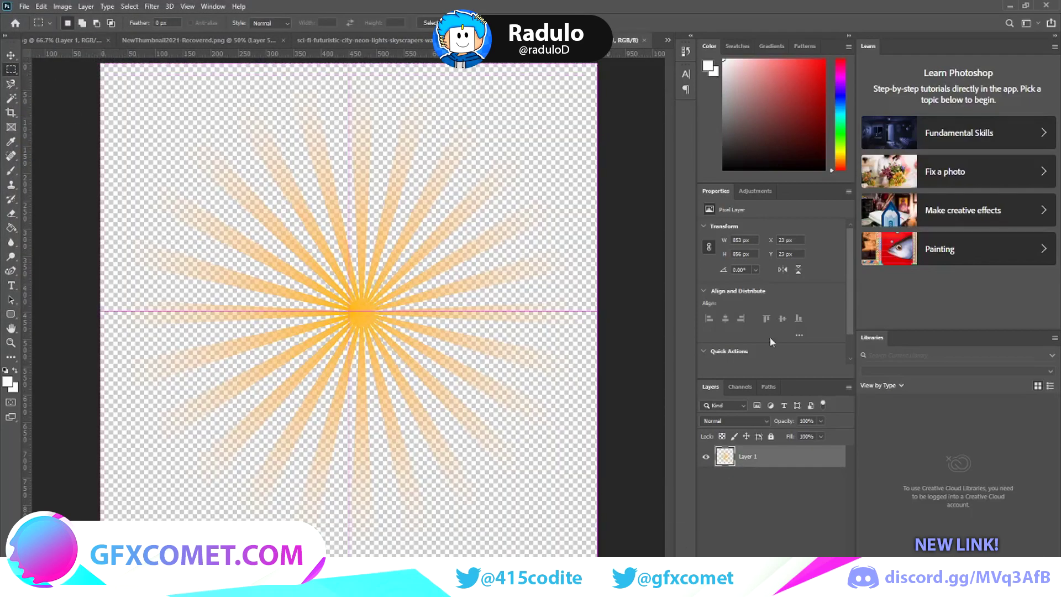
{"action": "left_click", "coordinate": [60, 41]}
{"action": "key", "text": "ctrl+v"}
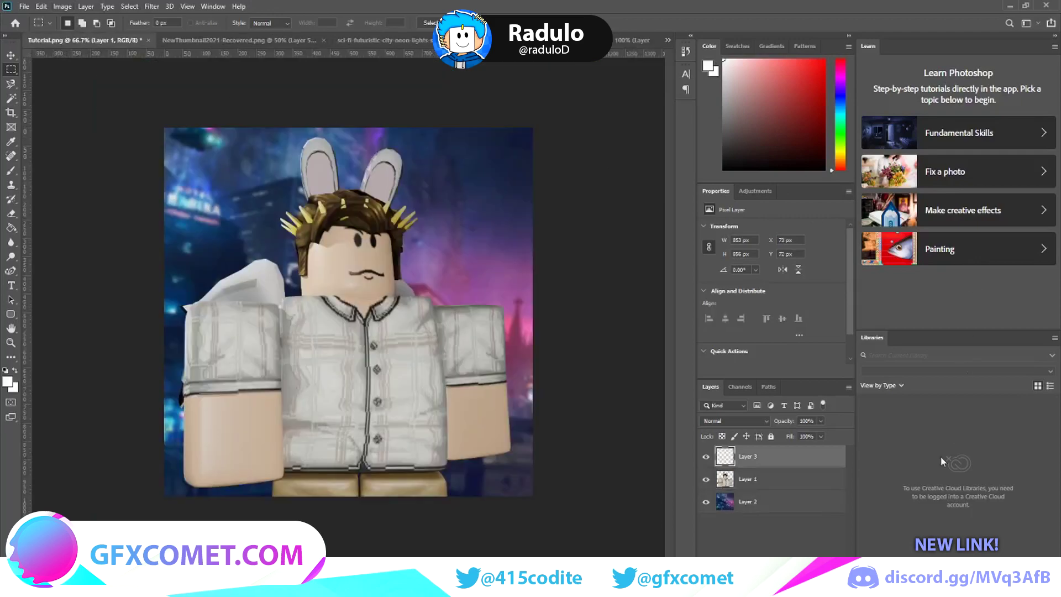
{"action": "left_click_drag", "start_coordinate": [782, 463], "coordinate": [777, 493]}
{"action": "left_click", "coordinate": [772, 504]}
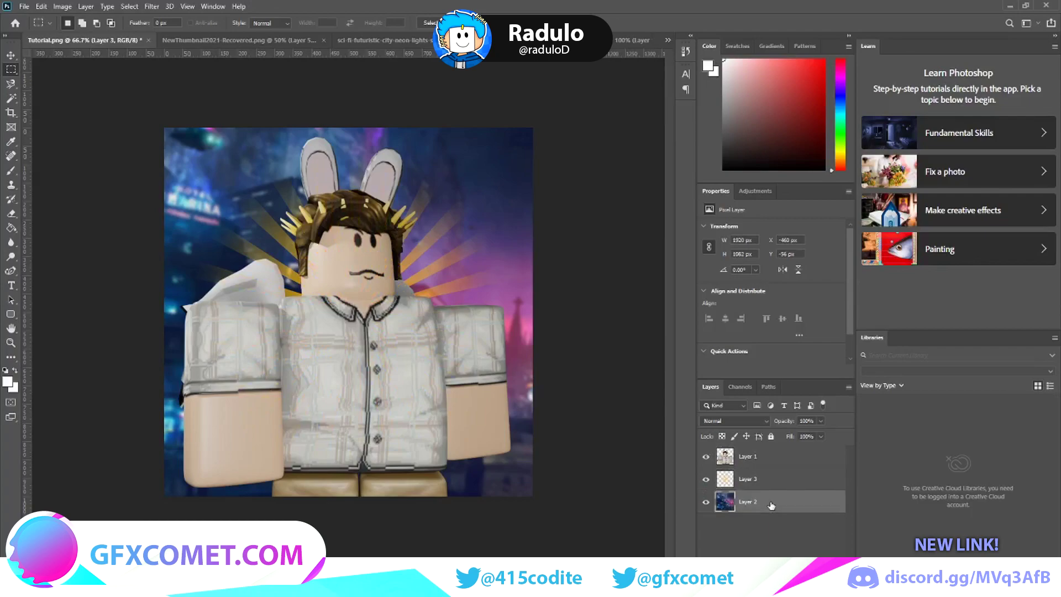
{"action": "left_click", "coordinate": [754, 460]}
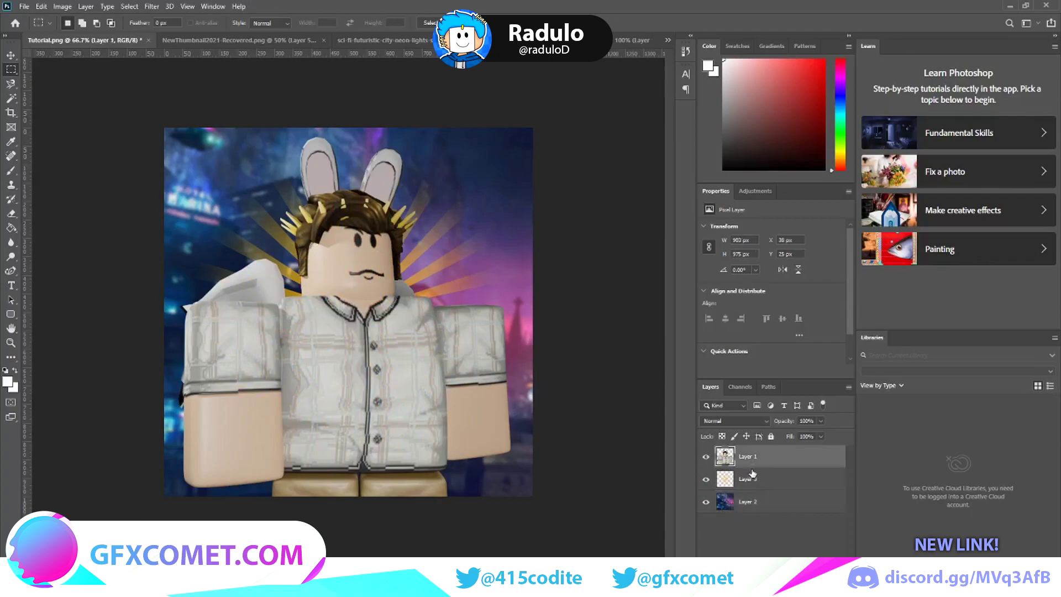
Scale the sunrays layer to about 1000 × 1001 px so that it fills the canvas.
{"action": "left_click", "coordinate": [771, 482]}
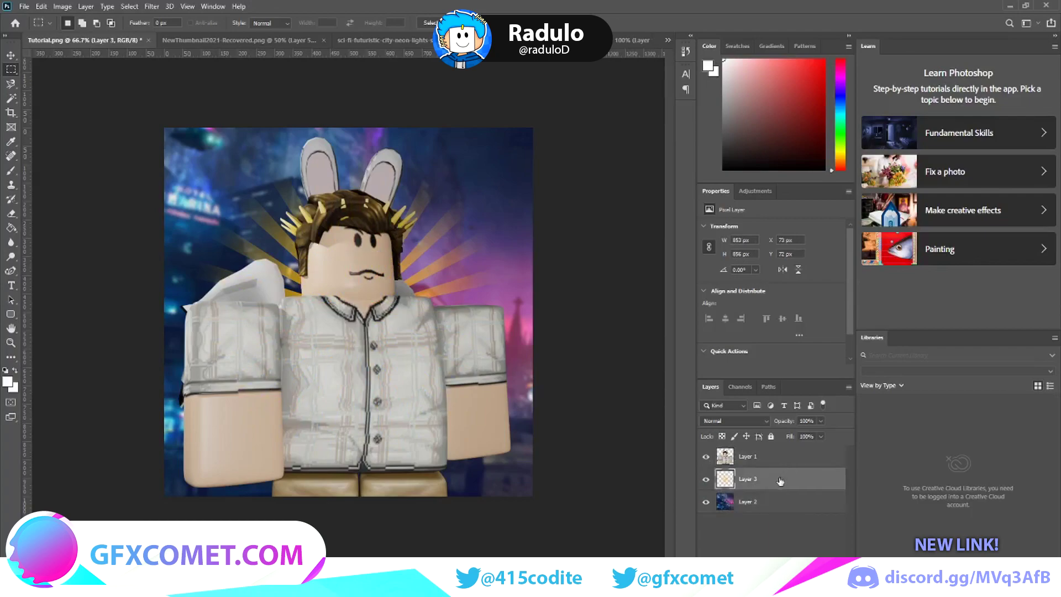
{"action": "key", "text": "ctrl+t"}
{"action": "left_click_drag", "start_coordinate": [191, 153], "coordinate": [164, 127]}
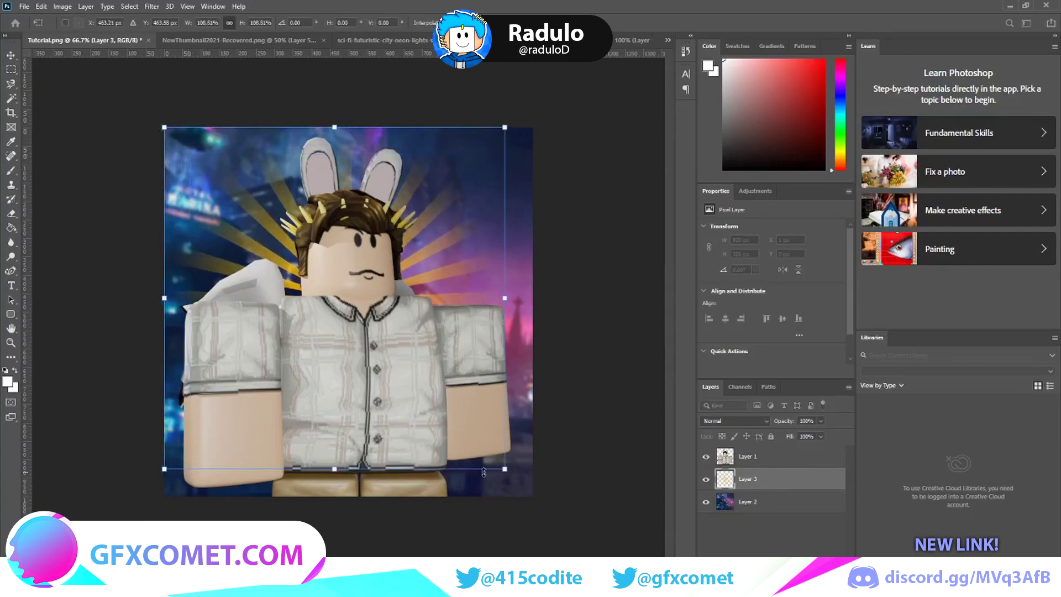
{"action": "left_click_drag", "start_coordinate": [503, 473], "coordinate": [532, 497]}
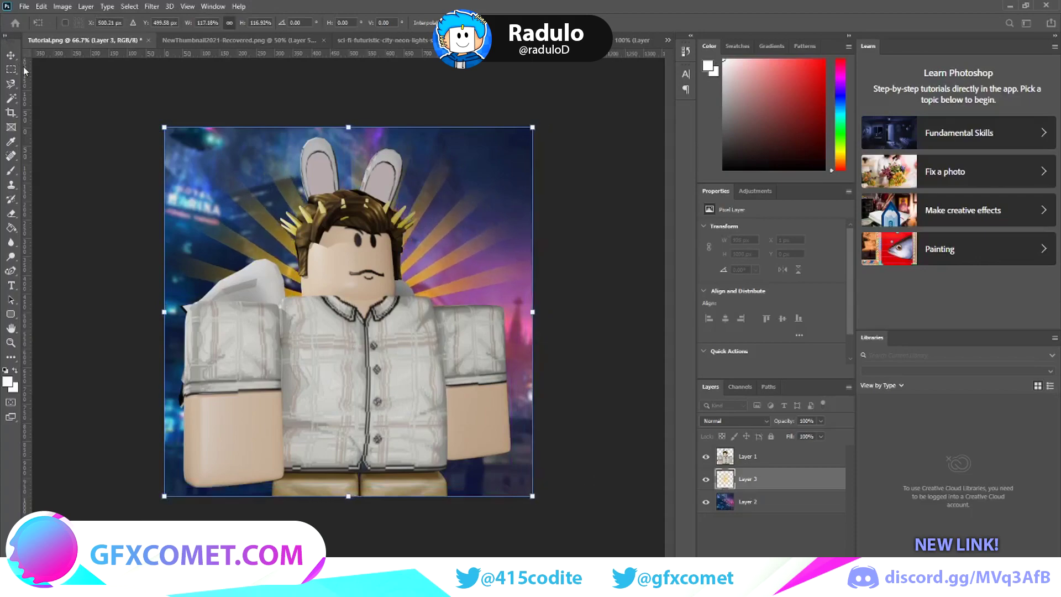
{"action": "left_click", "coordinate": [10, 55]}
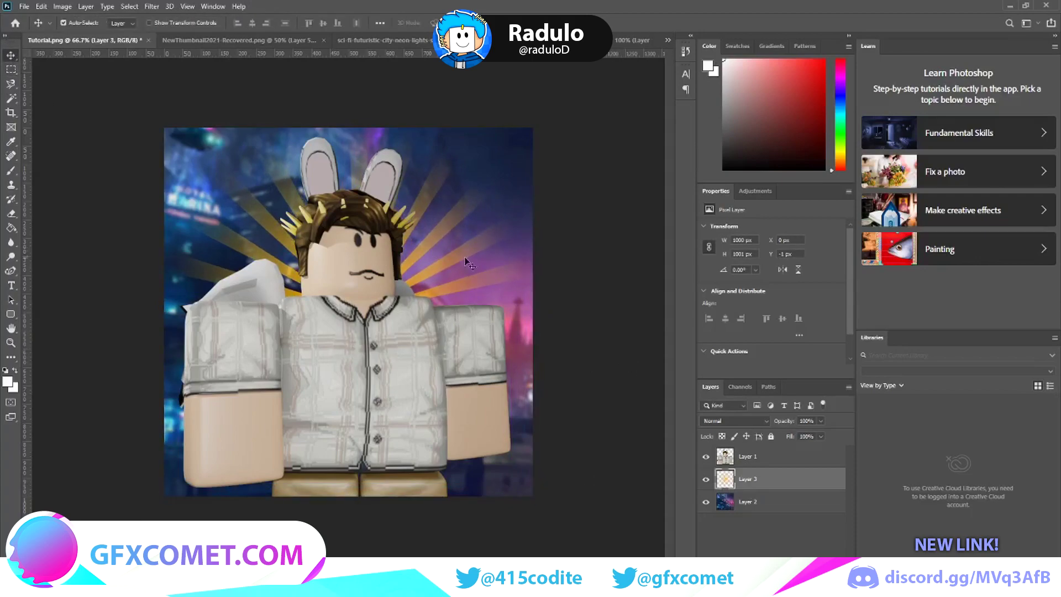
Add a white (ffffff) Color Overlay layer style to the sunrays layer.
{"action": "right_click", "coordinate": [730, 481]}
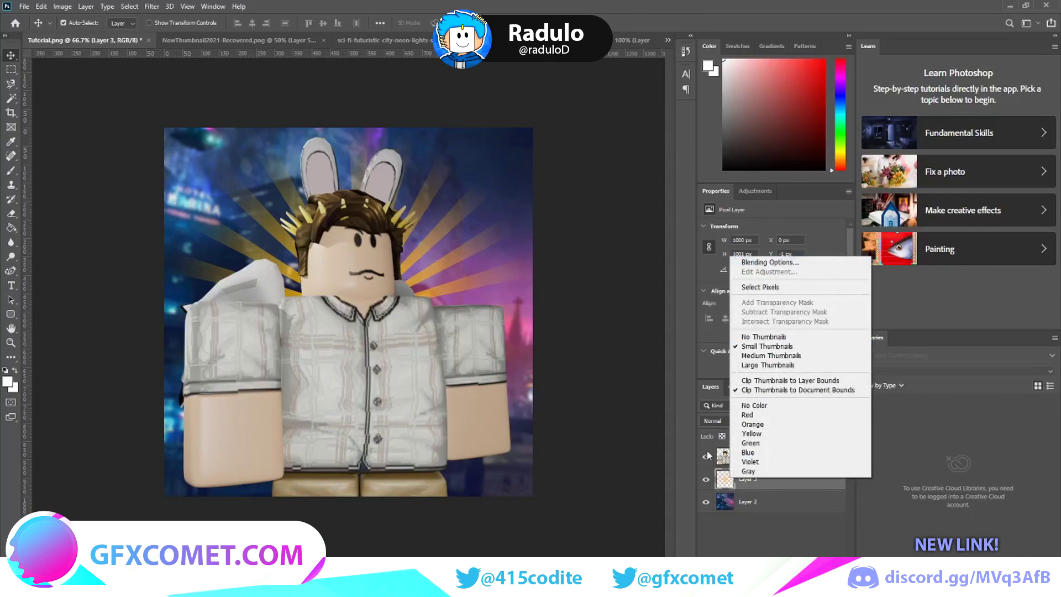
{"action": "left_click", "coordinate": [722, 478]}
{"action": "right_click", "coordinate": [722, 478]}
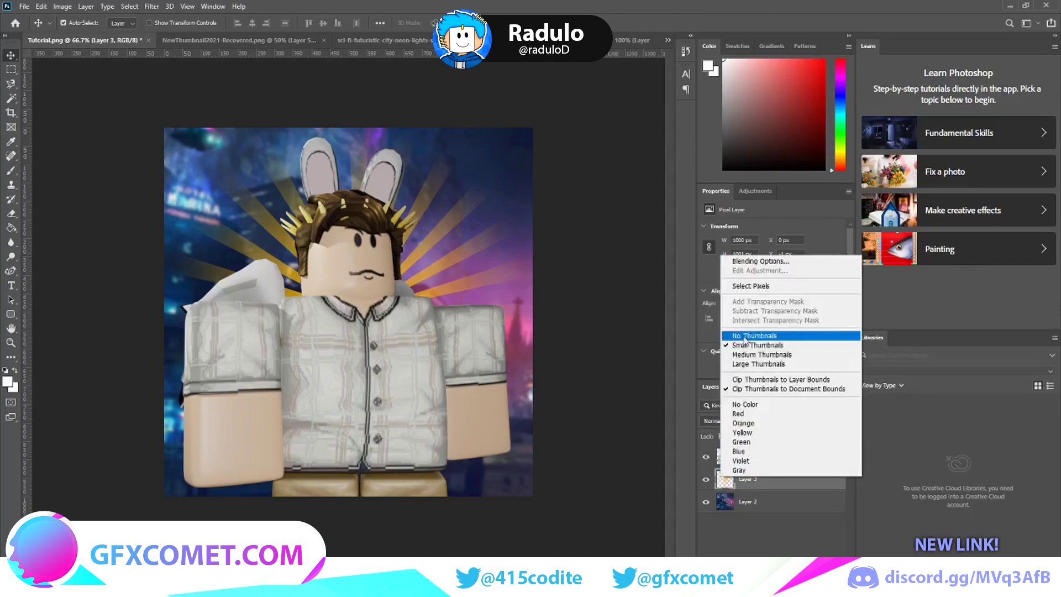
{"action": "left_click", "coordinate": [746, 262]}
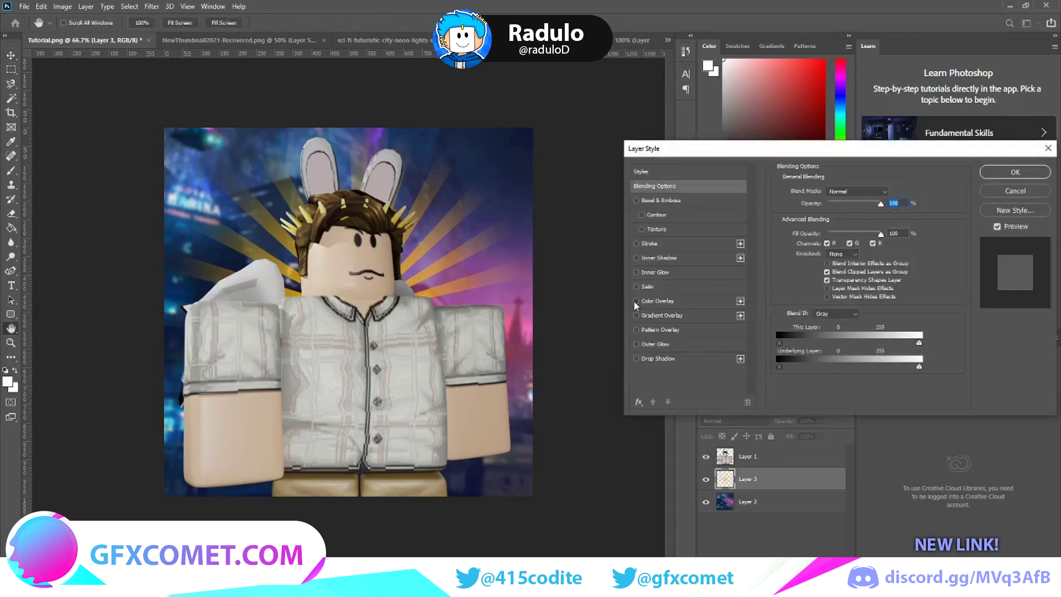
{"action": "left_click", "coordinate": [635, 301]}
{"action": "left_click", "coordinate": [674, 301]}
{"action": "left_click", "coordinate": [892, 193]}
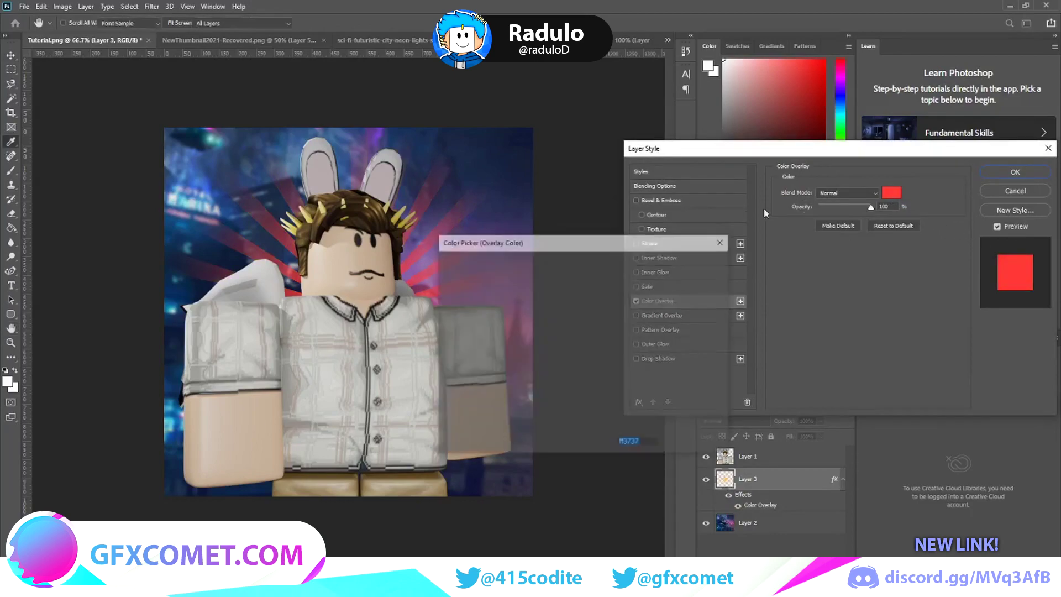
{"action": "type", "text": "ffffff"}
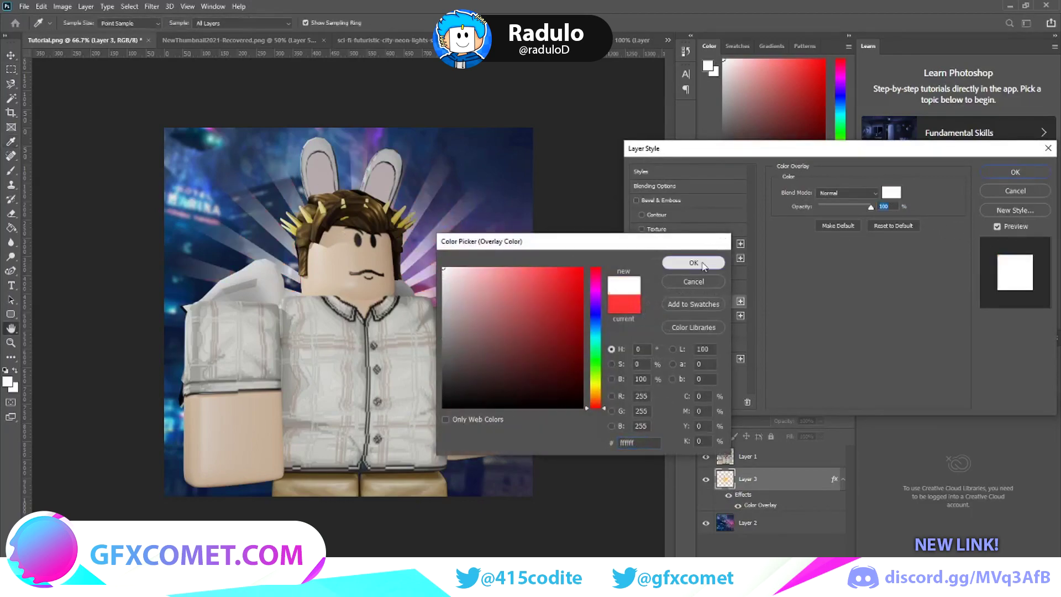
{"action": "left_click", "coordinate": [719, 265]}
{"action": "left_click", "coordinate": [1016, 173]}
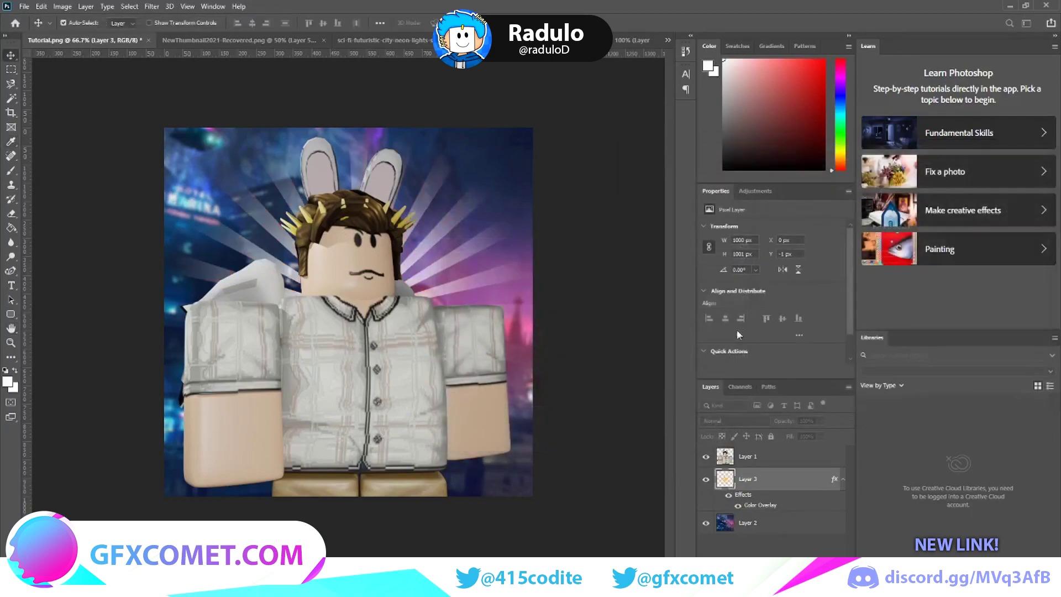
Keep the sunrays layer in Normal blend mode and lower its opacity to 80%.
{"action": "left_click", "coordinate": [726, 421]}
{"action": "scroll", "coordinate": [725, 427], "scroll_direction": "down", "scroll_amount": 1}
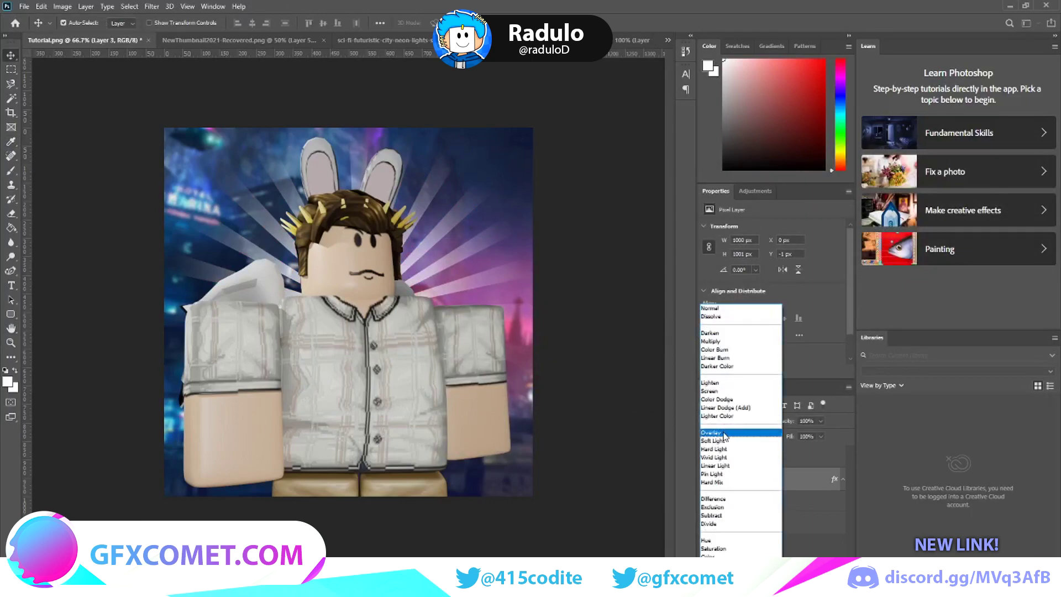
{"action": "left_click", "coordinate": [712, 309]}
{"action": "left_click", "coordinate": [821, 421]}
{"action": "left_click_drag", "start_coordinate": [823, 433], "coordinate": [810, 436]}
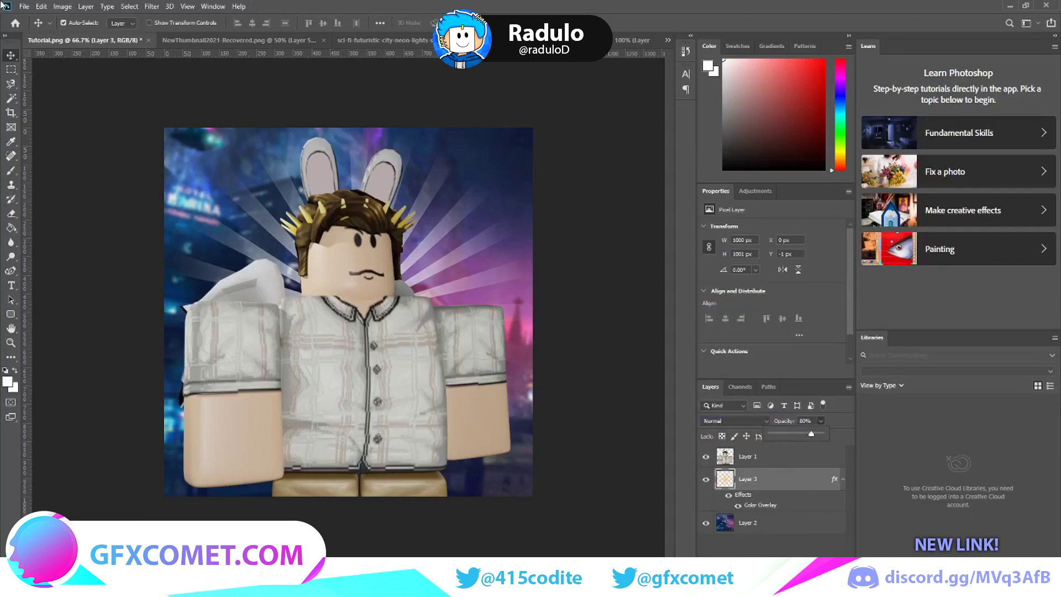
Enlarge the sunrays layer to about 1234 × 1235 px and centre its rays behind the character.
{"action": "key", "text": "ctrl+t"}
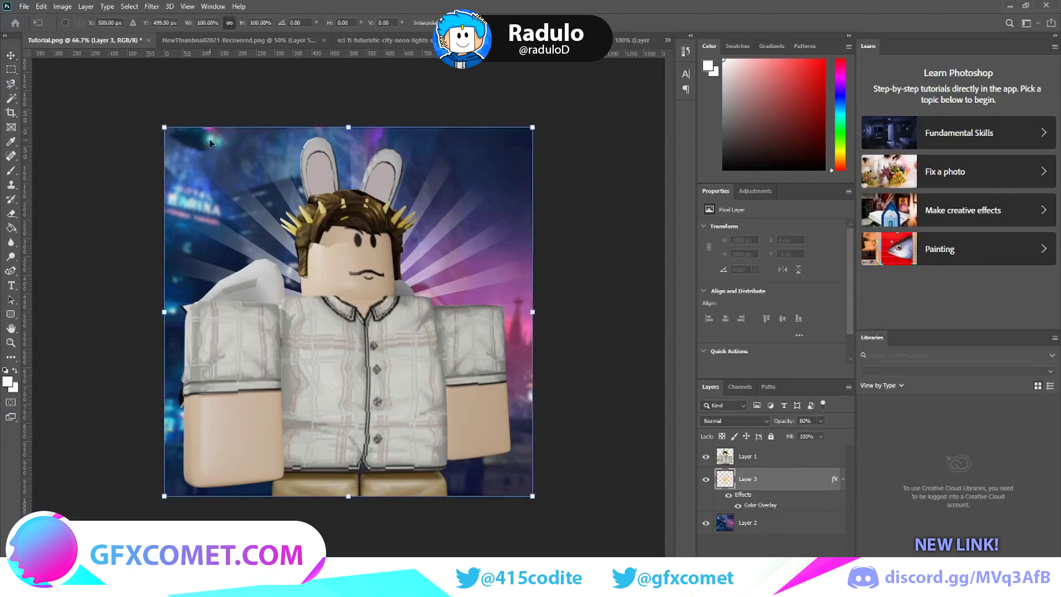
{"action": "left_click_drag", "start_coordinate": [165, 128], "coordinate": [101, 90]}
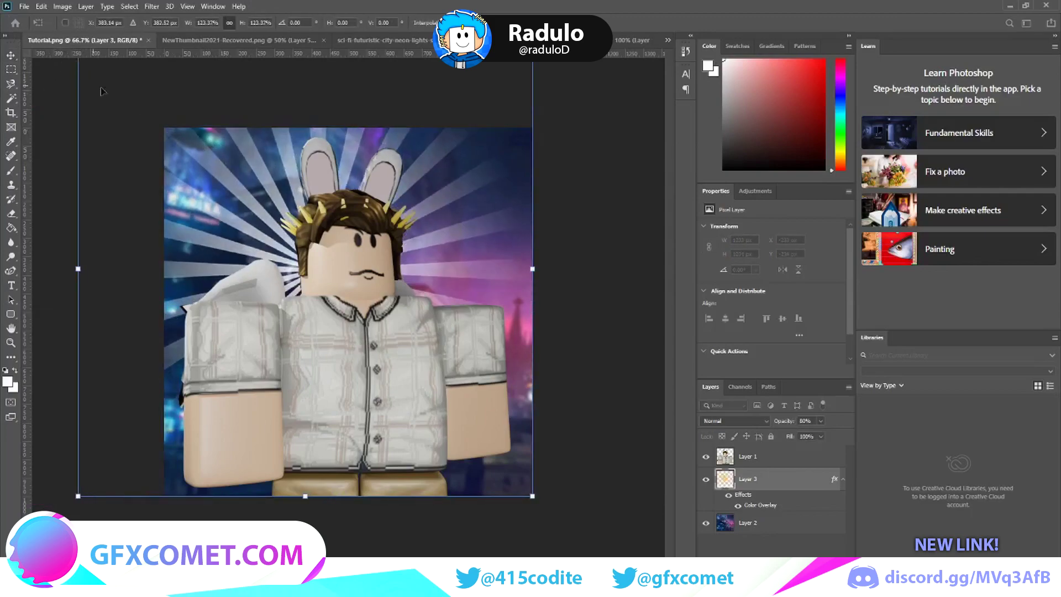
{"action": "left_click_drag", "start_coordinate": [222, 175], "coordinate": [267, 238]}
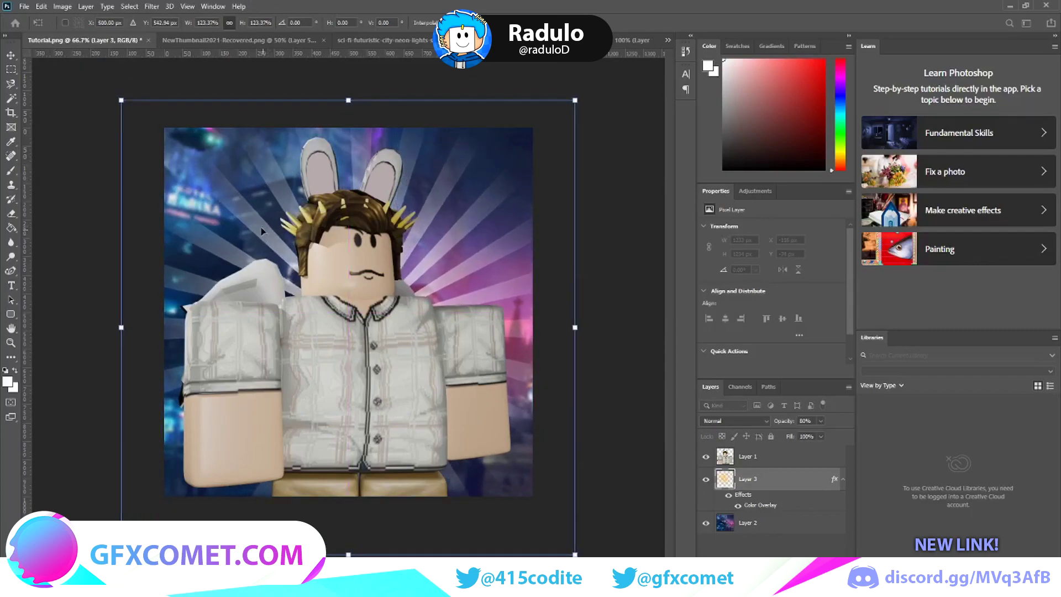
{"action": "left_click", "coordinate": [11, 55]}
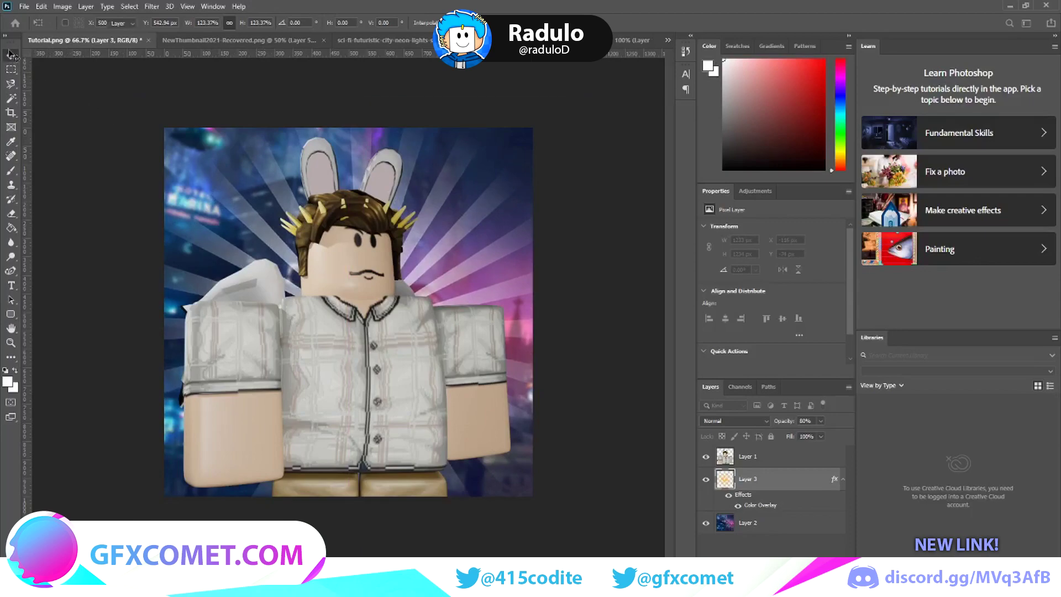
Set the sunrays layer's opacity to about 60%.
{"action": "left_click", "coordinate": [819, 422]}
{"action": "left_click_drag", "start_coordinate": [811, 432], "coordinate": [807, 436]}
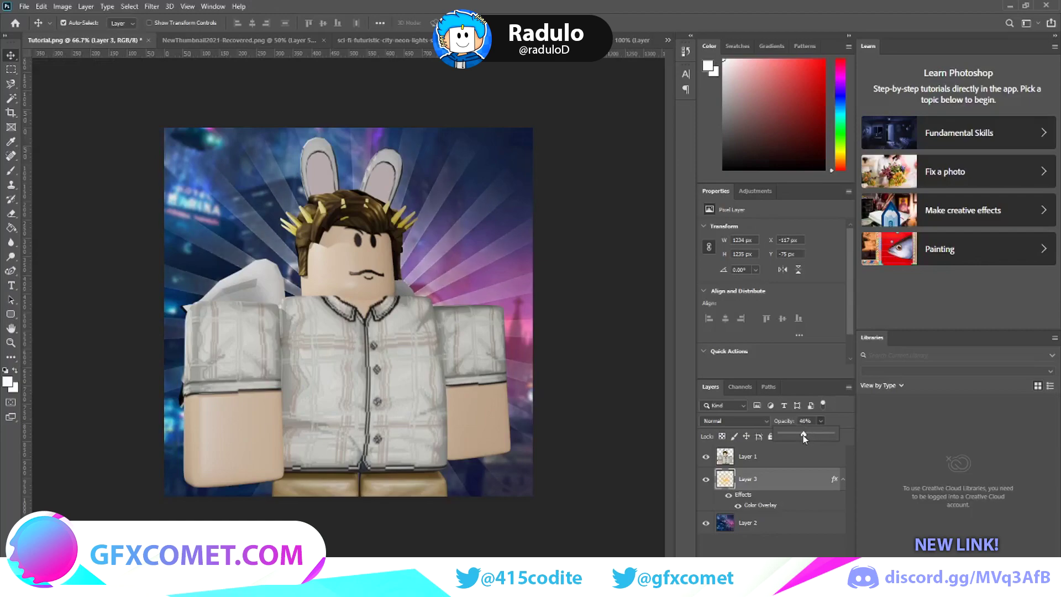
{"action": "left_click_drag", "start_coordinate": [801, 436], "coordinate": [811, 433]}
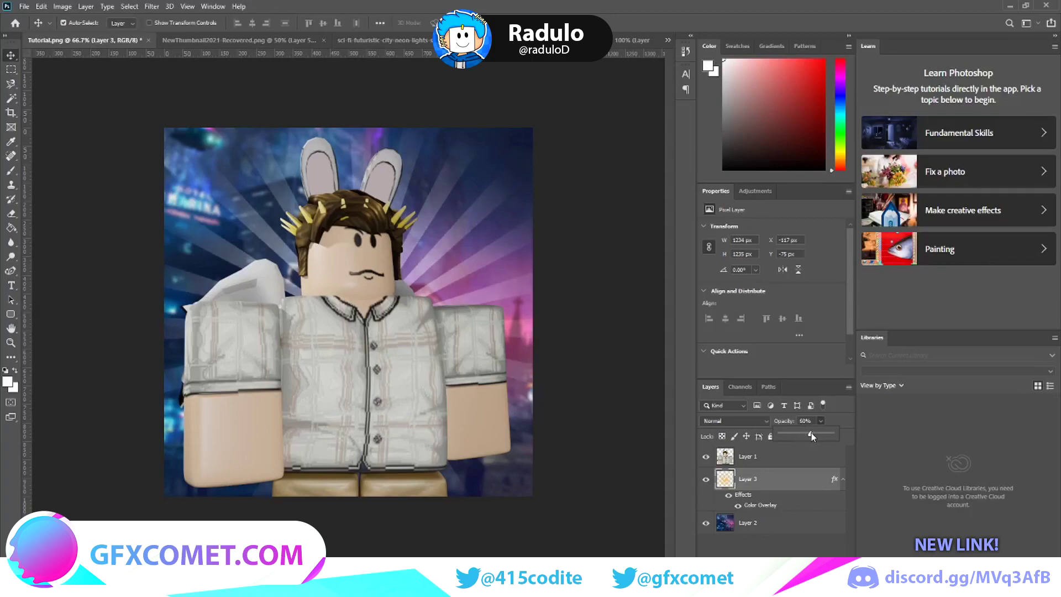
Scale the sunrays layer to about 1156 × 1157 px and reposition it so the rays spread from behind the character's head.
{"action": "key", "text": "ctrl+t"}
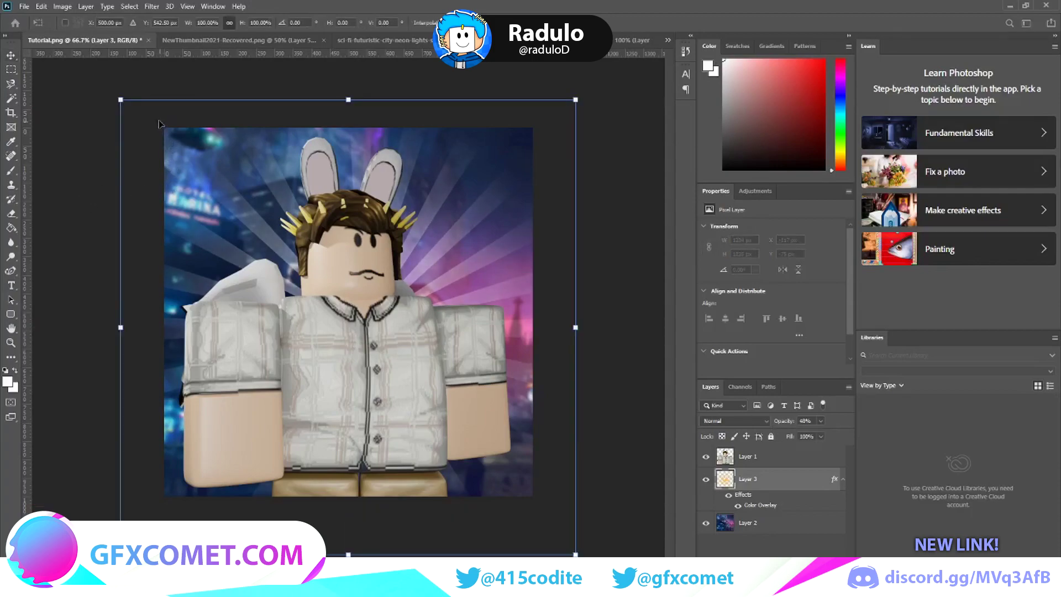
{"action": "left_click_drag", "start_coordinate": [120, 101], "coordinate": [150, 128]}
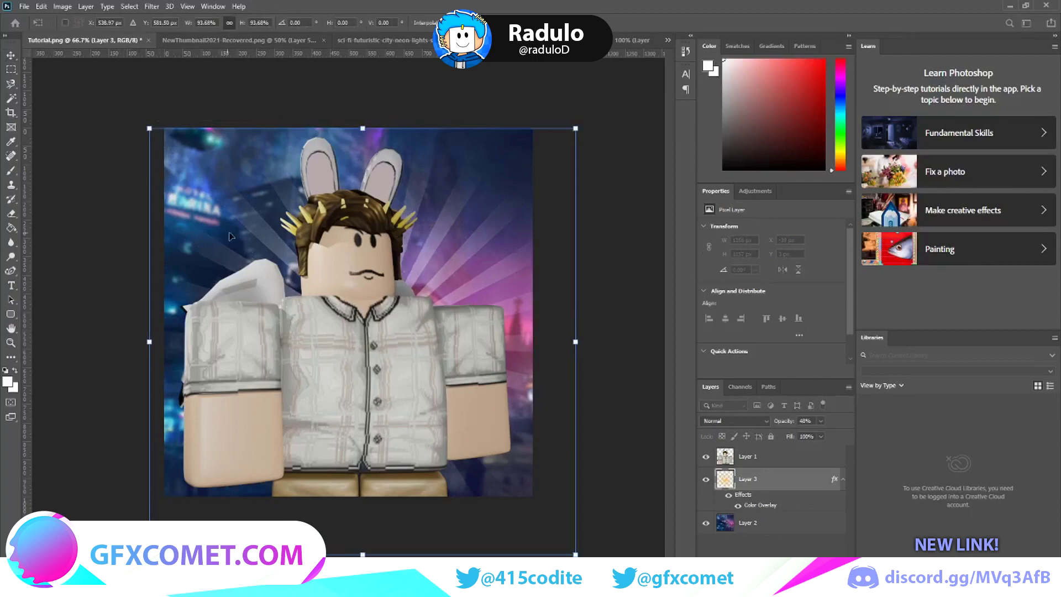
{"action": "mouse_move", "coordinate": [241, 221]}
{"action": "left_mouse_down"}
{"action": "mouse_move", "coordinate": [231, 203]}
{"action": "mouse_move", "coordinate": [232, 214]}
{"action": "left_mouse_up"}
{"action": "left_click", "coordinate": [11, 54]}
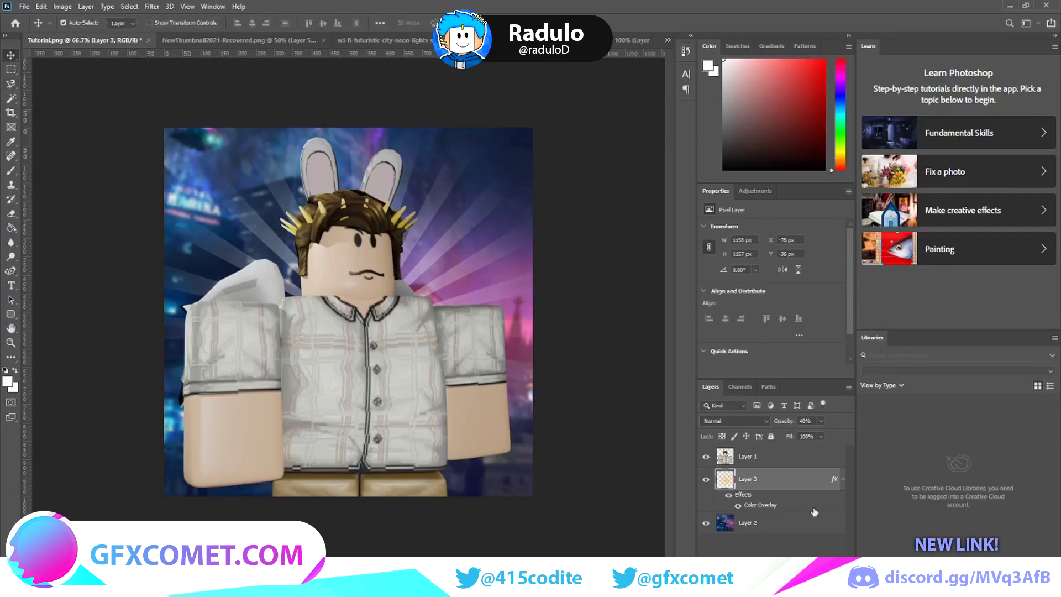
Add a white (ffffff) Outer Glow in Screen mode with 100% opacity to the character layer.
{"action": "left_click", "coordinate": [728, 464]}
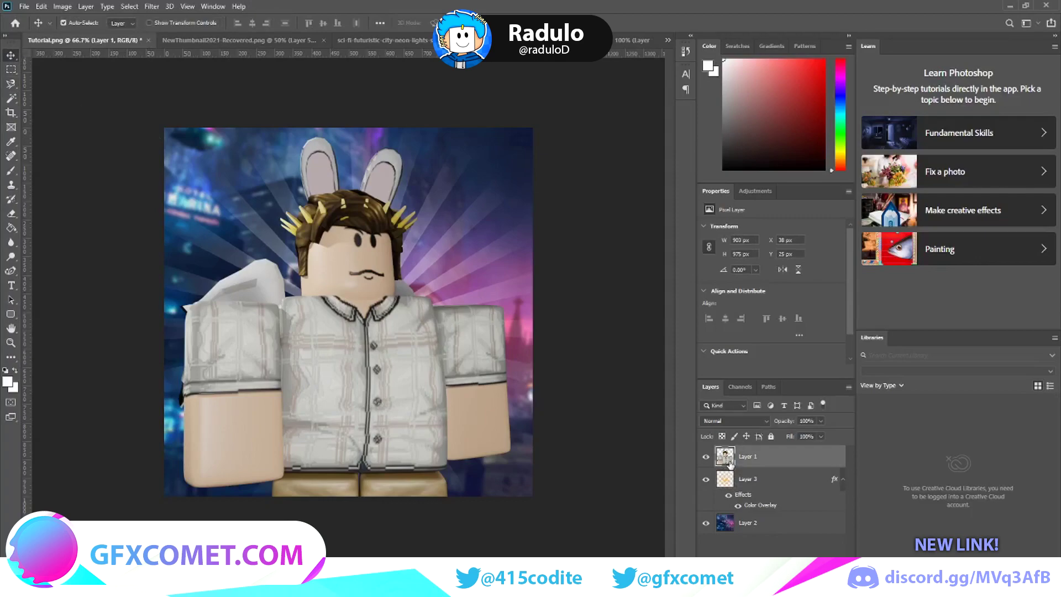
{"action": "right_click", "coordinate": [726, 463]}
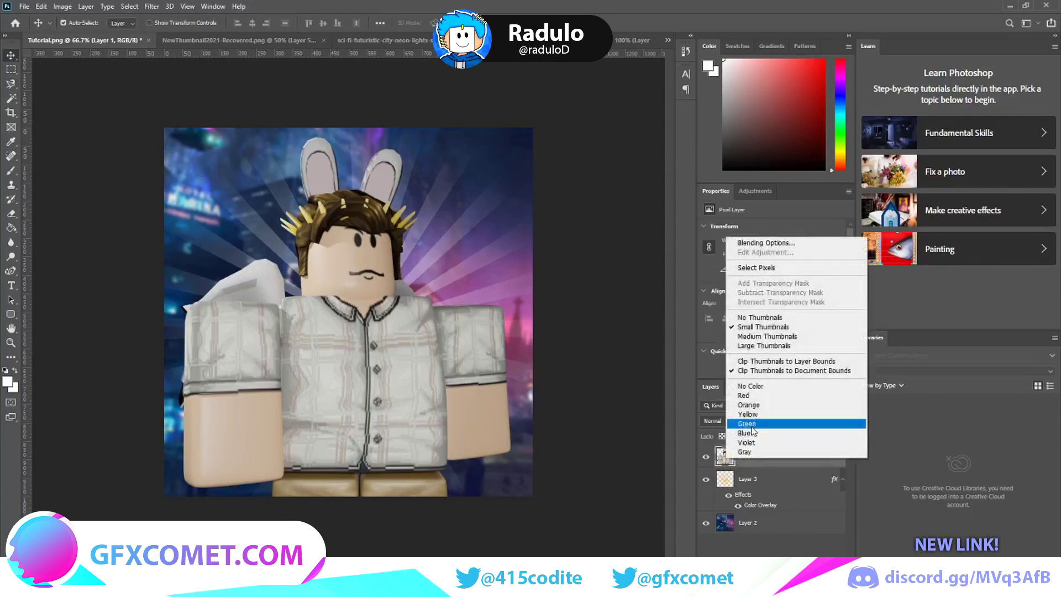
{"action": "left_click", "coordinate": [751, 242]}
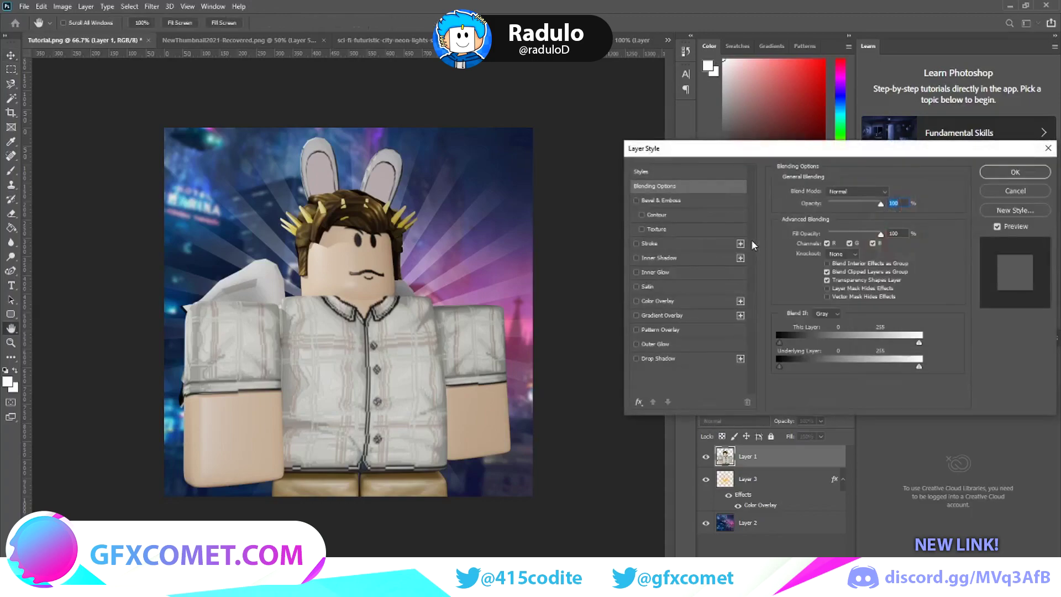
{"action": "left_click", "coordinate": [637, 345]}
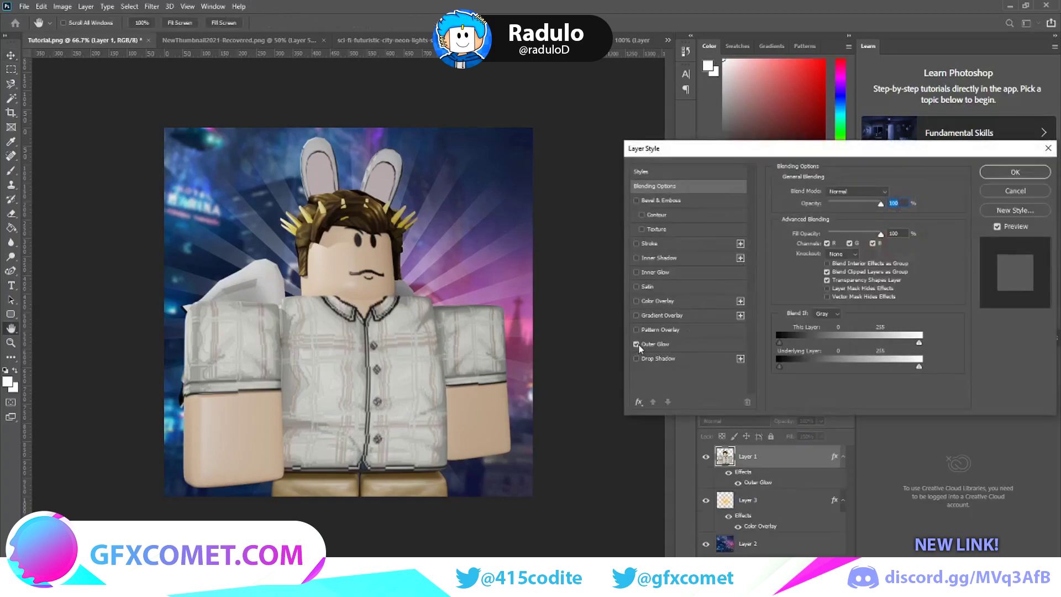
{"action": "left_click", "coordinate": [659, 344]}
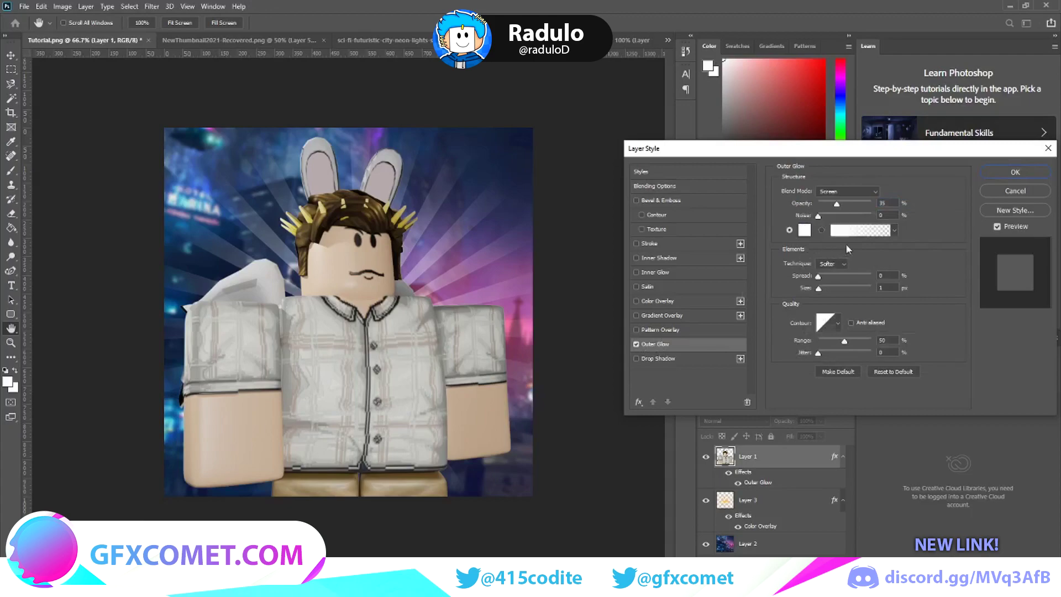
{"action": "left_click", "coordinate": [804, 231]}
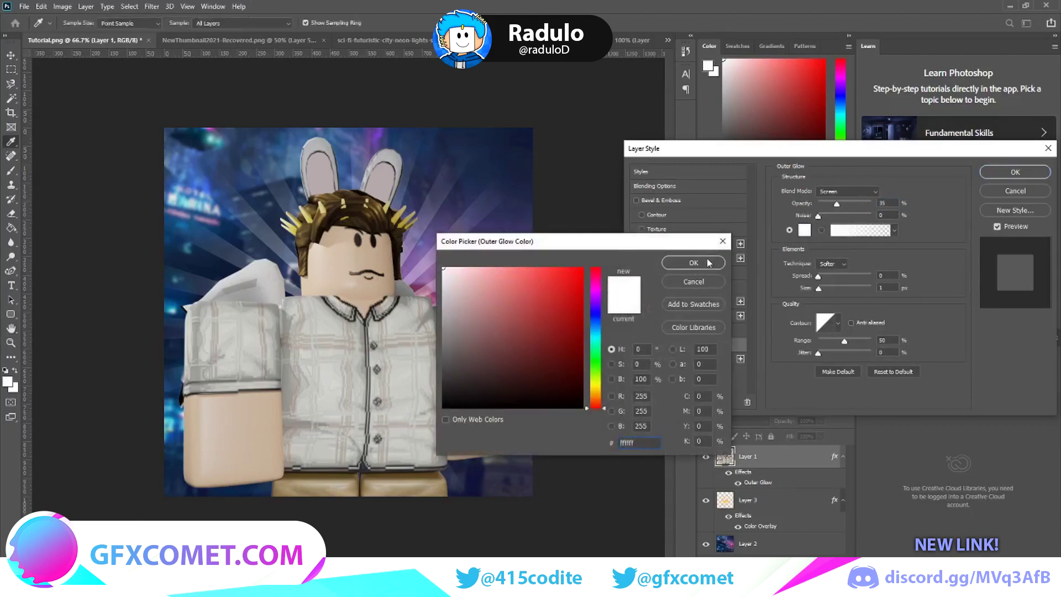
{"action": "left_click", "coordinate": [709, 263]}
{"action": "left_click_drag", "start_coordinate": [845, 203], "coordinate": [895, 200]}
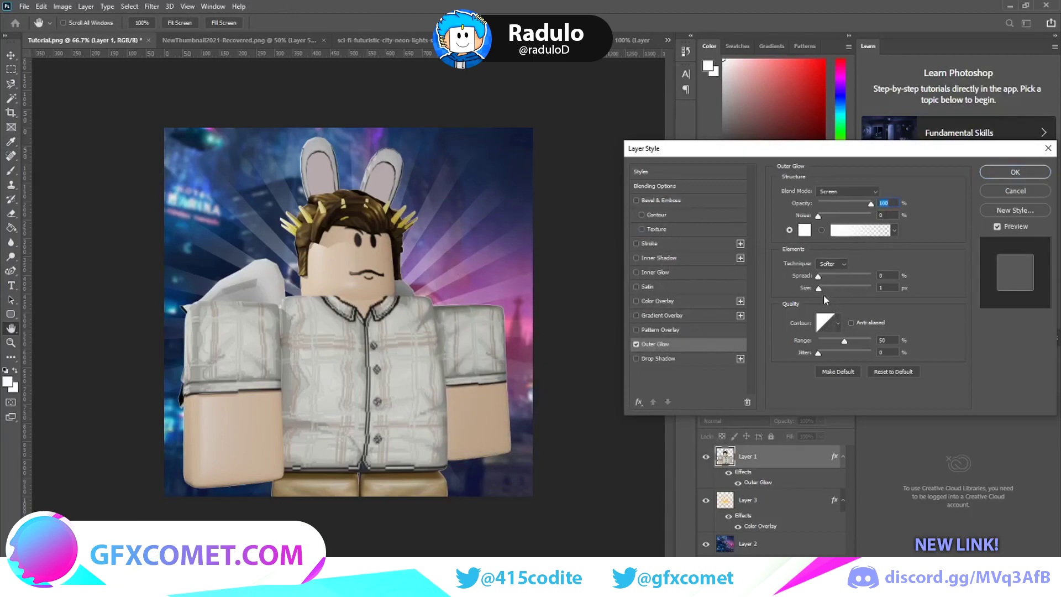
Soften the character's outer glow with a 100% range, 32% opacity and a size of 250 px.
{"action": "left_click_drag", "start_coordinate": [820, 290], "coordinate": [835, 289]}
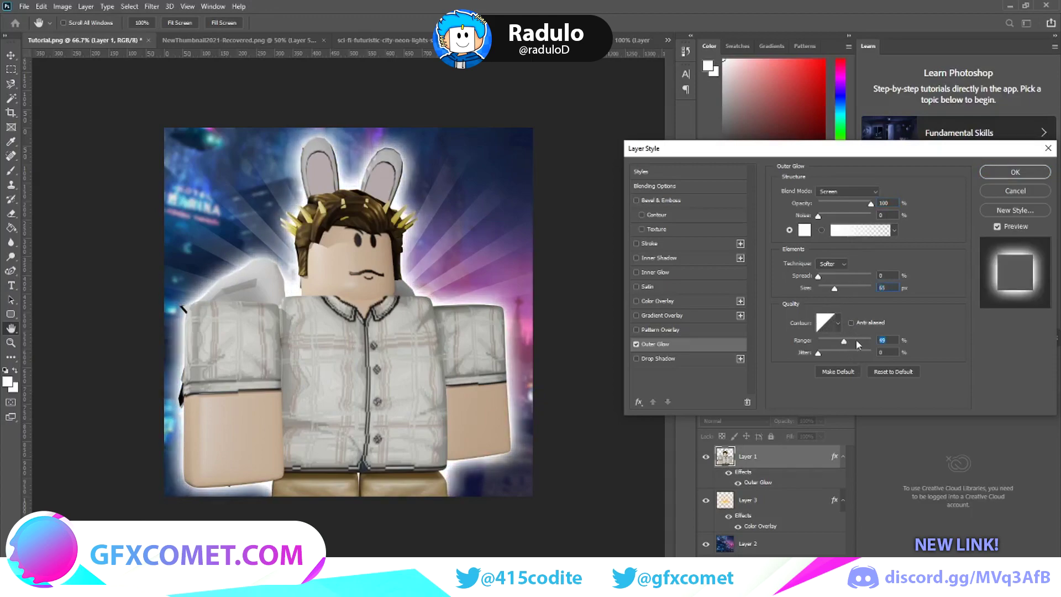
{"action": "left_click_drag", "start_coordinate": [854, 341], "coordinate": [878, 341]}
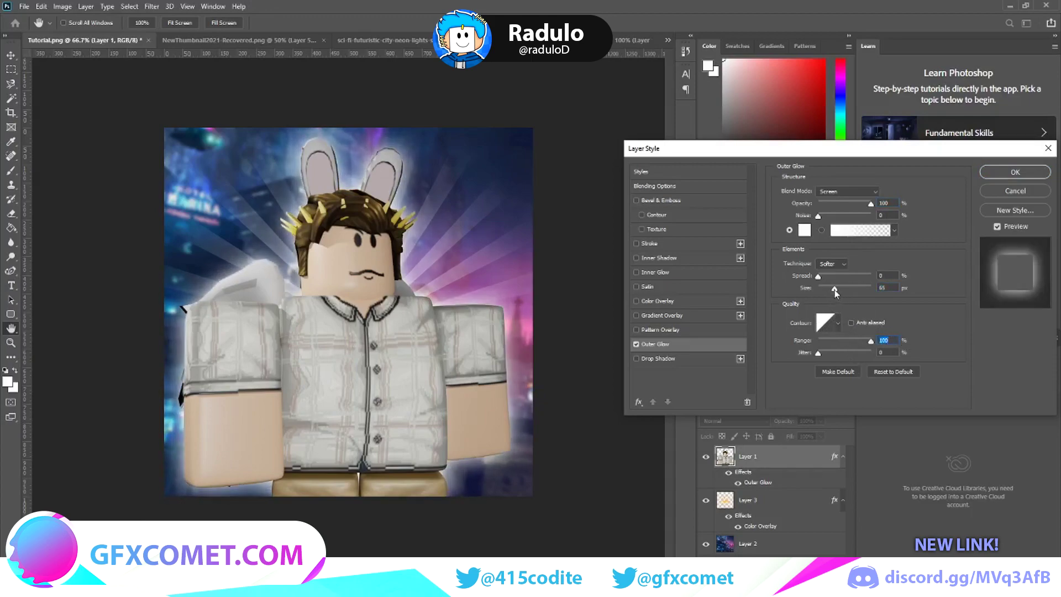
{"action": "left_click_drag", "start_coordinate": [834, 289], "coordinate": [844, 287]}
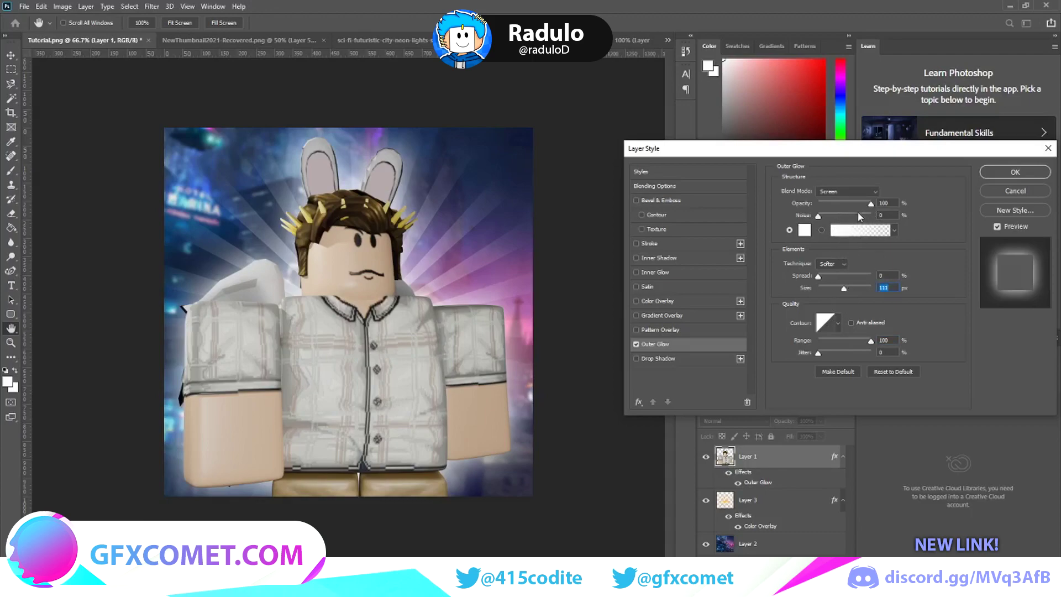
{"action": "left_click_drag", "start_coordinate": [861, 204], "coordinate": [836, 204]}
{"action": "left_click_drag", "start_coordinate": [847, 290], "coordinate": [908, 284]}
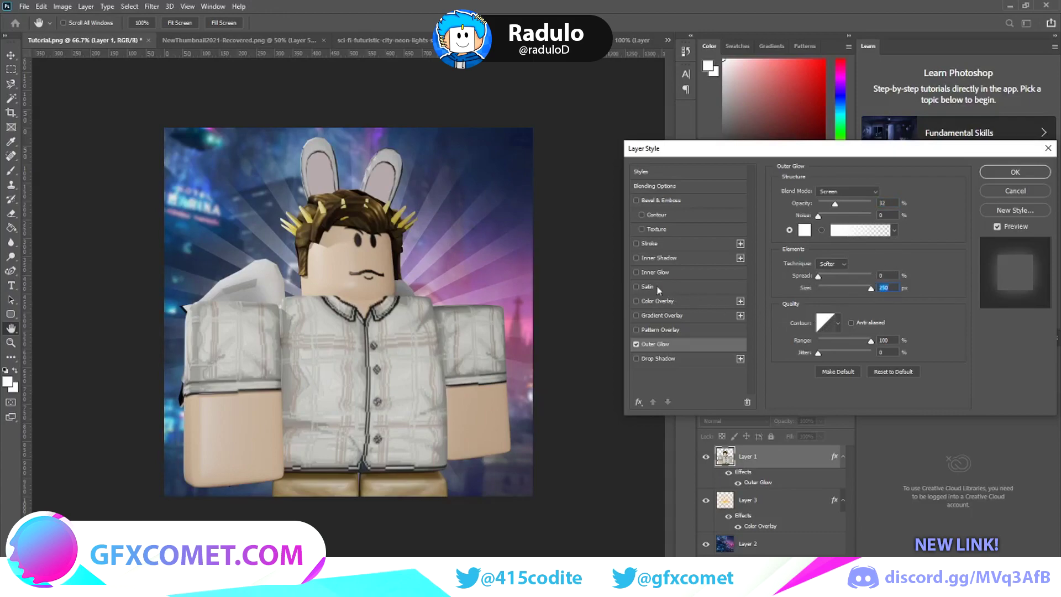
Try the Inner Glow and Stroke effects on the character layer and turn both off again.
{"action": "left_click", "coordinate": [636, 272]}
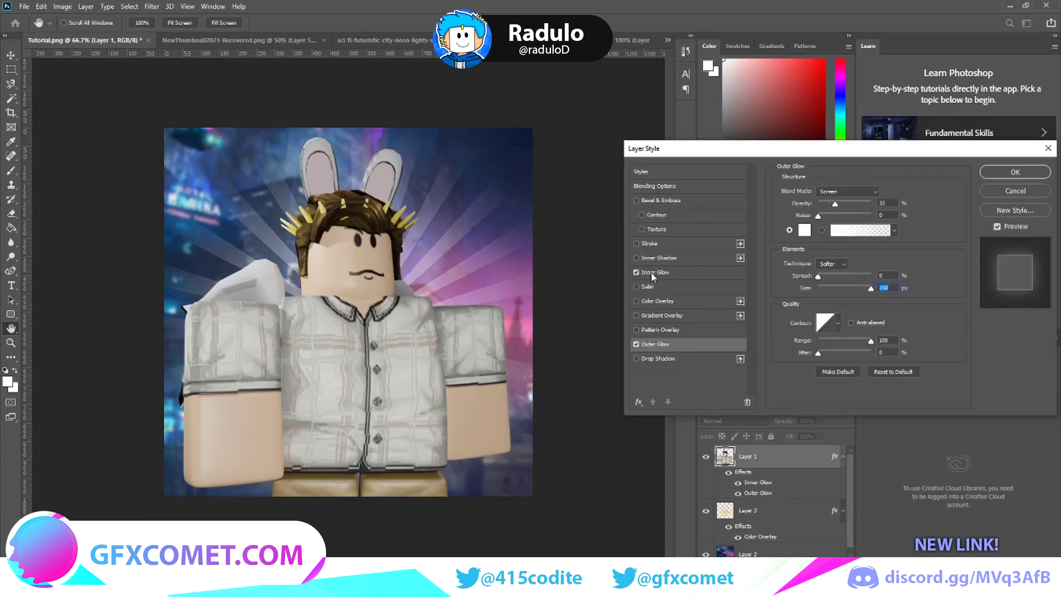
{"action": "left_click", "coordinate": [635, 272]}
{"action": "left_click", "coordinate": [636, 244]}
{"action": "left_click", "coordinate": [642, 244]}
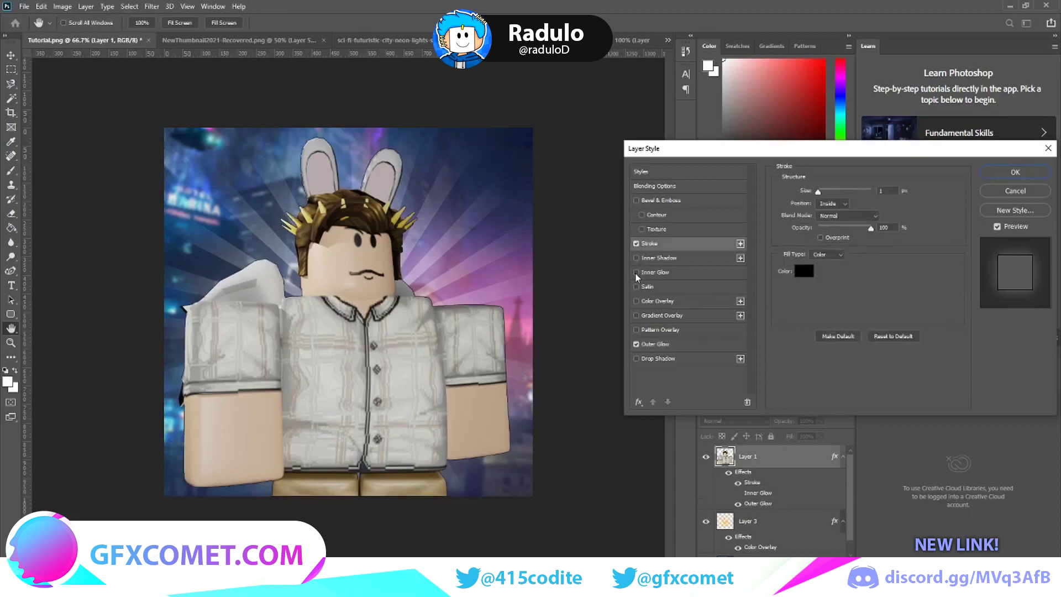
{"action": "left_click", "coordinate": [636, 244]}
Give the character layer a near-white (f4f4f4) Inner Glow with a size of about 81 px.
{"action": "left_click", "coordinate": [637, 272]}
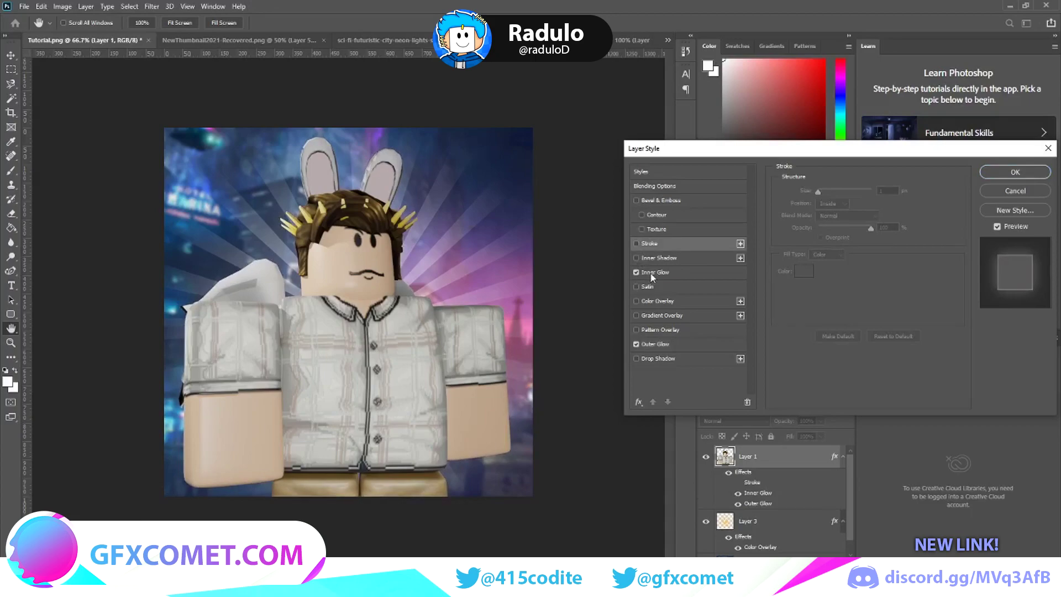
{"action": "left_click", "coordinate": [648, 272]}
{"action": "left_click", "coordinate": [805, 230]}
{"action": "left_click", "coordinate": [327, 219]}
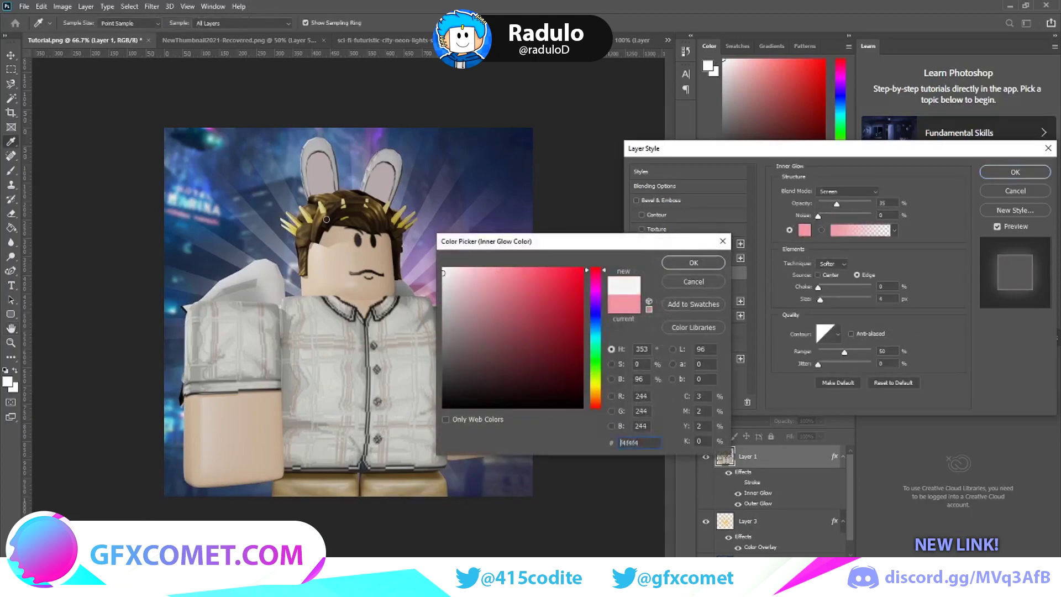
{"action": "left_click", "coordinate": [695, 263]}
{"action": "left_click_drag", "start_coordinate": [823, 300], "coordinate": [838, 304]}
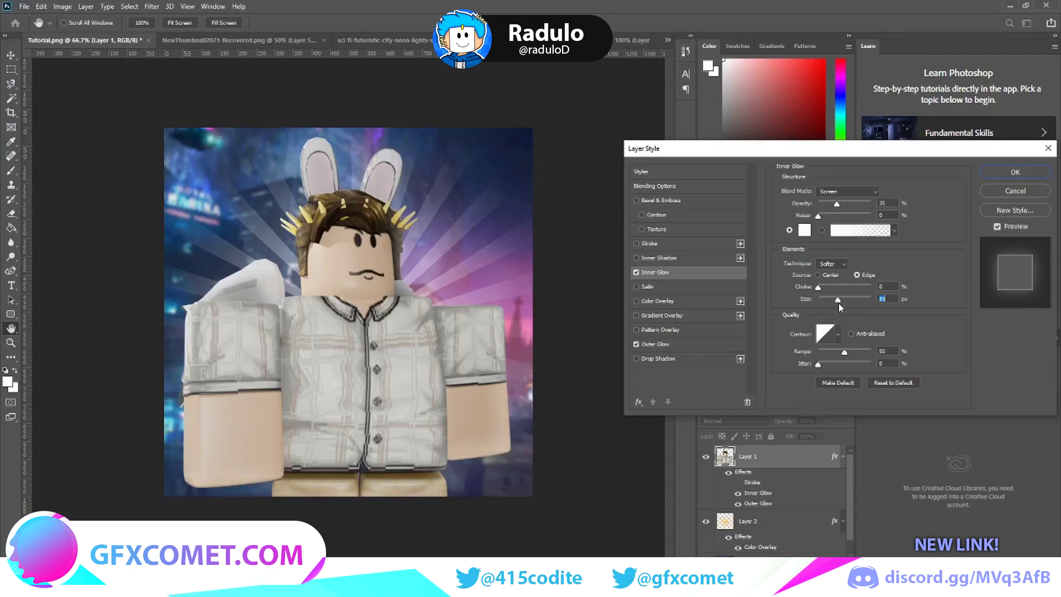
Try a white (ffffff) Outside stroke of about 7 px on the character layer, and discard all its layer style changes.
{"action": "left_click", "coordinate": [638, 245]}
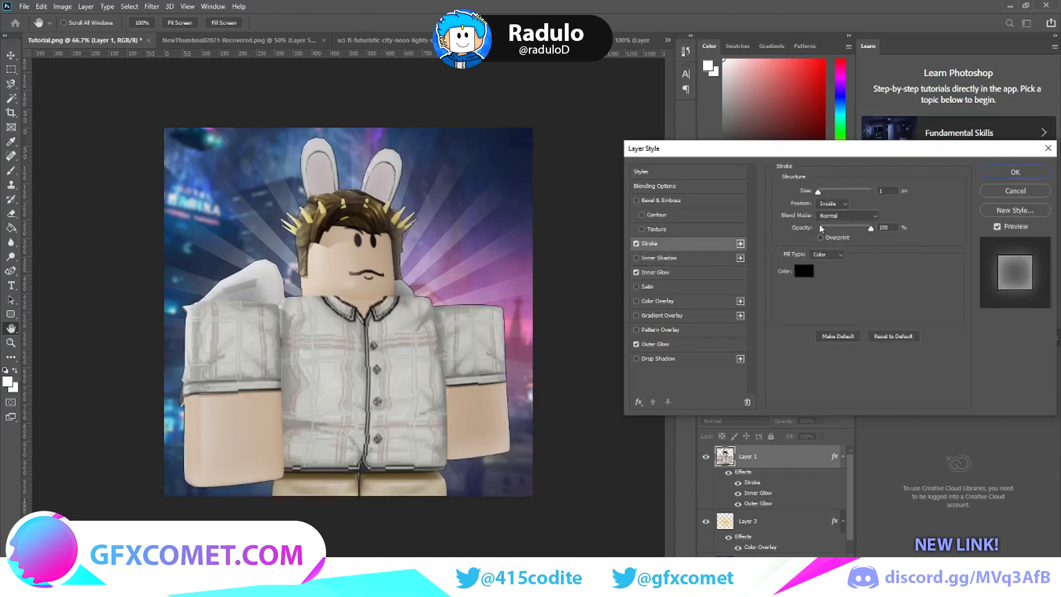
{"action": "left_click", "coordinate": [833, 204]}
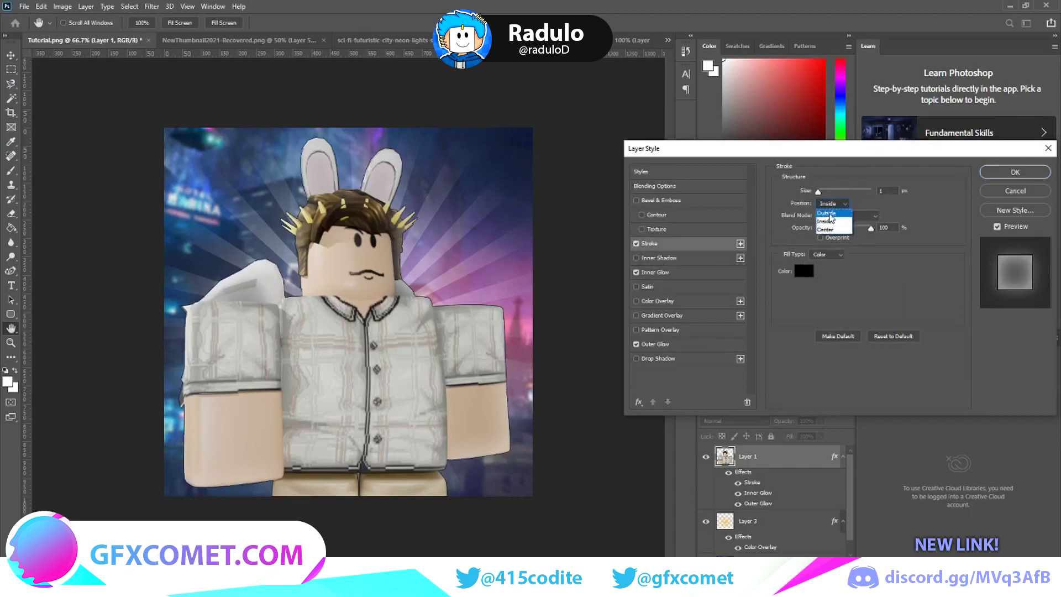
{"action": "left_click", "coordinate": [828, 214]}
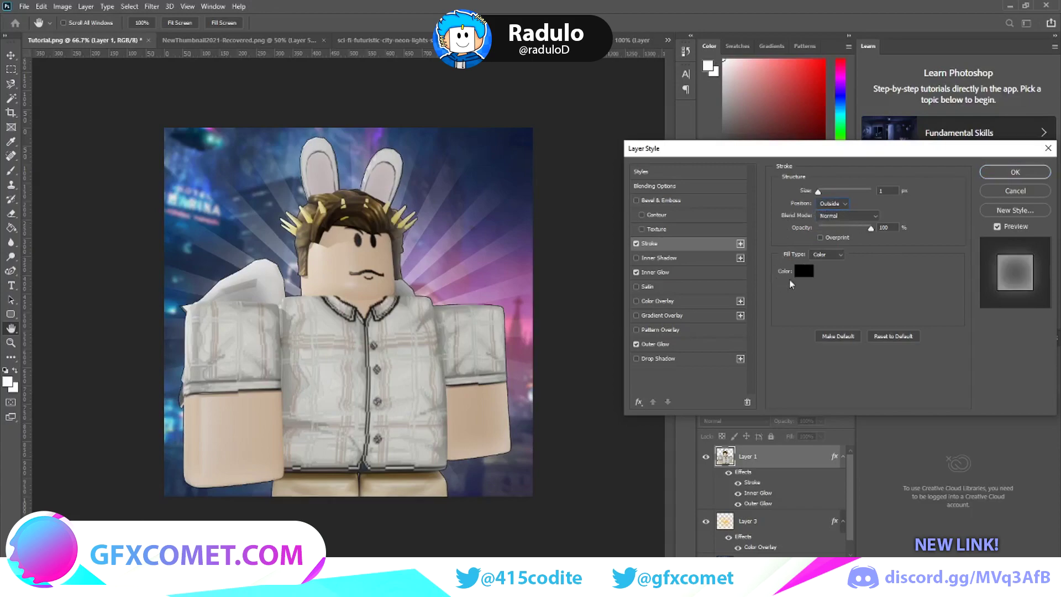
{"action": "left_click", "coordinate": [808, 271]}
{"action": "type", "text": "ffffff"}
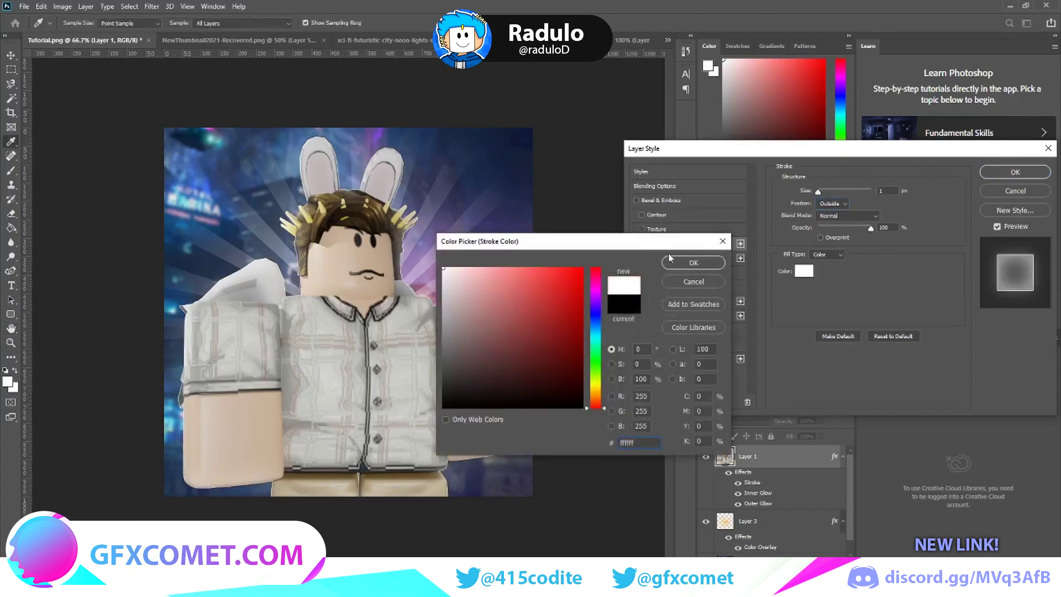
{"action": "left_click", "coordinate": [701, 264]}
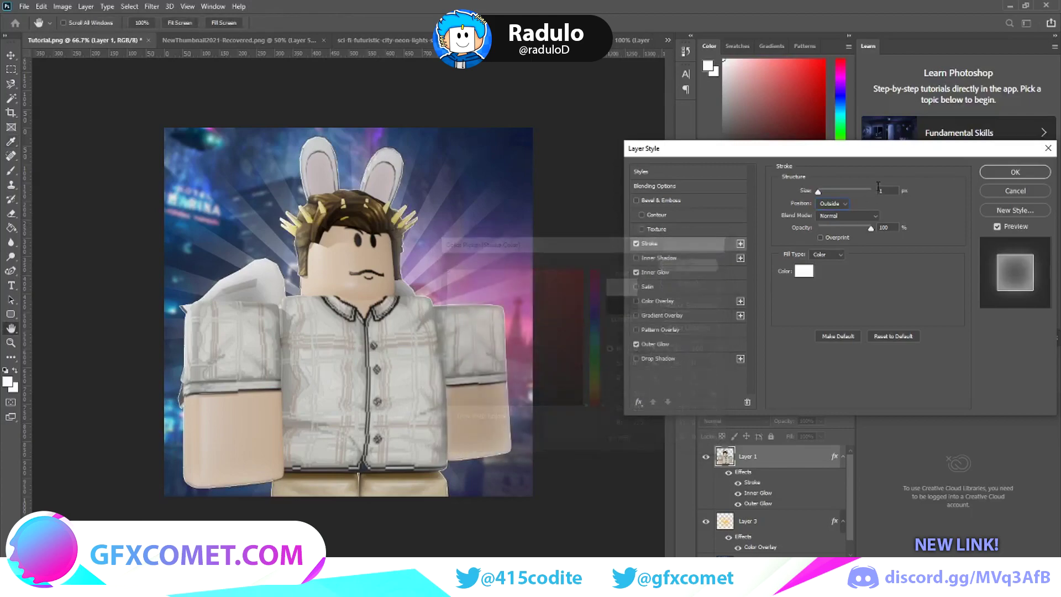
{"action": "left_click_drag", "start_coordinate": [822, 192], "coordinate": [824, 197]}
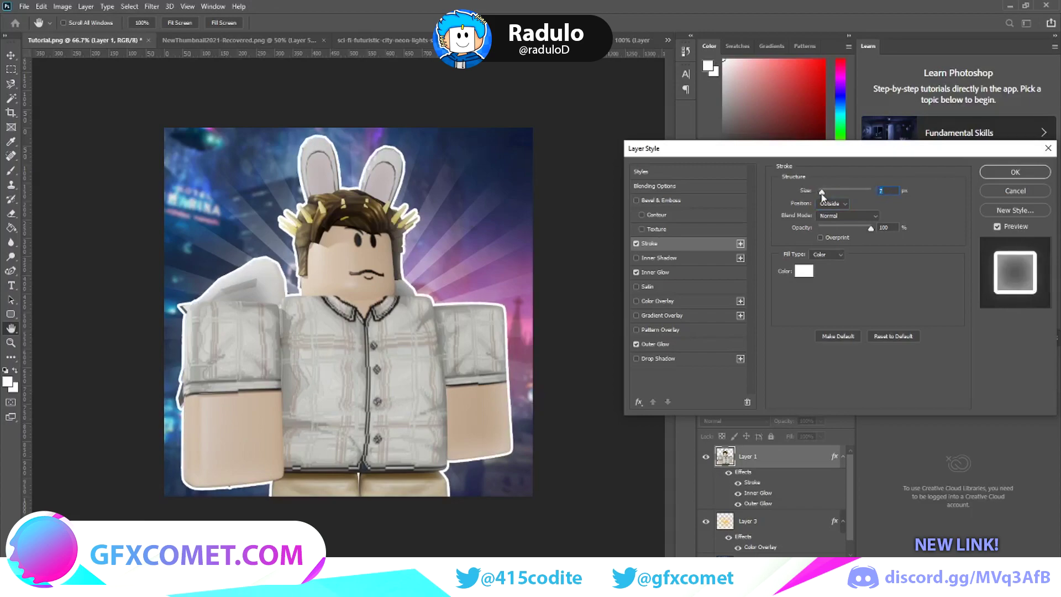
{"action": "left_click", "coordinate": [636, 243]}
{"action": "left_click", "coordinate": [1004, 192]}
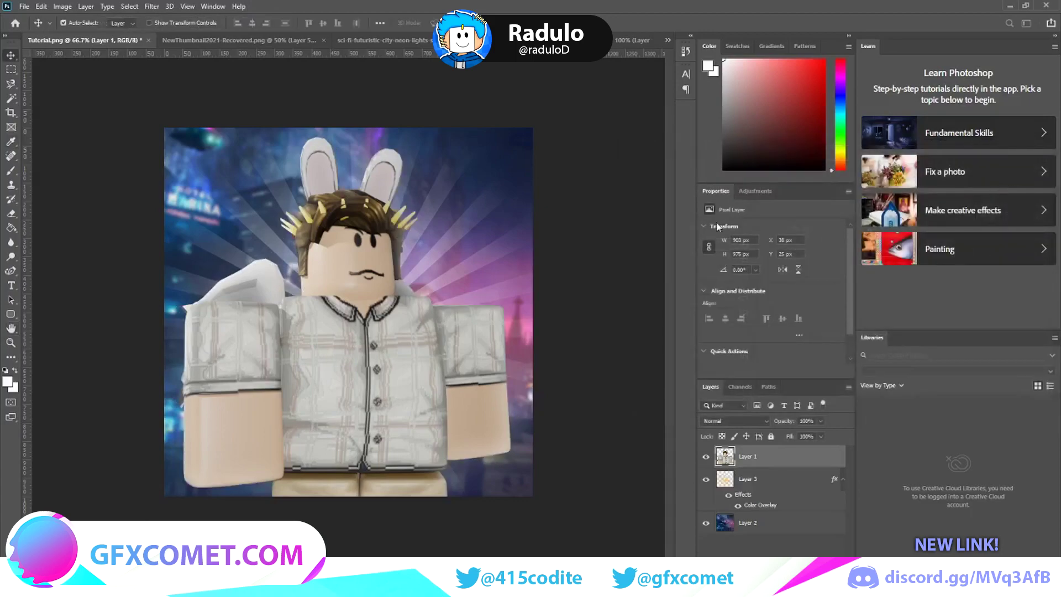
Apply a white Outer Glow to the character layer with a size of 250 px and a range of 100%.
{"action": "right_click", "coordinate": [720, 462]}
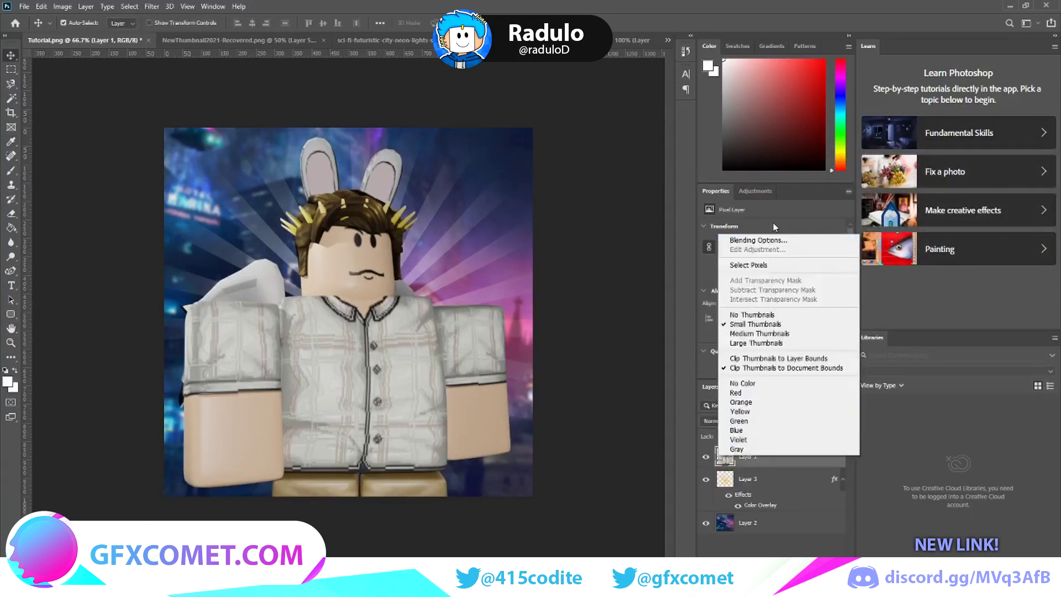
{"action": "left_click", "coordinate": [764, 239]}
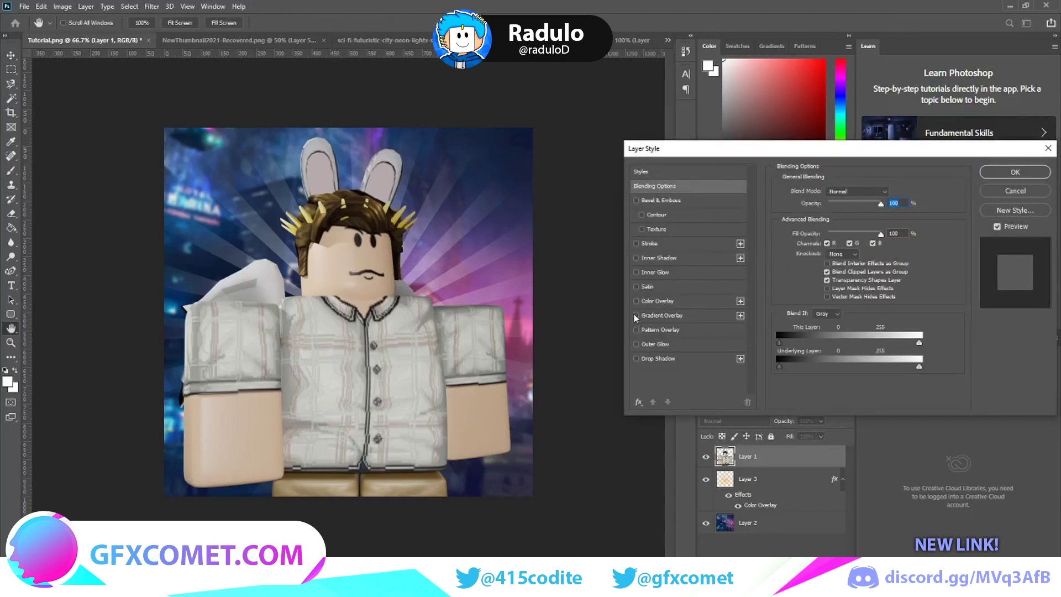
{"action": "left_click", "coordinate": [636, 344]}
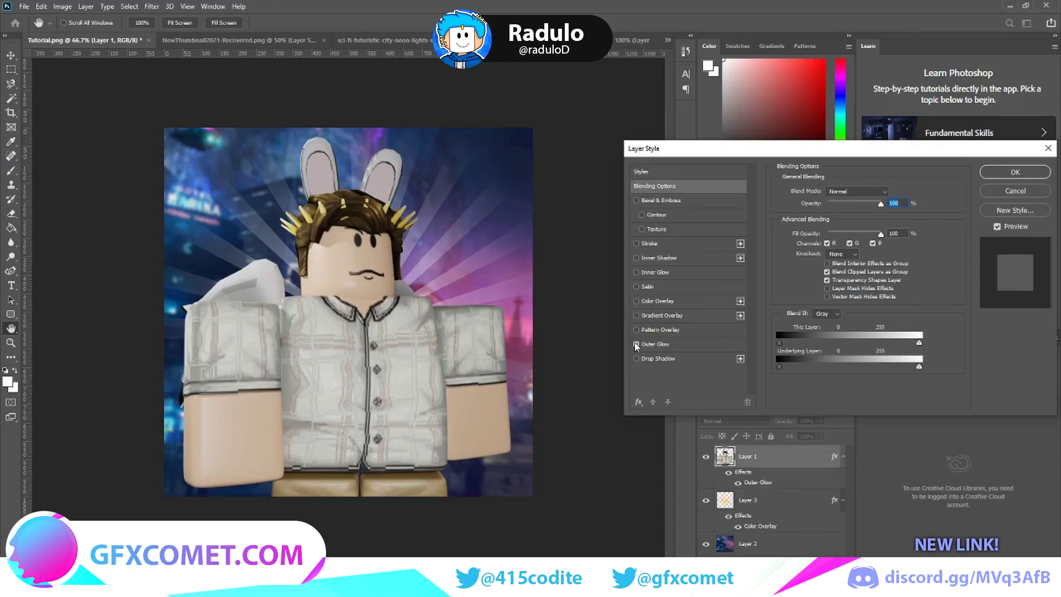
{"action": "left_click", "coordinate": [653, 344]}
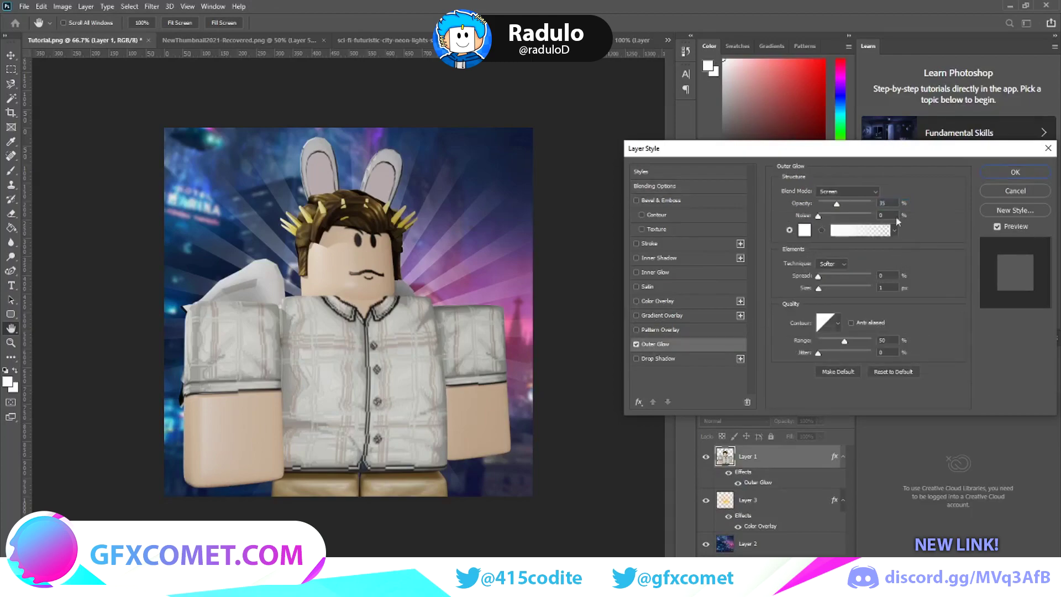
{"action": "left_click_drag", "start_coordinate": [822, 288], "coordinate": [854, 290]}
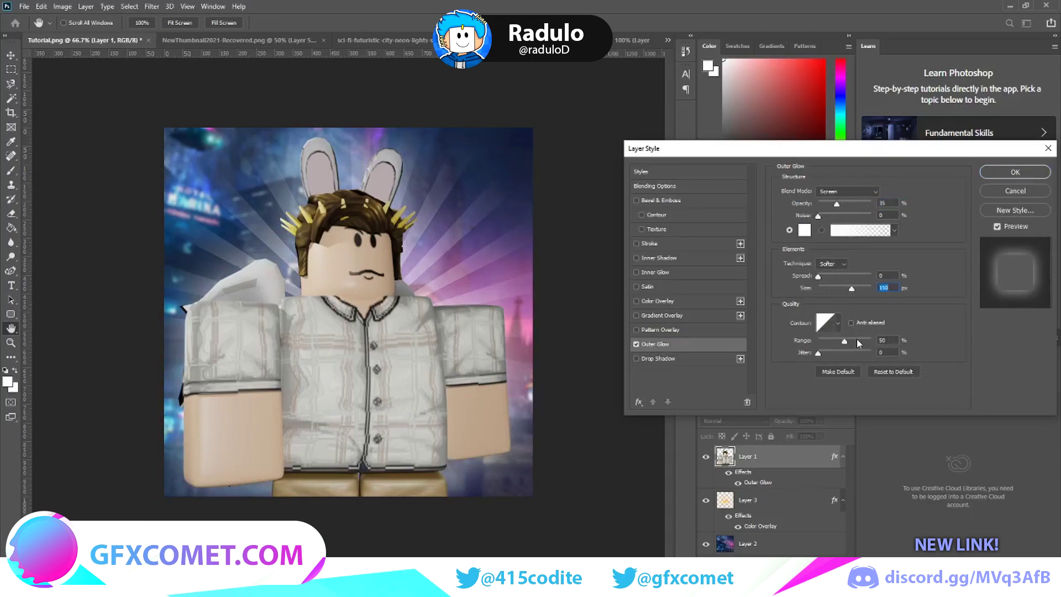
{"action": "left_click_drag", "start_coordinate": [859, 343], "coordinate": [911, 340]}
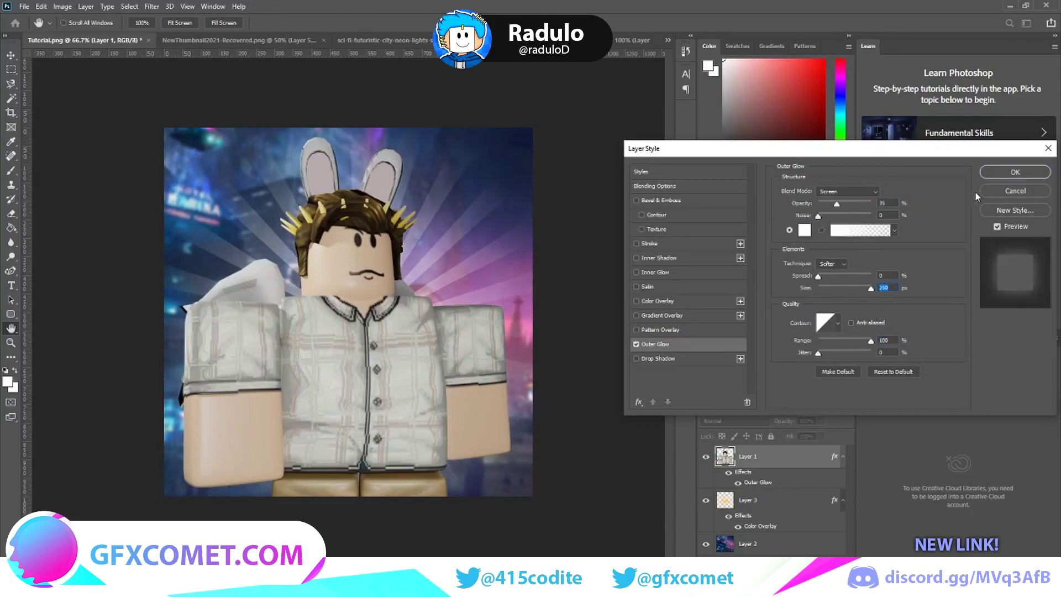
{"action": "left_click", "coordinate": [1001, 176]}
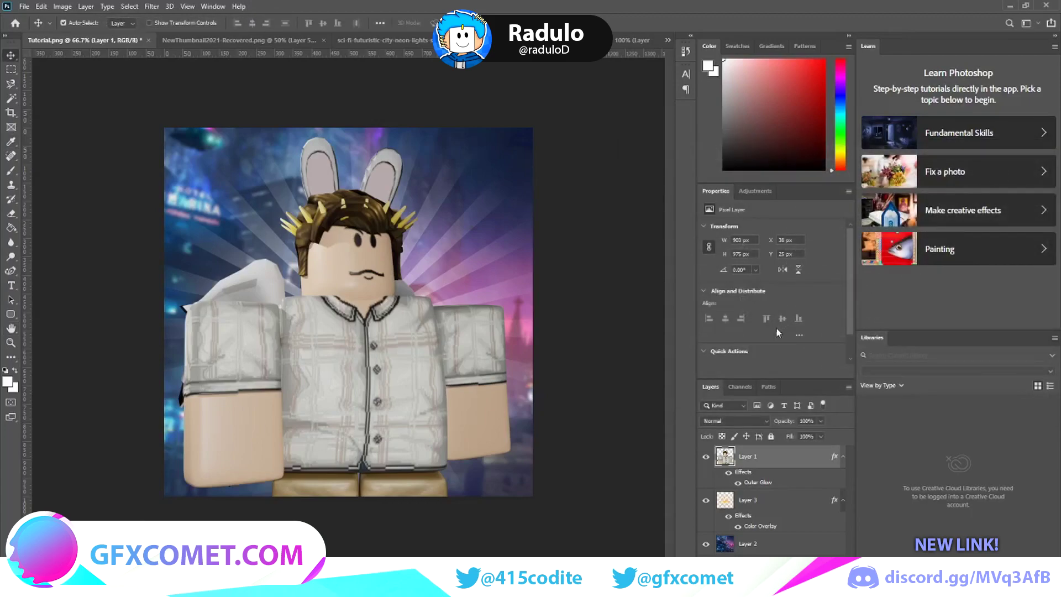
Group all the layers and add a new empty layer above, clipped to the group.
{"action": "left_click", "coordinate": [774, 545], "text": "shift"}
{"action": "key", "text": "ctrl+g"}
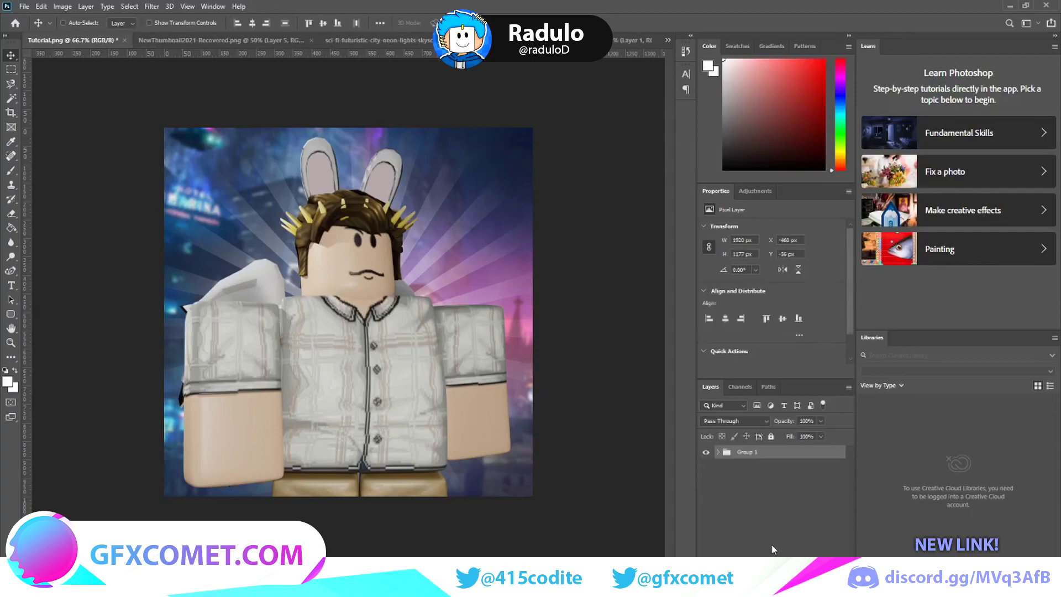
{"action": "key", "text": "ctrl+shift+alt+n"}
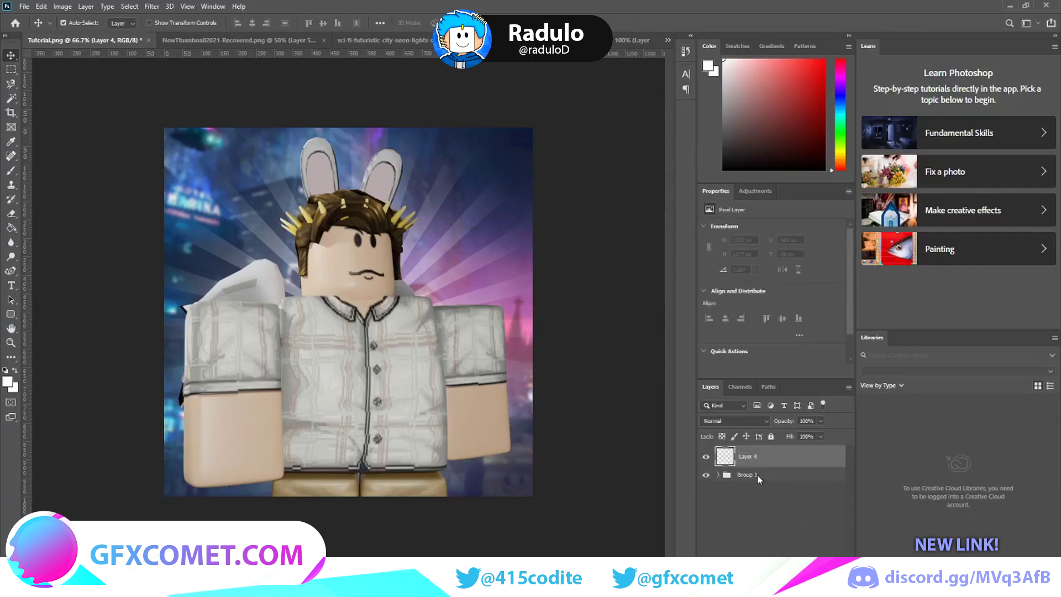
{"action": "right_click", "coordinate": [747, 454]}
{"action": "left_click", "coordinate": [786, 330]}
Set up a soft Brush of 222 px with black (000000) as the foreground color.
{"action": "left_click", "coordinate": [11, 171]}
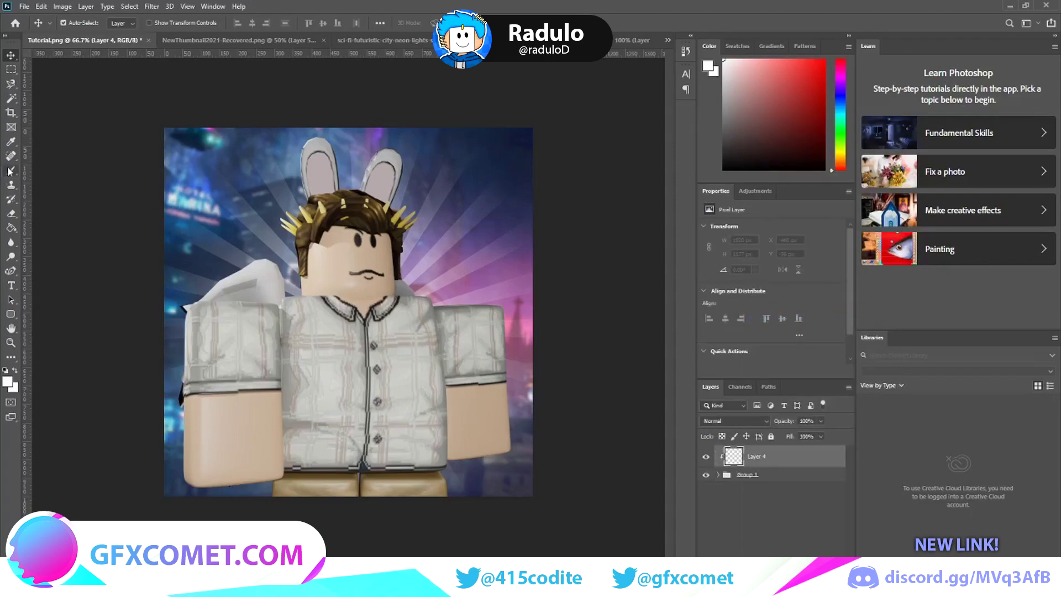
{"action": "right_click", "coordinate": [210, 132]}
{"action": "right_click", "coordinate": [194, 157]}
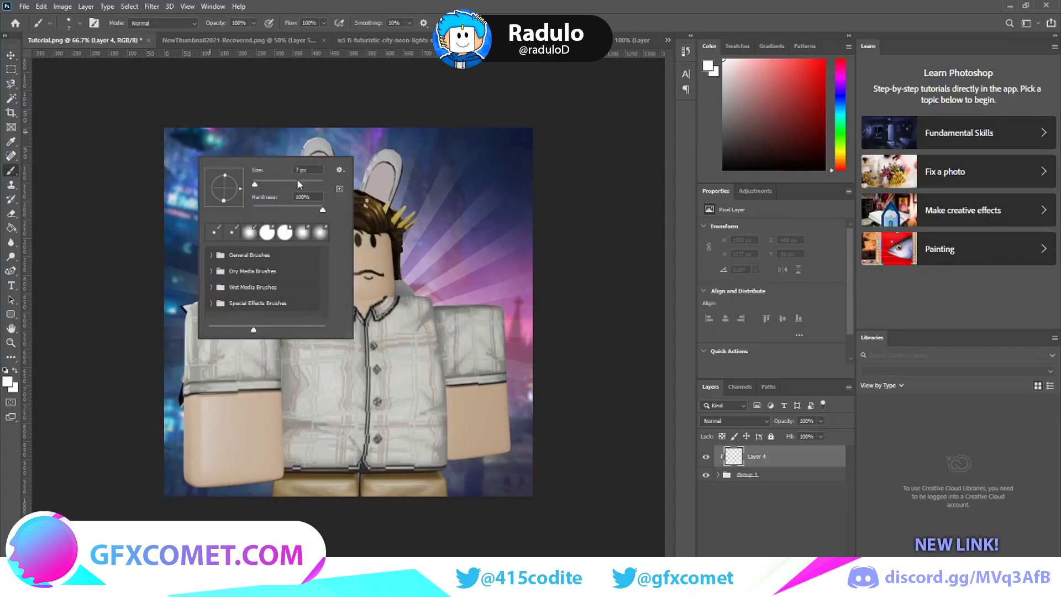
{"action": "left_click_drag", "start_coordinate": [291, 180], "coordinate": [255, 207]}
{"action": "left_click", "coordinate": [303, 181]}
{"action": "left_click", "coordinate": [310, 181]}
{"action": "left_click", "coordinate": [5, 380]}
{"action": "left_click", "coordinate": [7, 381]}
{"action": "type", "text": "000000"}
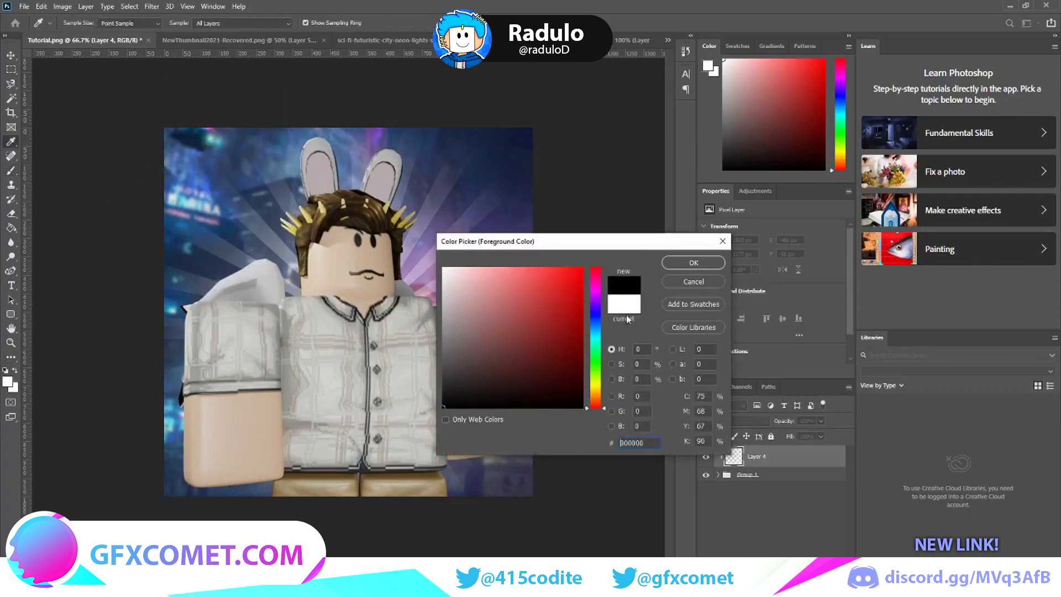
{"action": "left_click", "coordinate": [694, 264]}
Set the clipped layer's blend mode to Overlay and brush black around the image's edges as a light vignette, redoing the first attempt.
{"action": "left_click", "coordinate": [724, 405]}
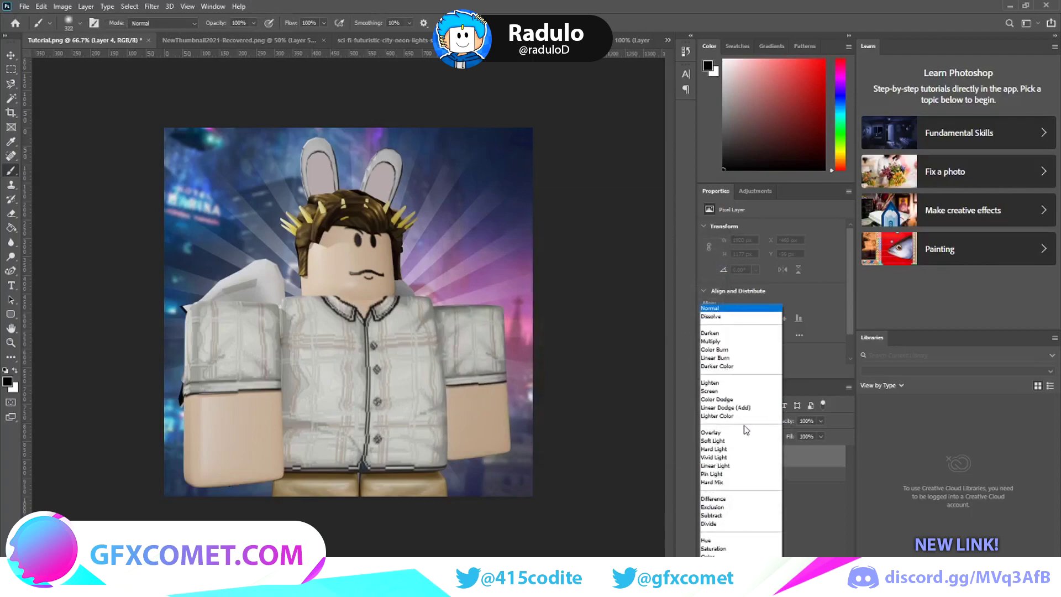
{"action": "left_click", "coordinate": [736, 434]}
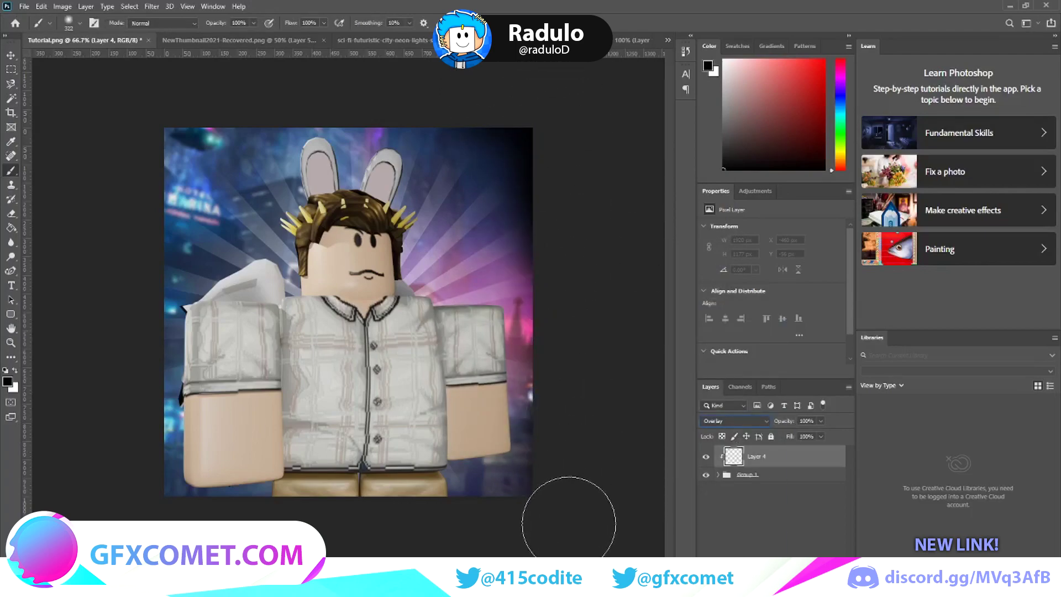
{"action": "mouse_move", "coordinate": [421, 533]}
{"action": "left_mouse_down"}
{"action": "mouse_move", "coordinate": [107, 497]}
{"action": "mouse_move", "coordinate": [116, 183]}
{"action": "mouse_move", "coordinate": [131, 118]}
{"action": "mouse_move", "coordinate": [289, 88]}
{"action": "mouse_move", "coordinate": [624, 99]}
{"action": "left_mouse_up"}
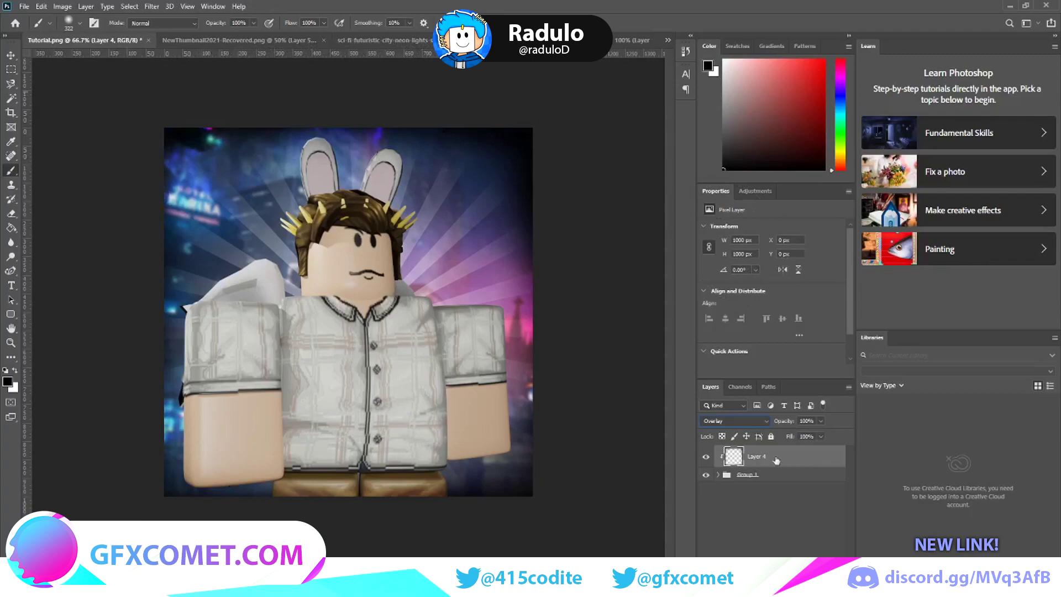
{"action": "key", "text": "ctrl+z"}
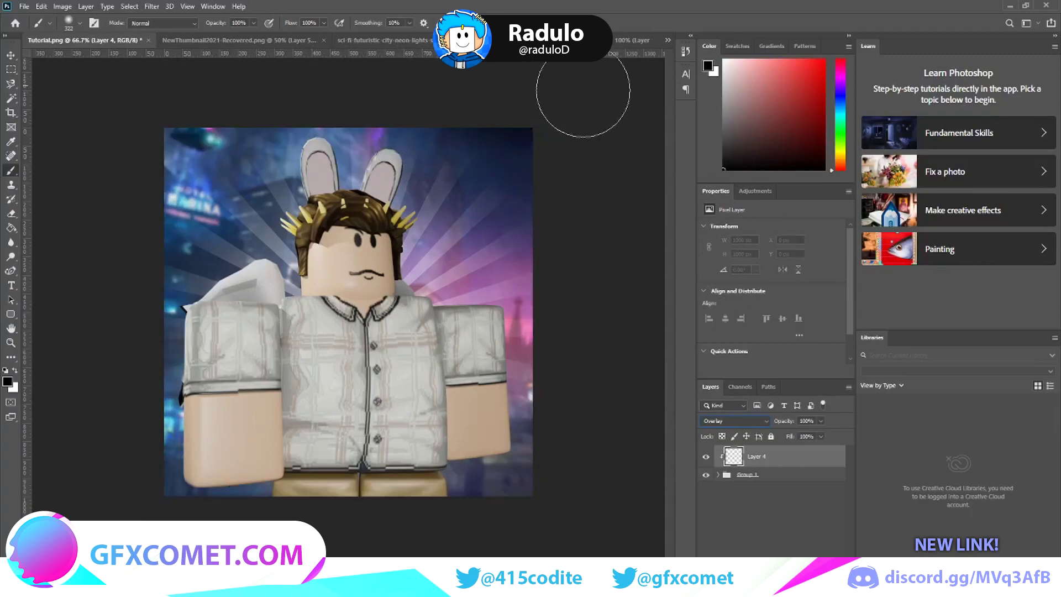
{"action": "mouse_move", "coordinate": [587, 214]}
{"action": "left_mouse_down"}
{"action": "mouse_move", "coordinate": [591, 443]}
{"action": "mouse_move", "coordinate": [580, 523]}
{"action": "mouse_move", "coordinate": [530, 539]}
{"action": "mouse_move", "coordinate": [404, 549]}
{"action": "mouse_move", "coordinate": [154, 547]}
{"action": "mouse_move", "coordinate": [108, 534]}
{"action": "mouse_move", "coordinate": [104, 194]}
{"action": "mouse_move", "coordinate": [123, 77]}
{"action": "mouse_move", "coordinate": [474, 77]}
{"action": "left_mouse_up"}
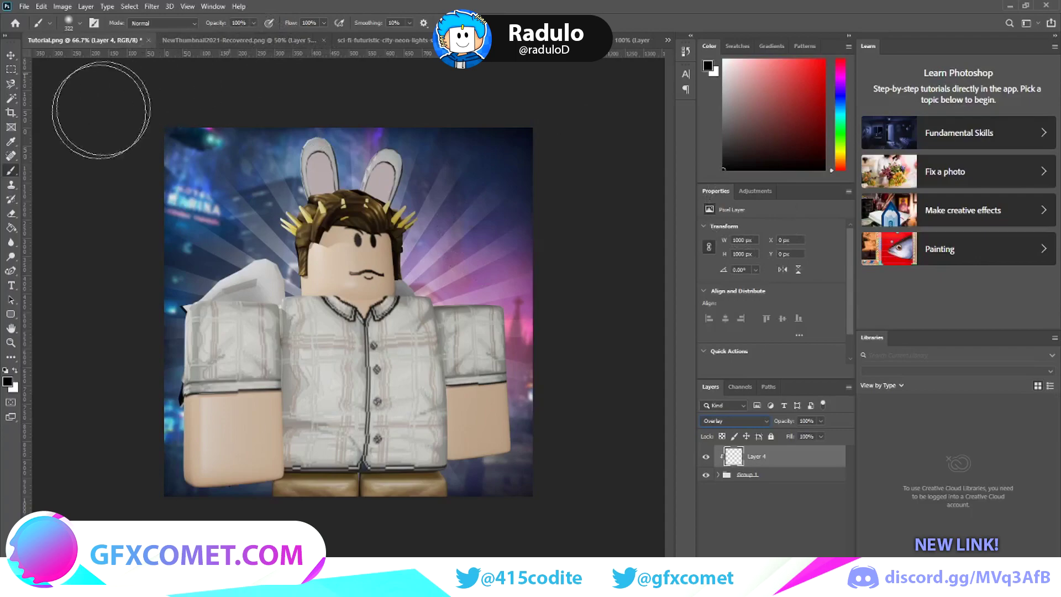